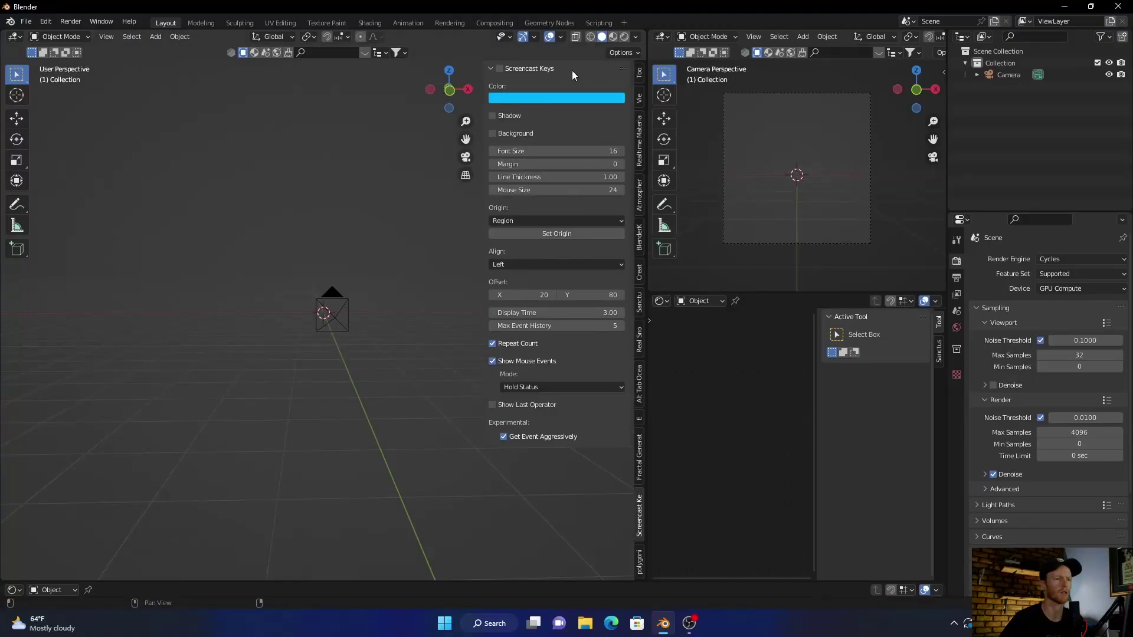
- Enable Screencast Keys, hide the N sidebar, and orbit the camera-only scene
click(499, 68)
drag(484, 116, 566, 118)
mouse_move(332, 410)
middle_down()
mouse_move(408, 440)
mouse_move(317, 405)
mouse_move(348, 420)
middle_up()
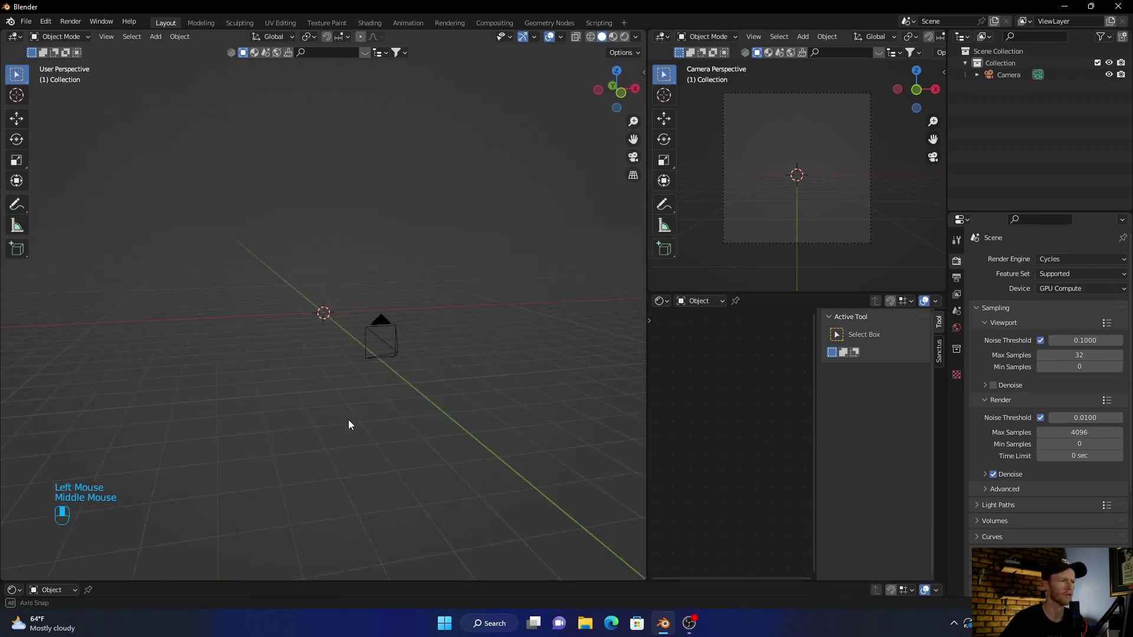
click(44, 22)
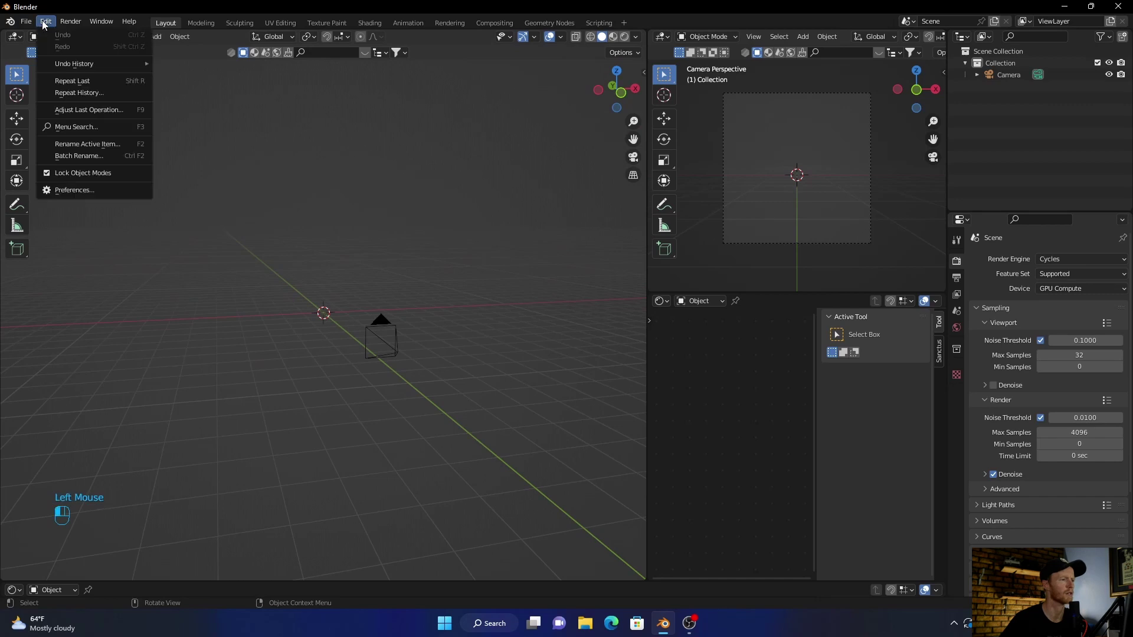
click(77, 189)
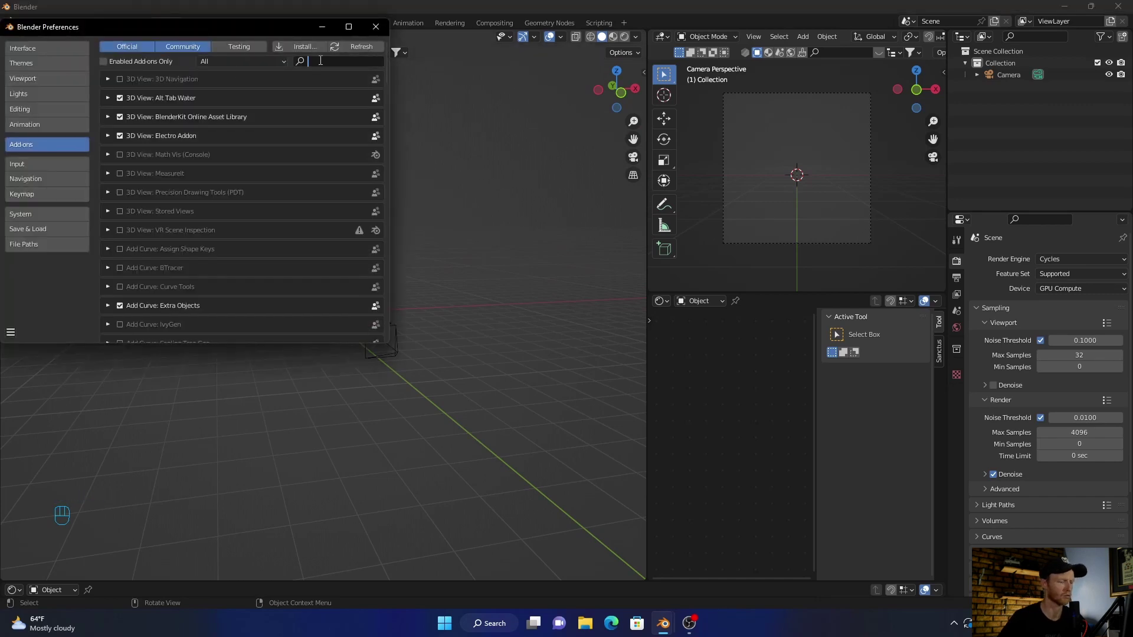
key(BackSpace)
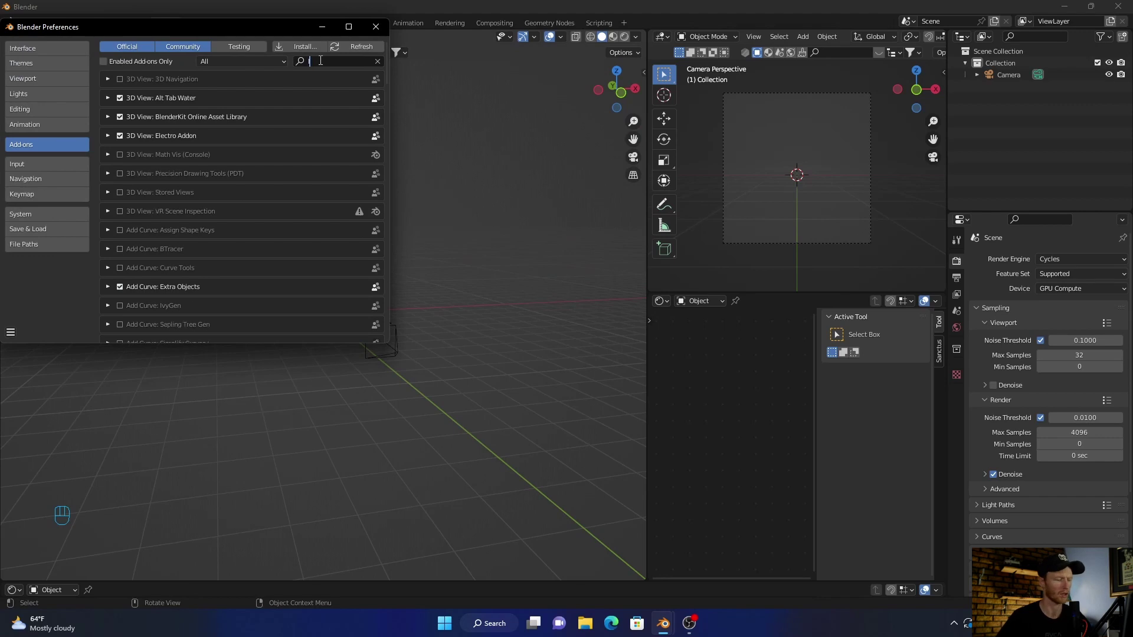
text(lar)
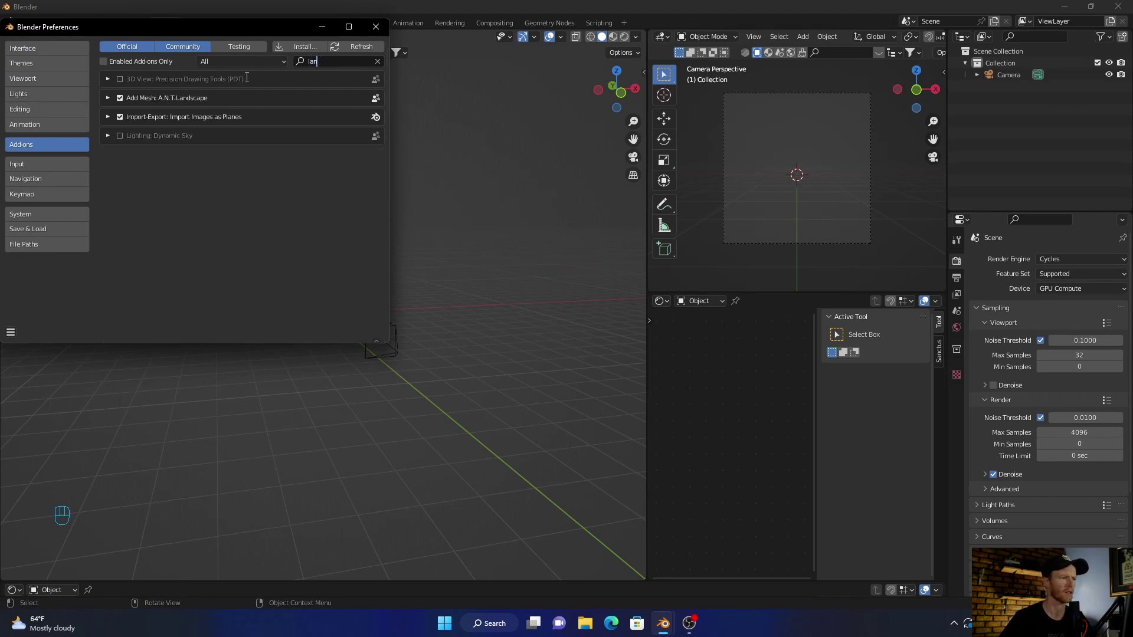
click(376, 27)
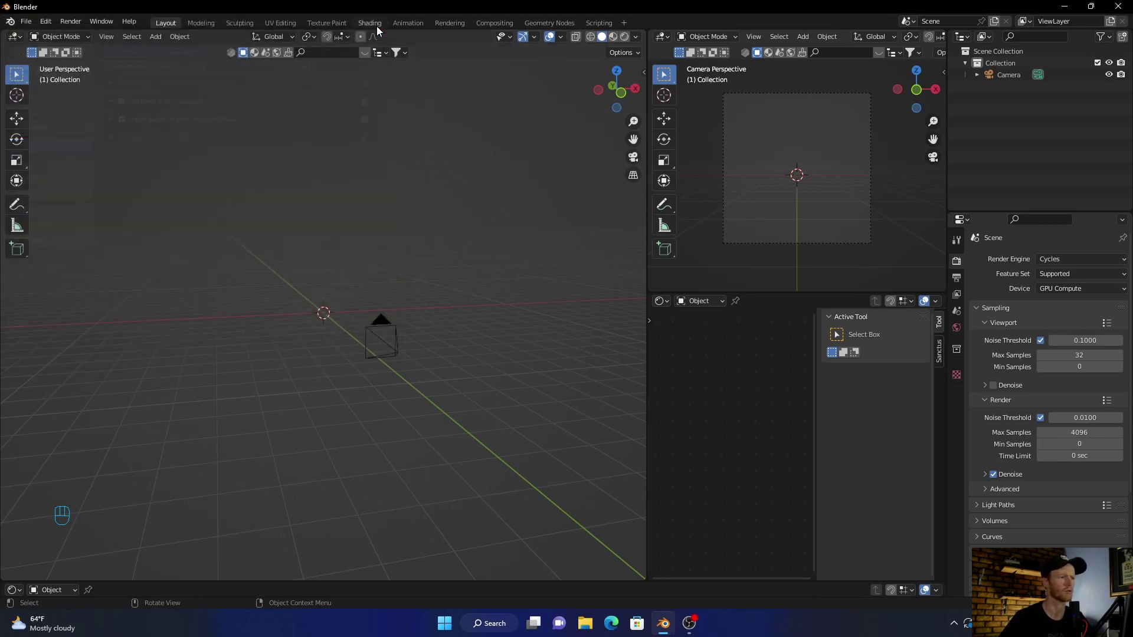
- Add a Landscape mesh and apply its 'dunes' operator preset
key(shift+a)
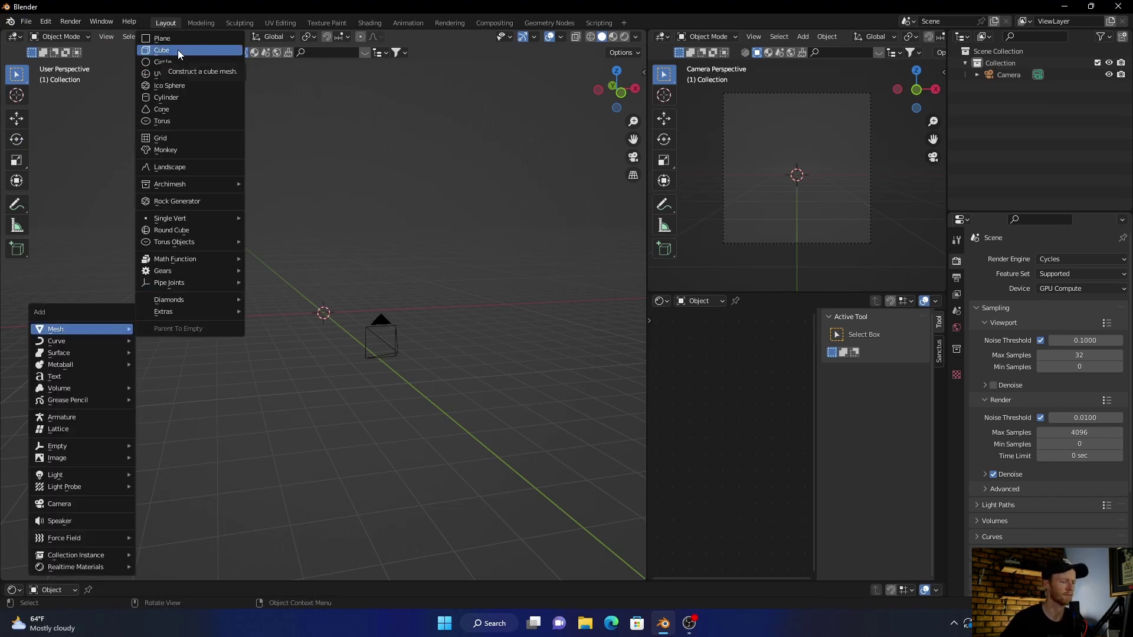
click(190, 167)
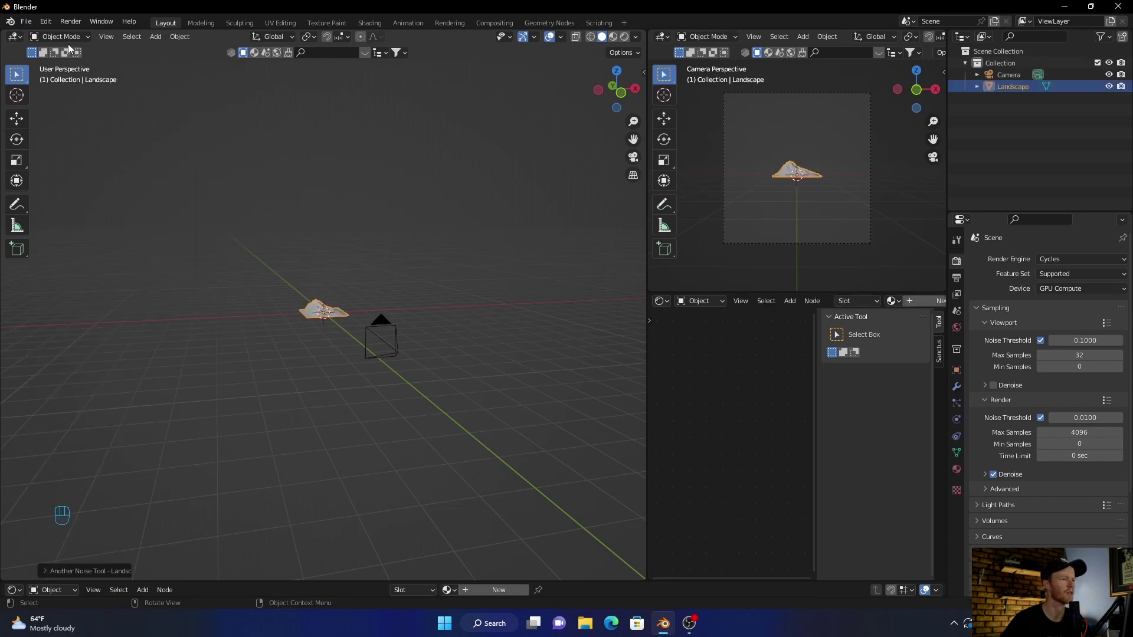
click(50, 570)
click(101, 87)
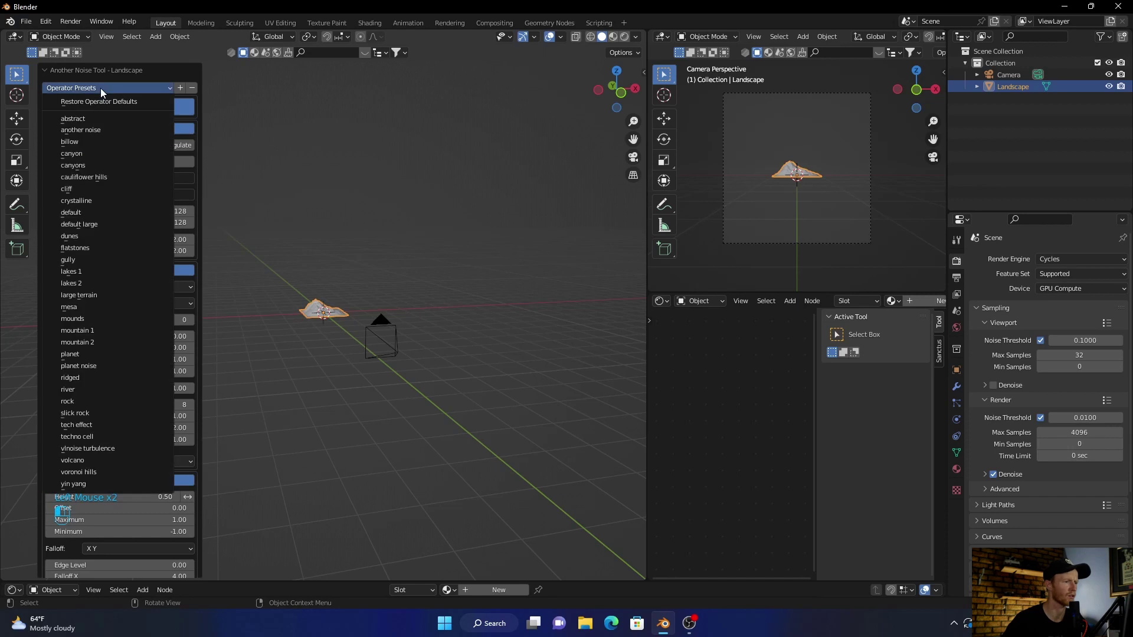
click(95, 236)
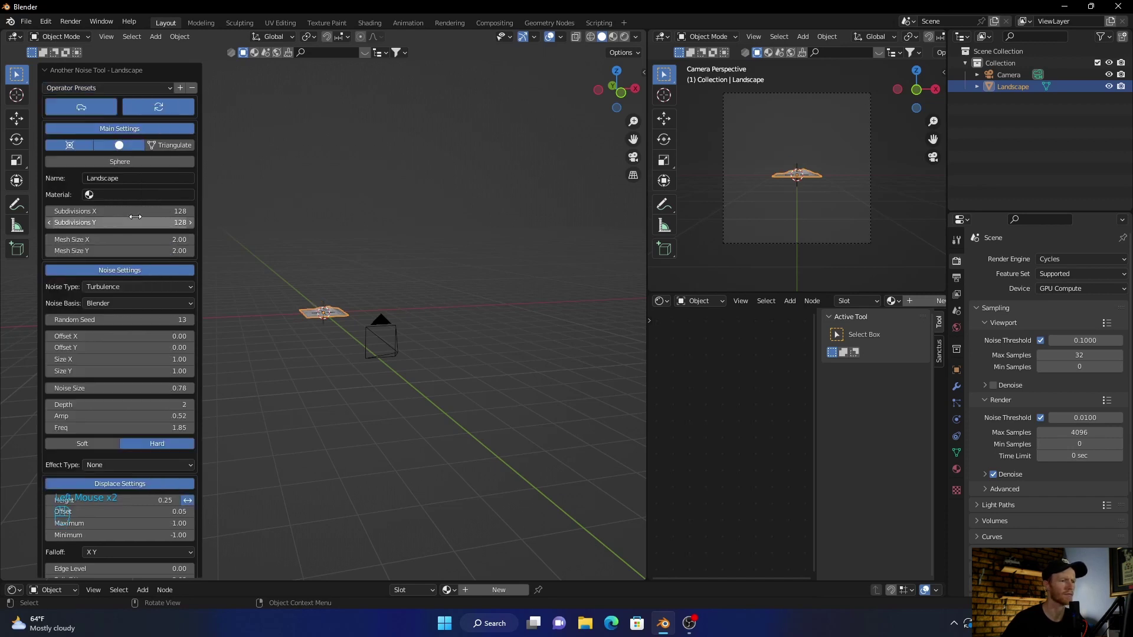
- Scale the landscape up about 6.2 times and push it back along Y in Right Ortho
click(289, 251)
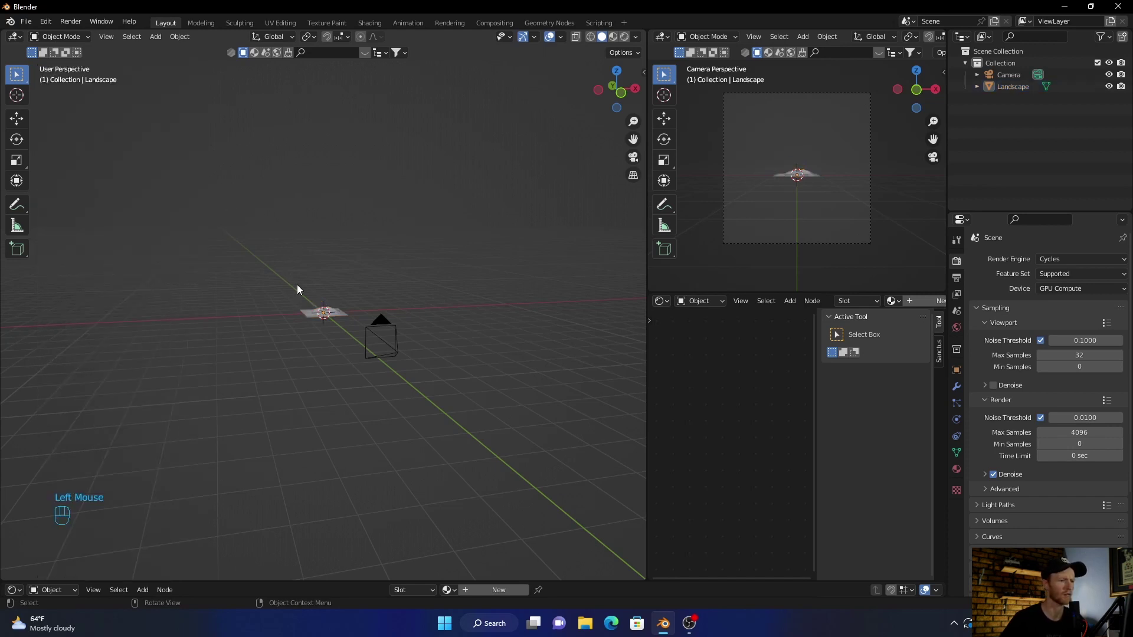
key(s)
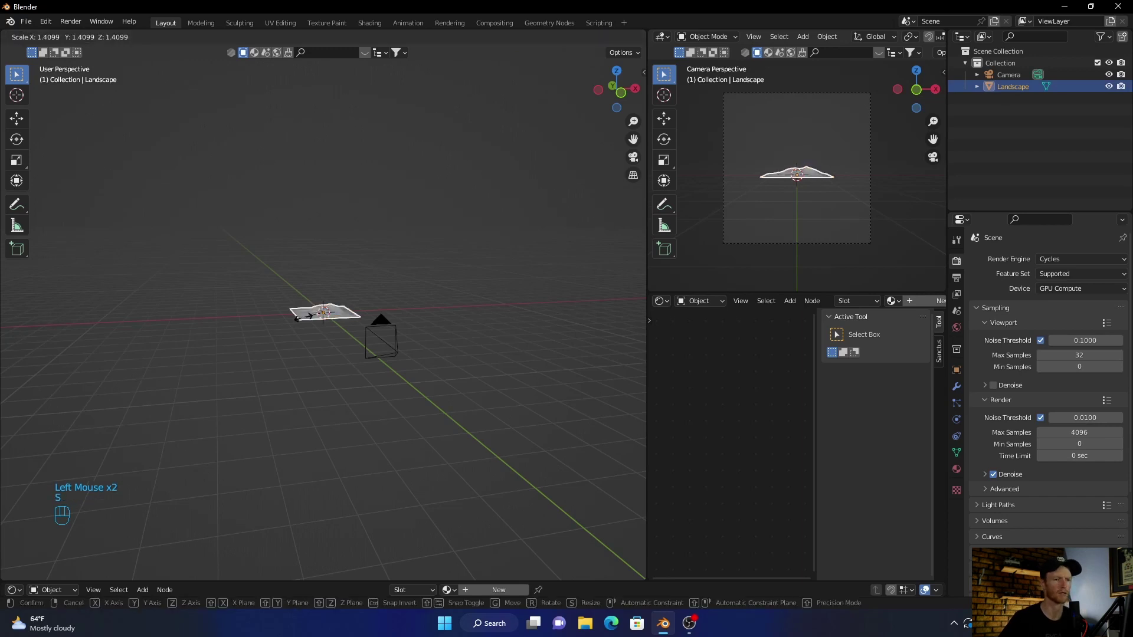
click(239, 355)
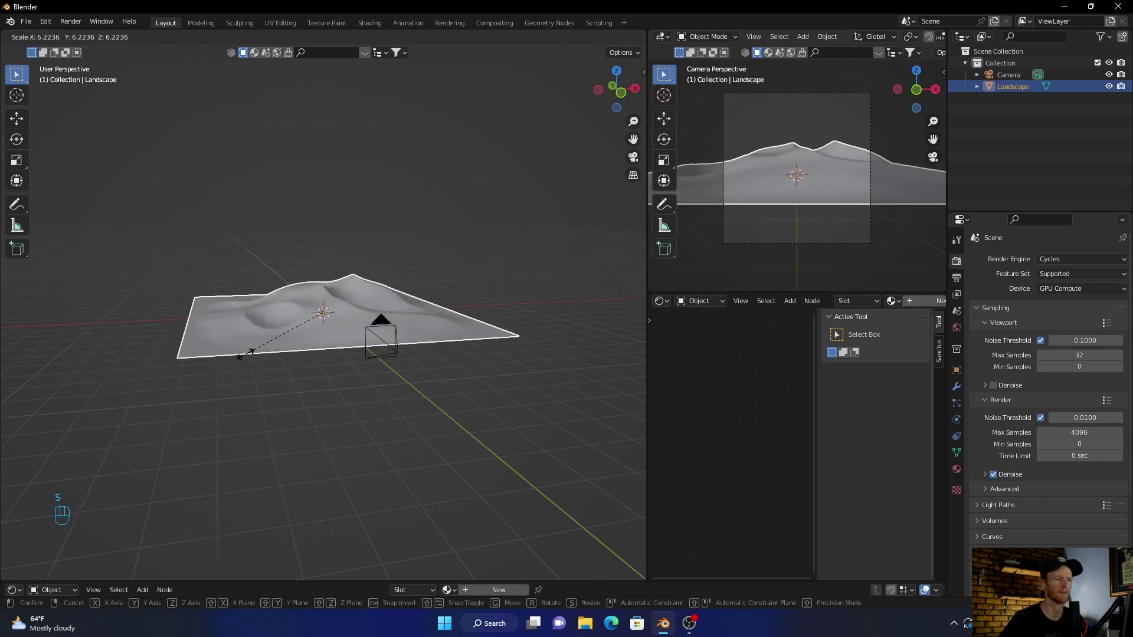
click(636, 90)
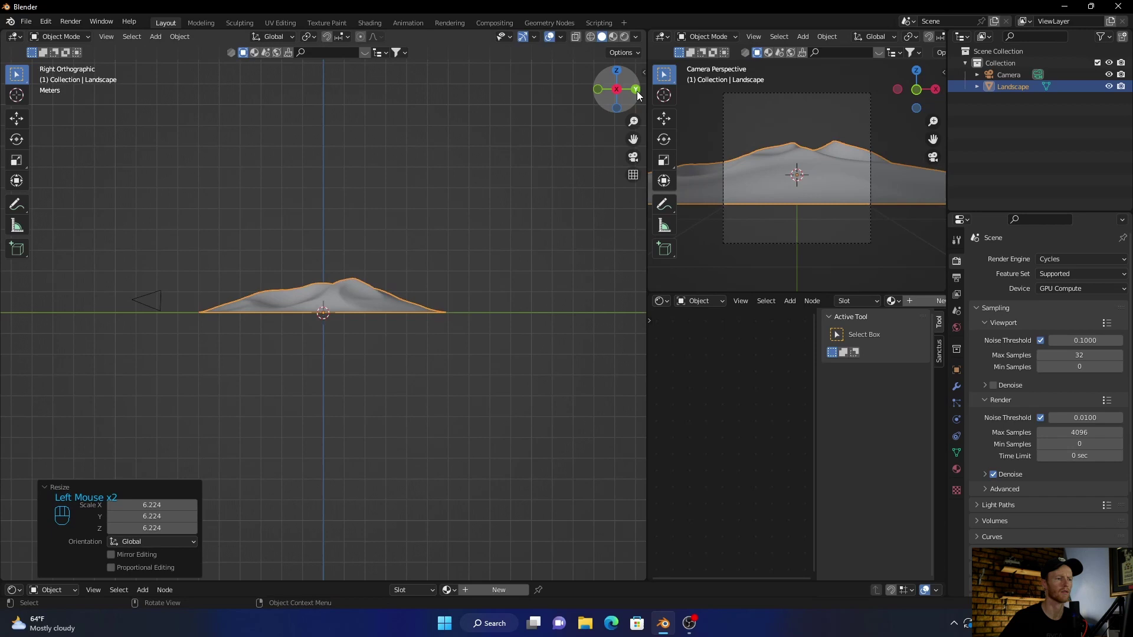
key(g)
middle_click(373, 291)
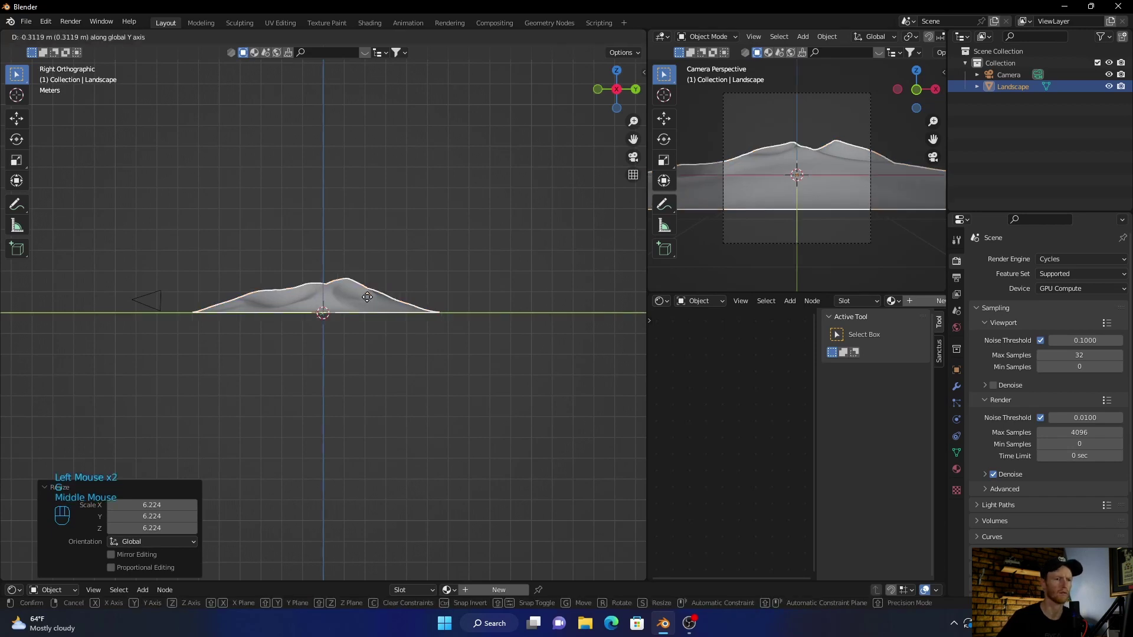
click(325, 295)
- Shrink the landscape to 0.451 and move it to Y -4.509 m, then return to perspective
key(s)
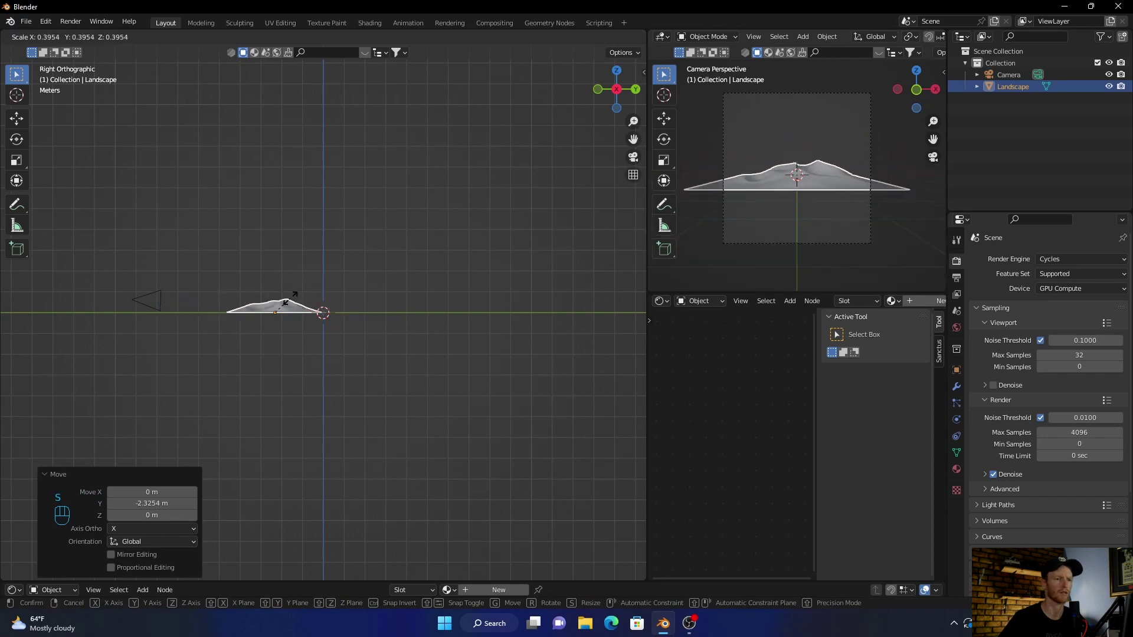
click(293, 296)
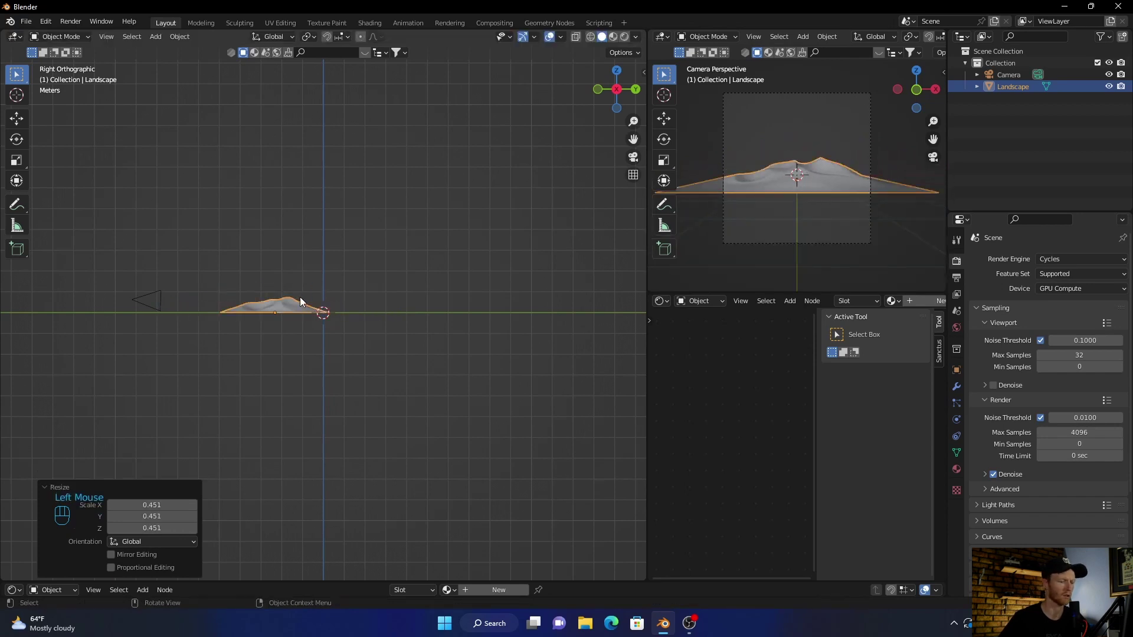
key(g)
middle_drag(301, 295, 239, 306)
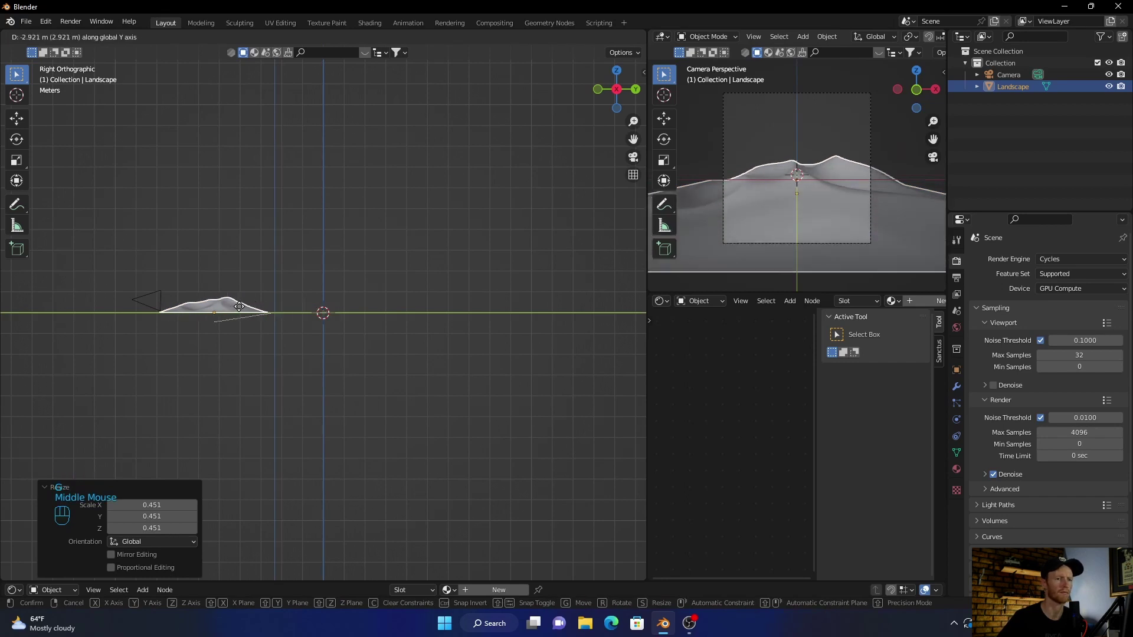
click(206, 320)
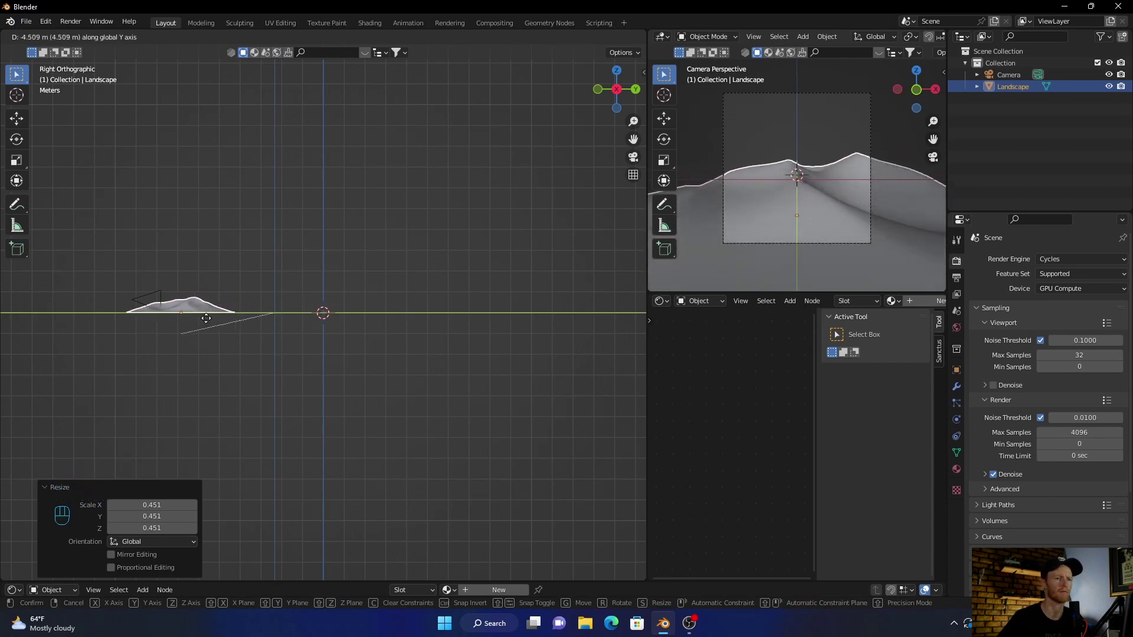
click(270, 223)
mouse_move(270, 223)
middle_down()
mouse_move(215, 263)
mouse_move(326, 282)
mouse_move(349, 255)
middle_up()
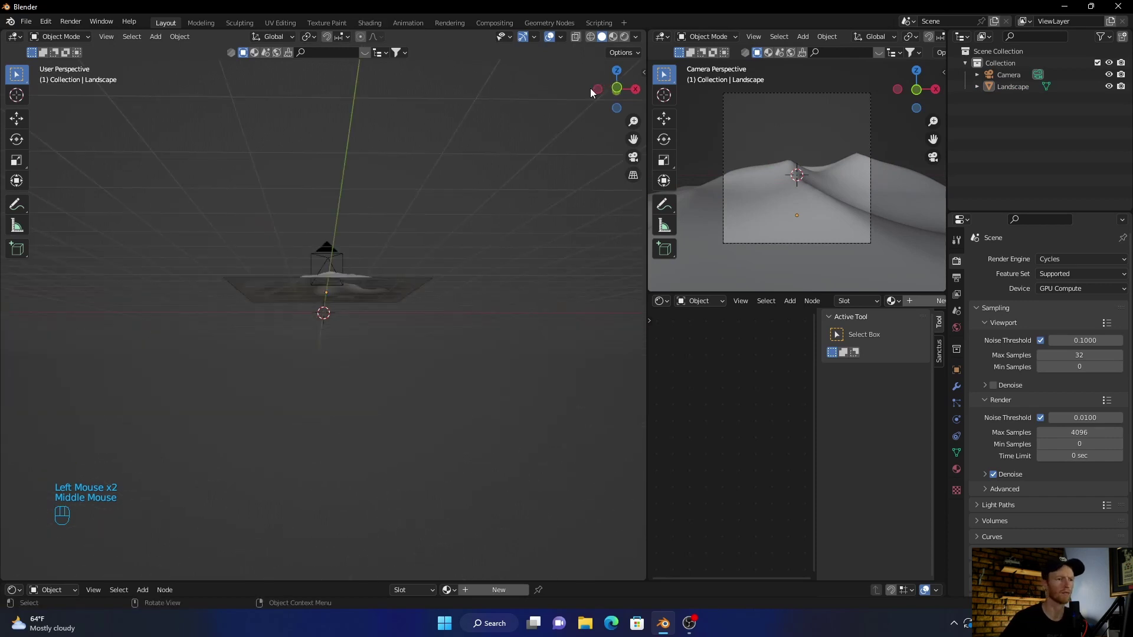
- Duplicate the dune landscape in place and flip the copy 180° around X
click(636, 158)
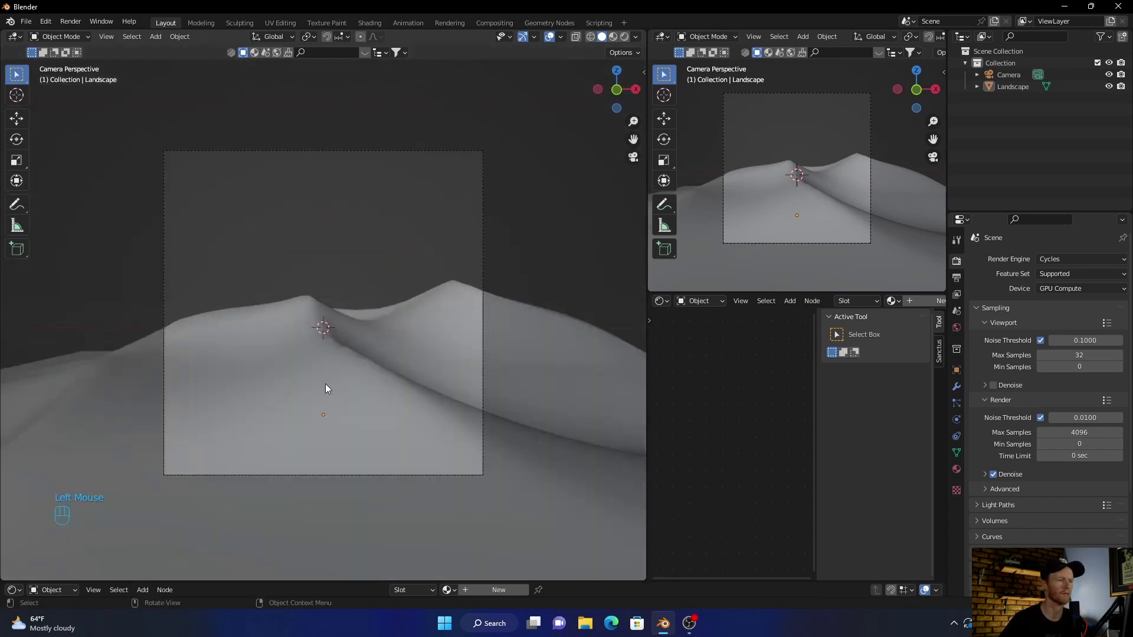
click(297, 395)
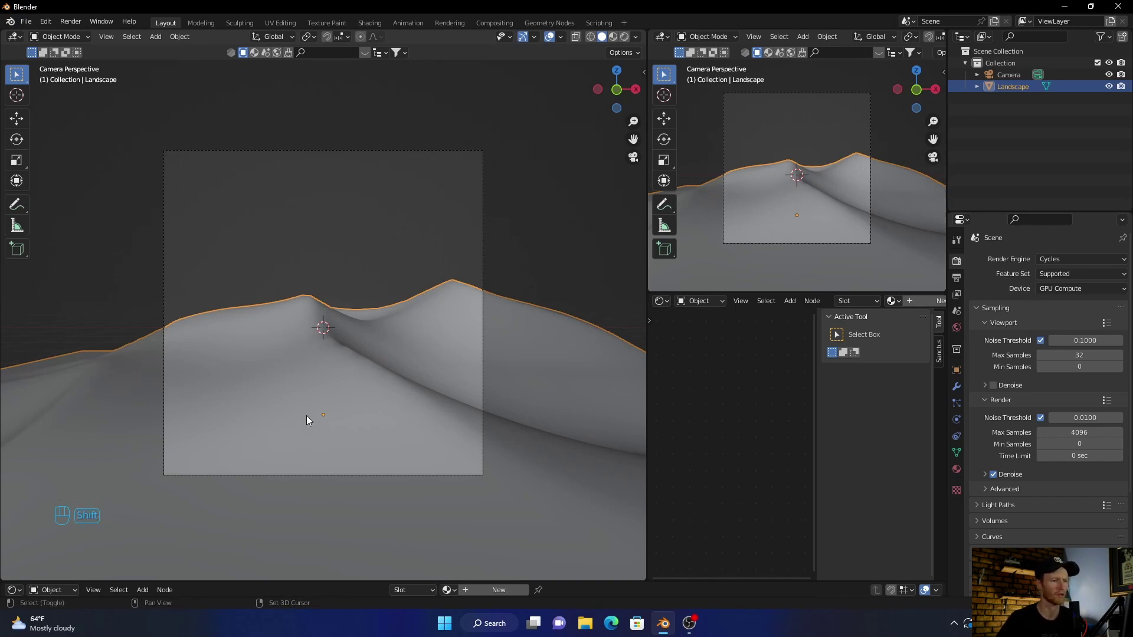
key(shift+d)
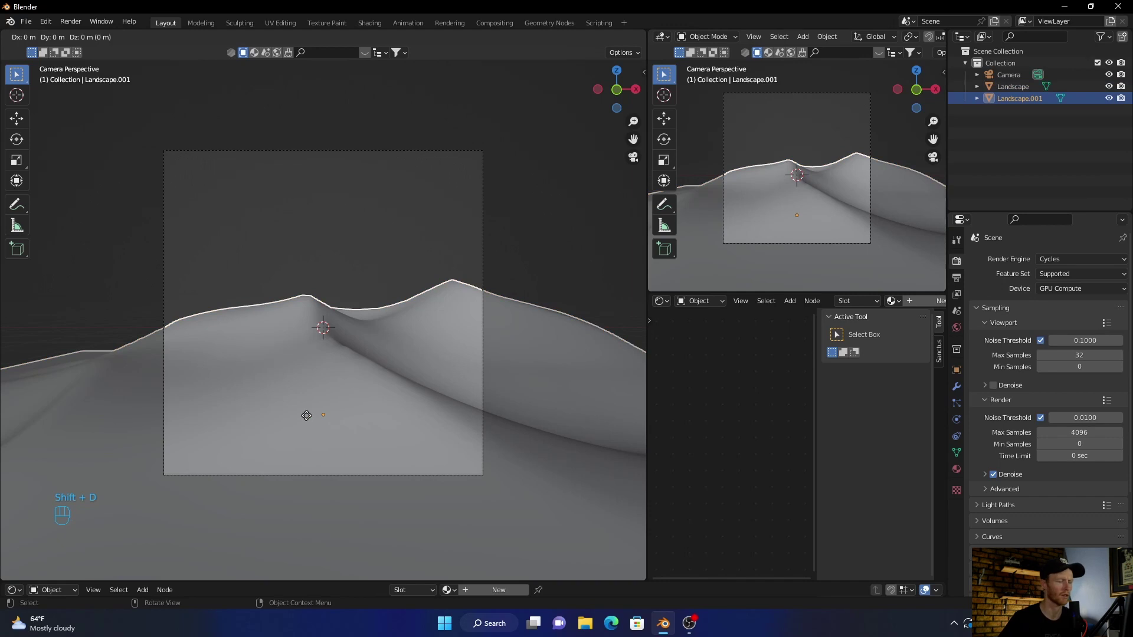
click(307, 416)
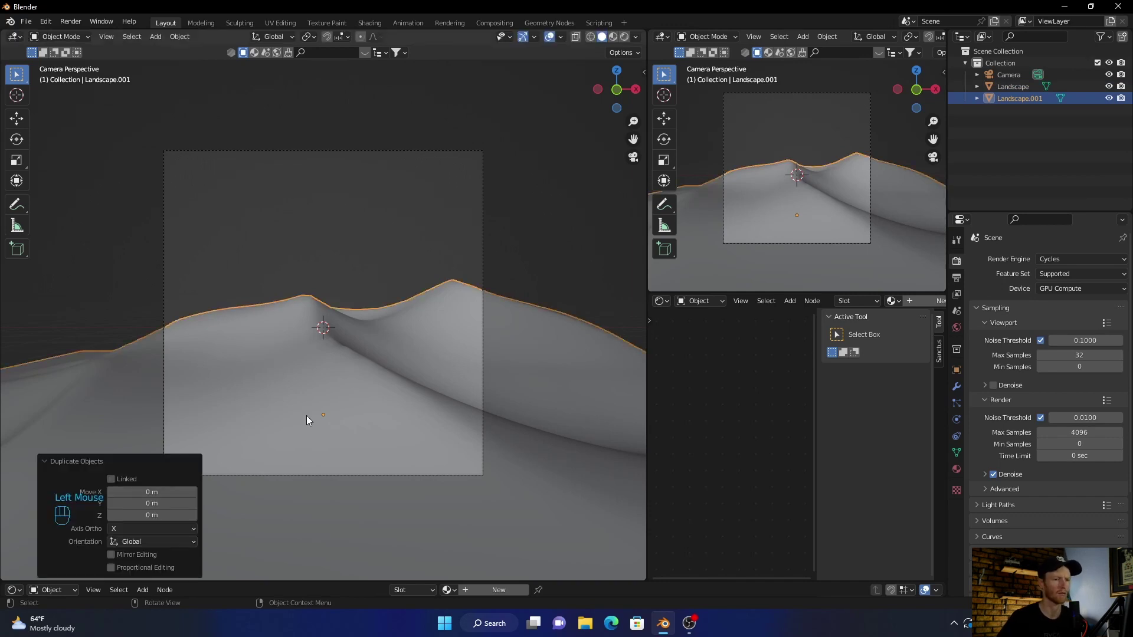
key(r)
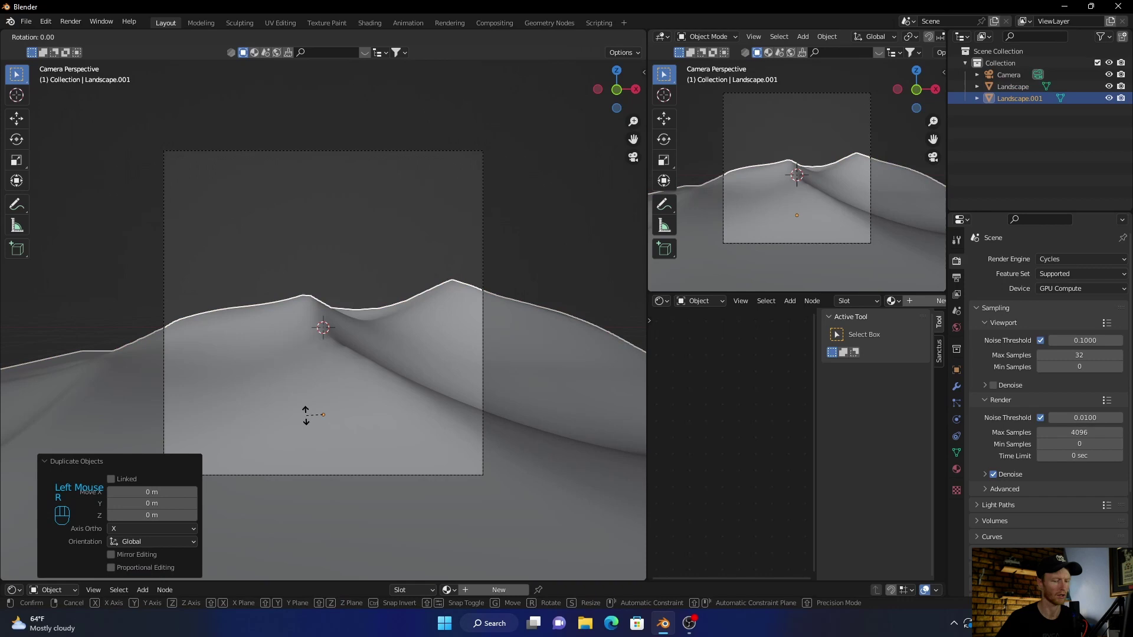
key(x)
key(KP_1)
key(KP_8)
key(KP_0)
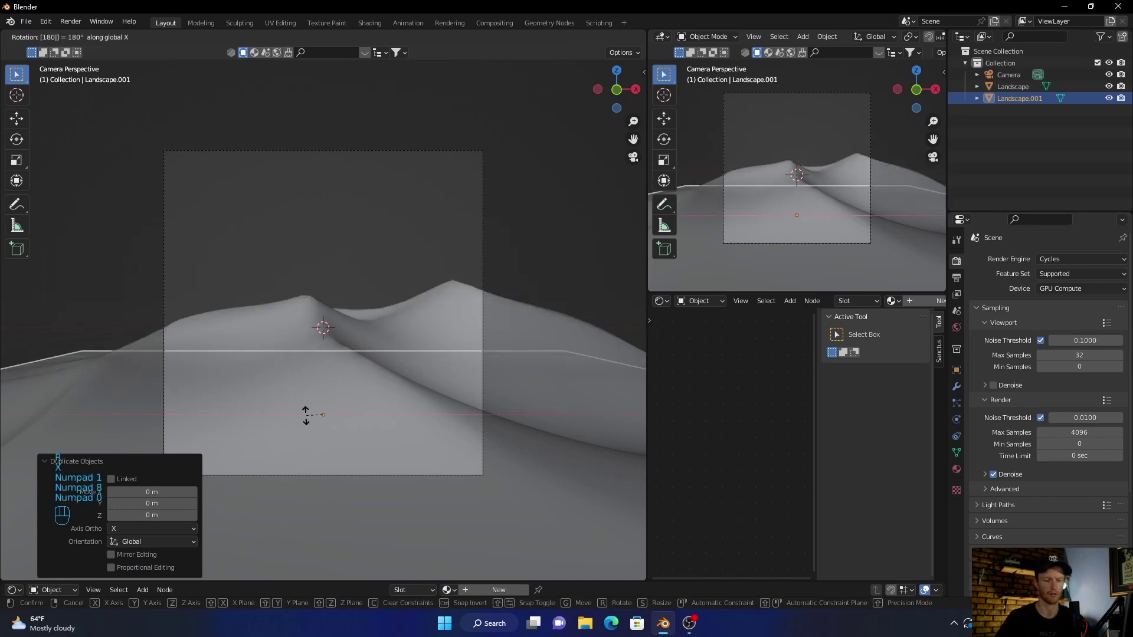
key(KP_Enter)
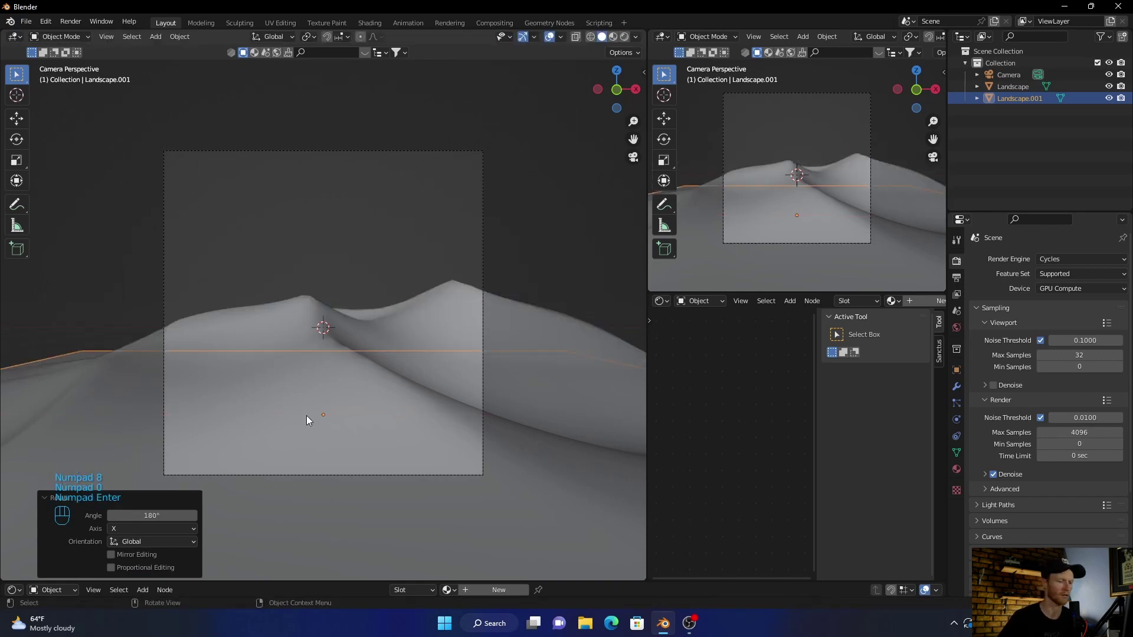
- Move the flipped Landscape.001 along Y and raise it on Z in the side view
key(g)
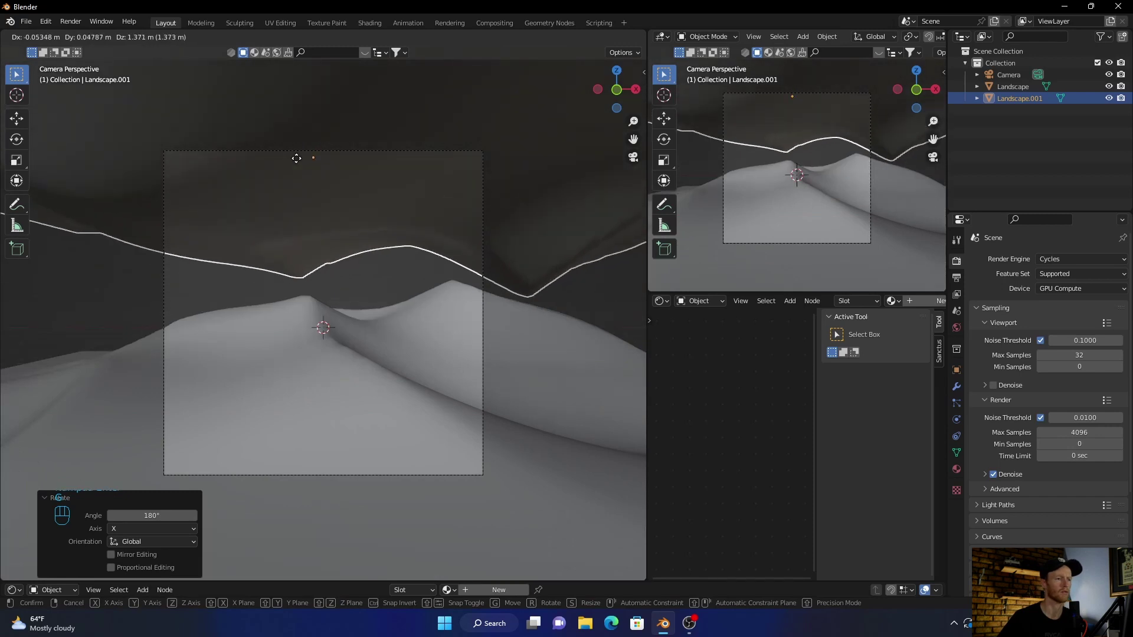
click(296, 158)
click(636, 89)
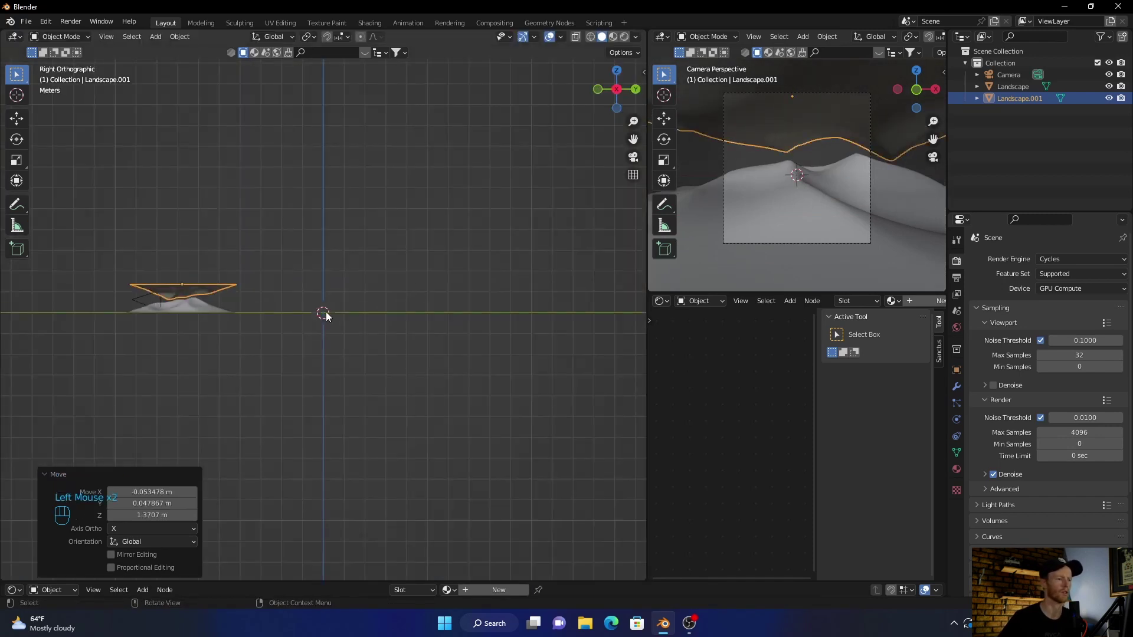
key(g)
middle_click(192, 274)
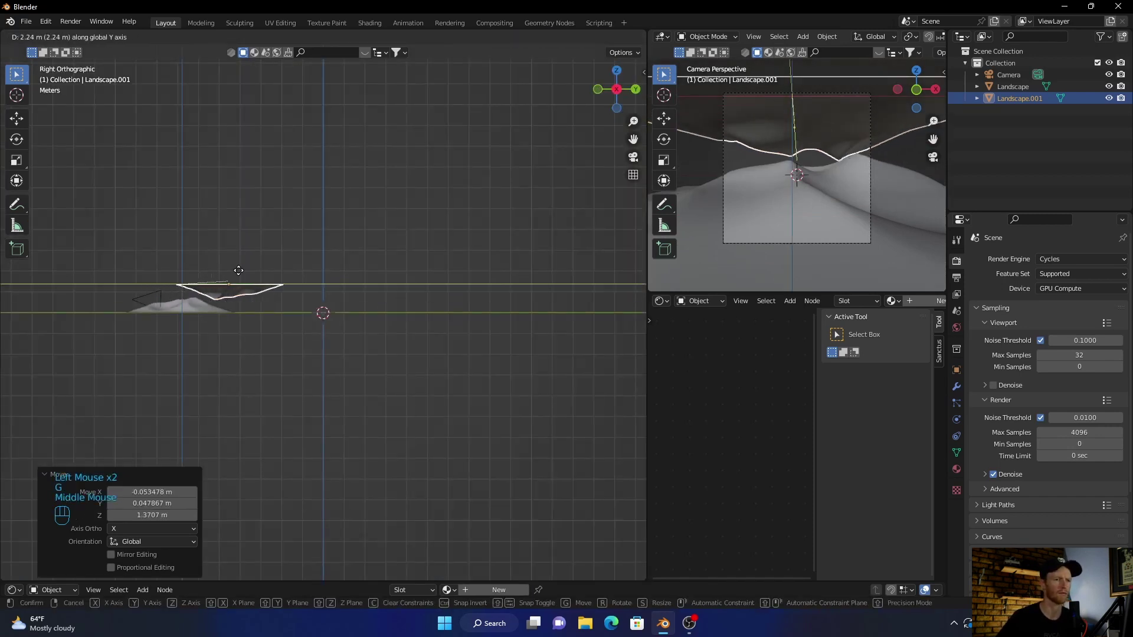
click(272, 267)
key(g)
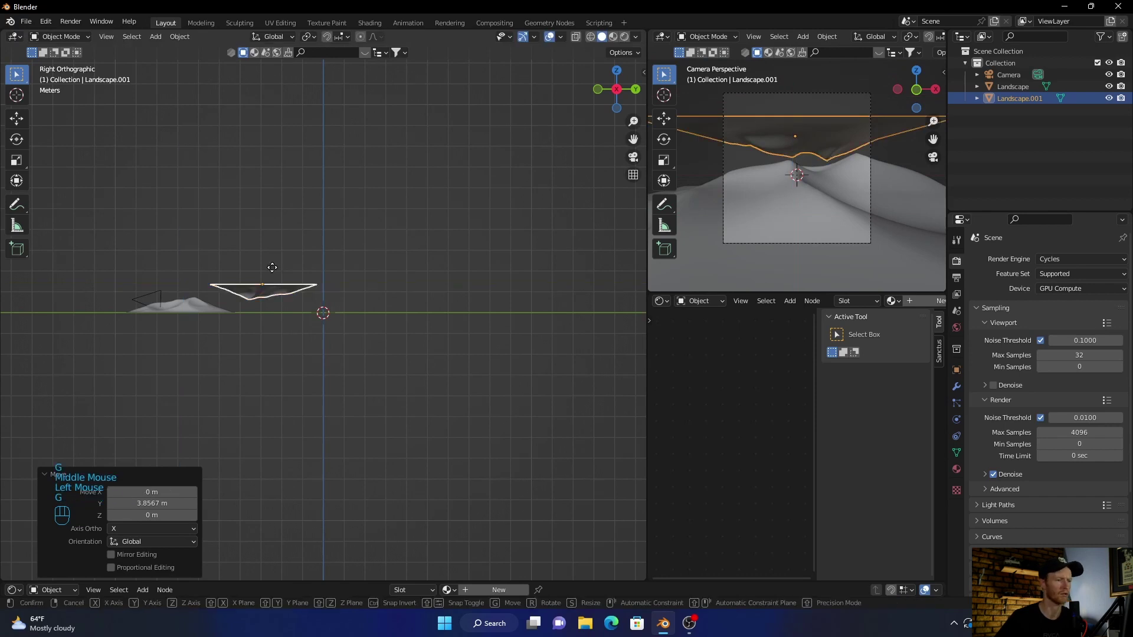
middle_click(271, 265)
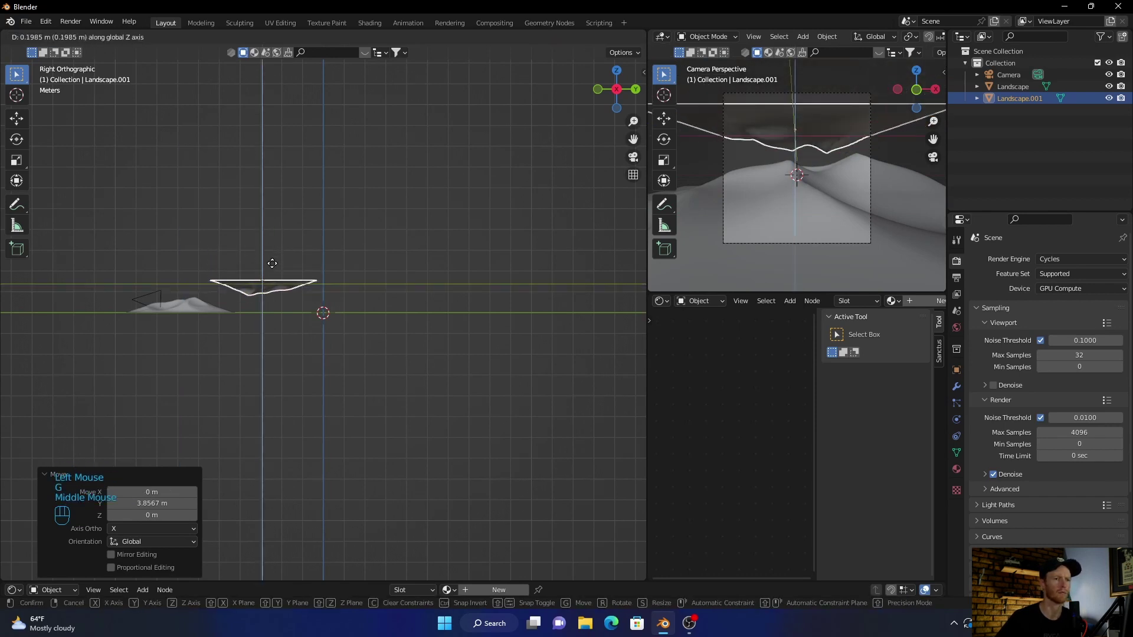
click(288, 258)
- Check the hanging Landscape.001 through the camera view
click(548, 194)
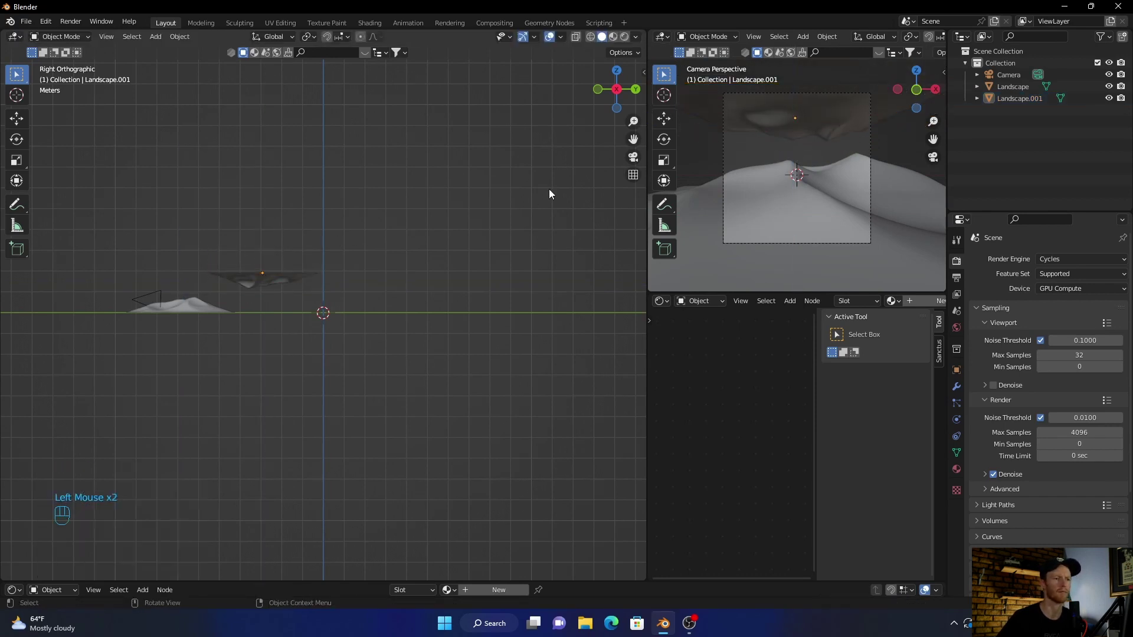
click(633, 158)
click(487, 194)
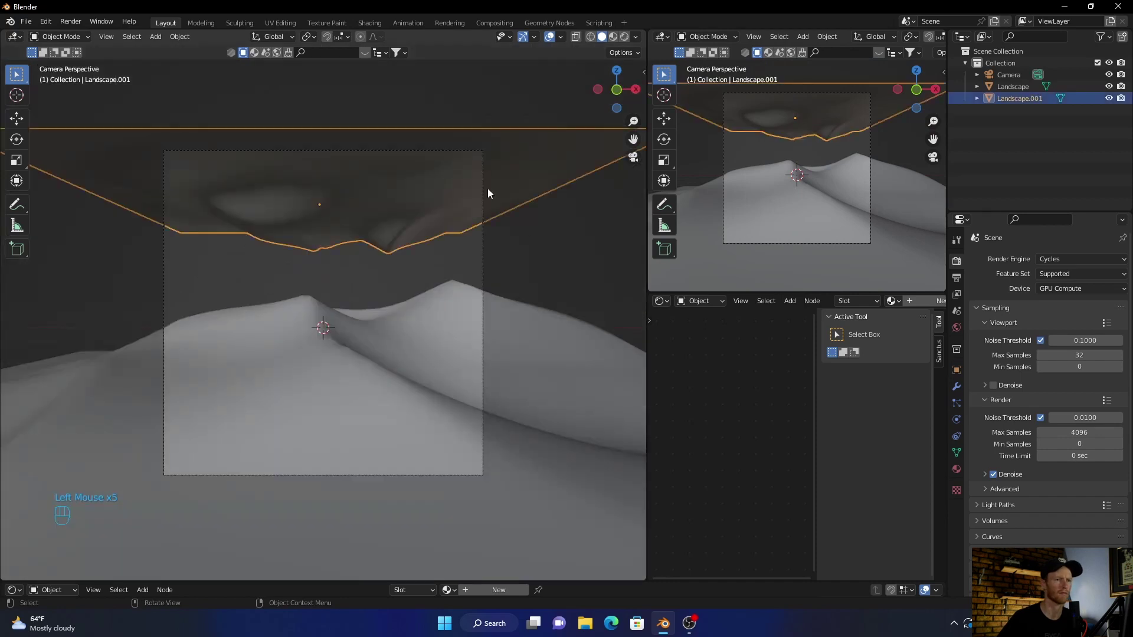
mouse_move(464, 225)
middle_down()
mouse_move(454, 256)
mouse_move(458, 228)
mouse_move(466, 239)
middle_up()
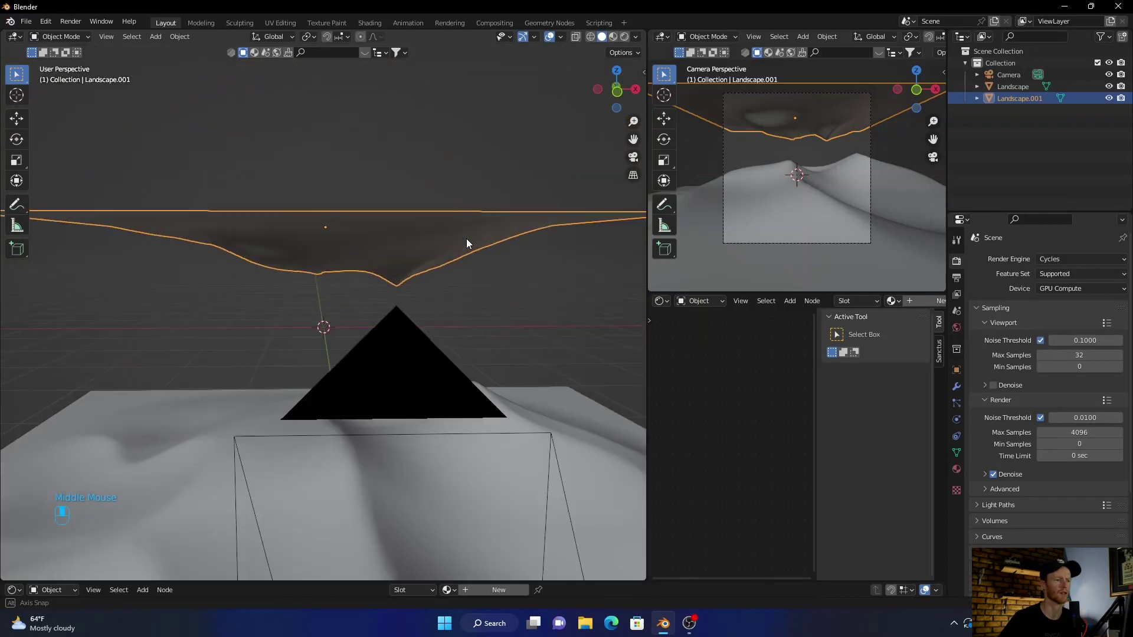
click(631, 158)
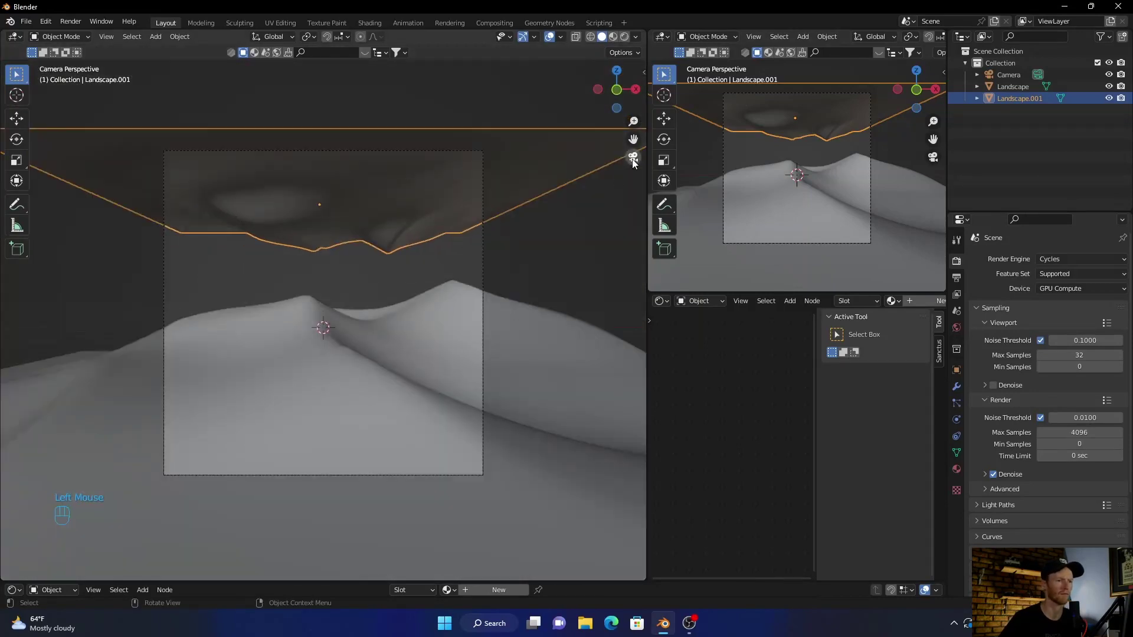
click(579, 254)
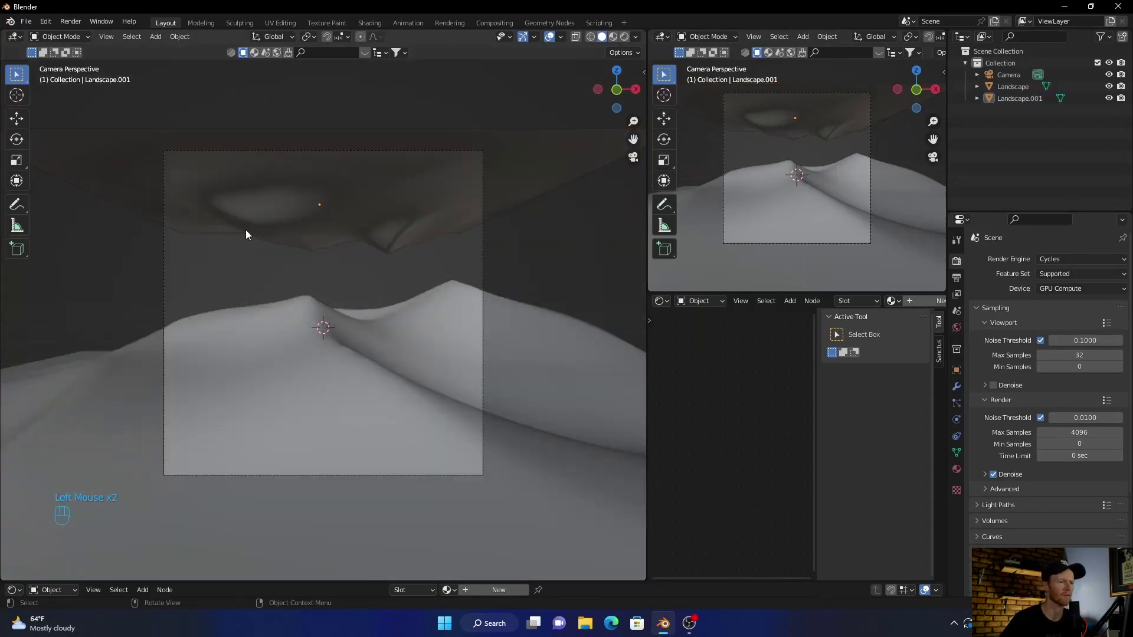
- Select the Camera and set Output resolution to 1920 × 1080
click(314, 405)
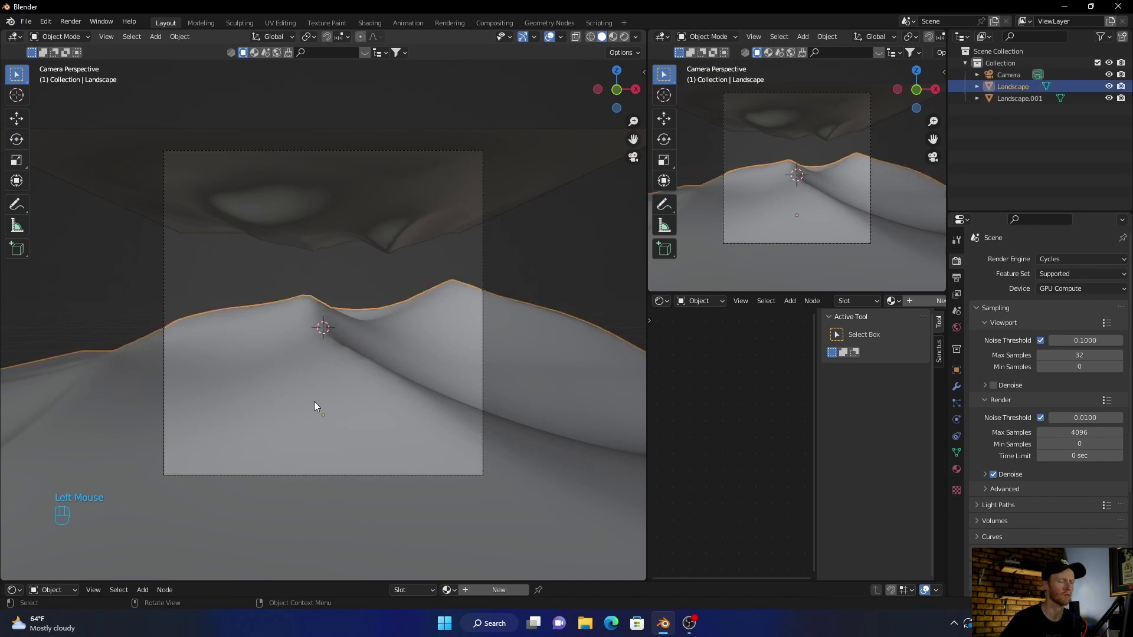
click(1000, 75)
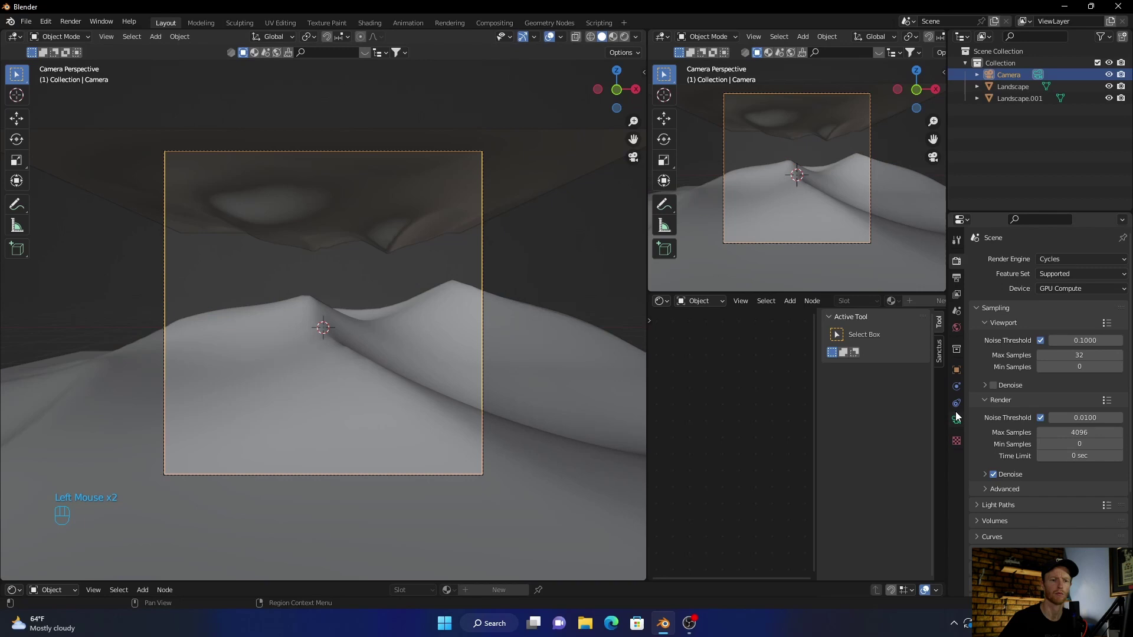
click(957, 277)
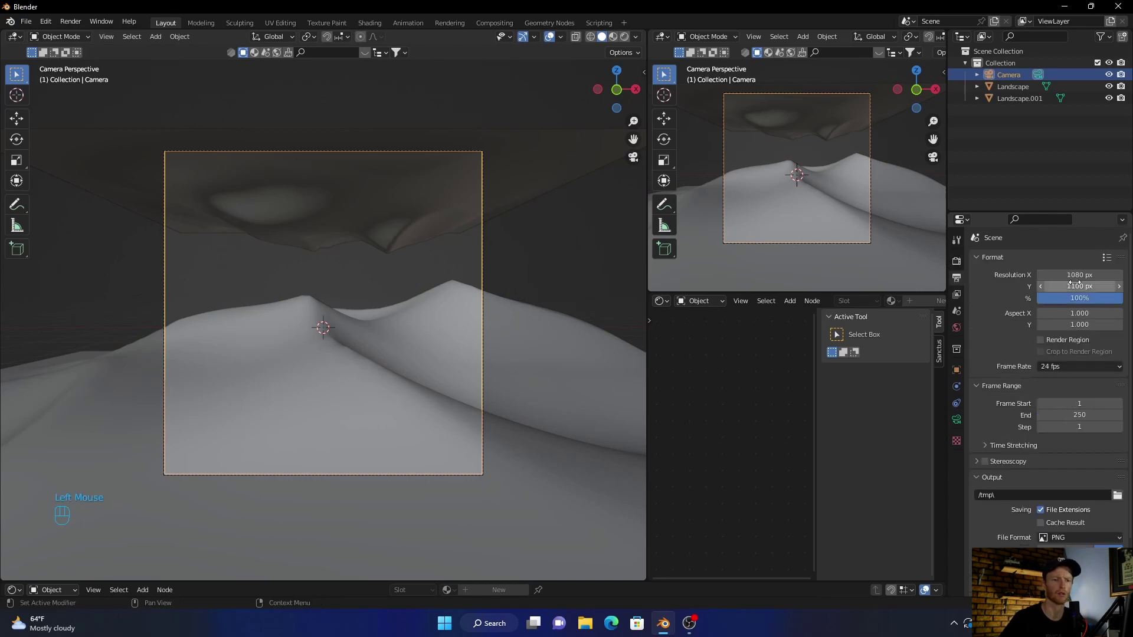
click(1084, 275)
text(1920)
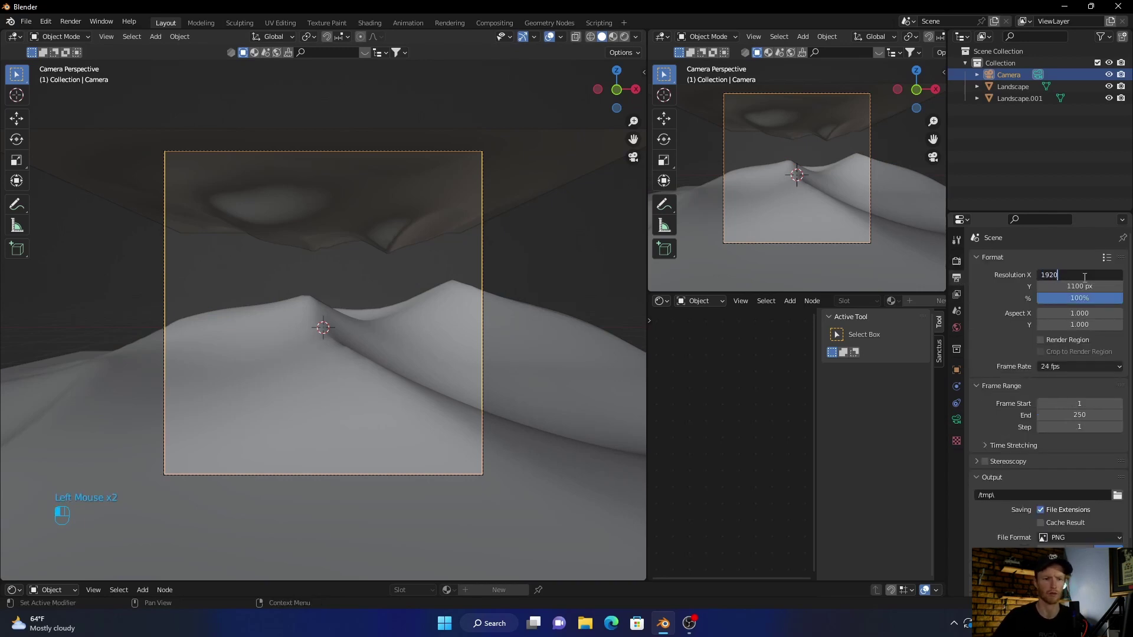
click(1081, 286)
text(108)
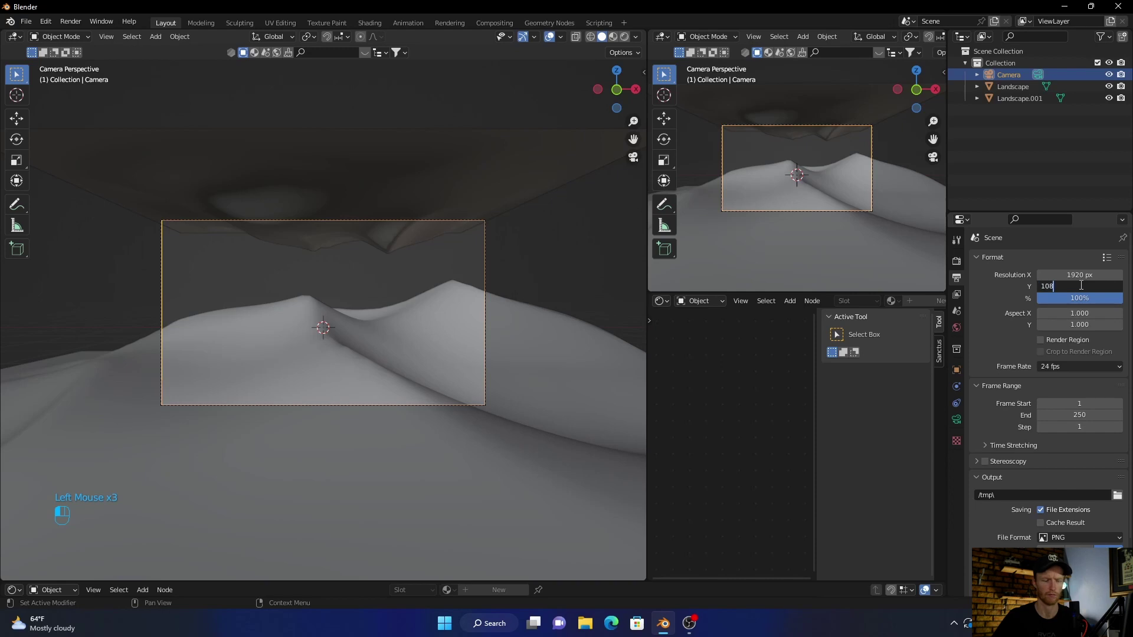
text(0)
key(Return)
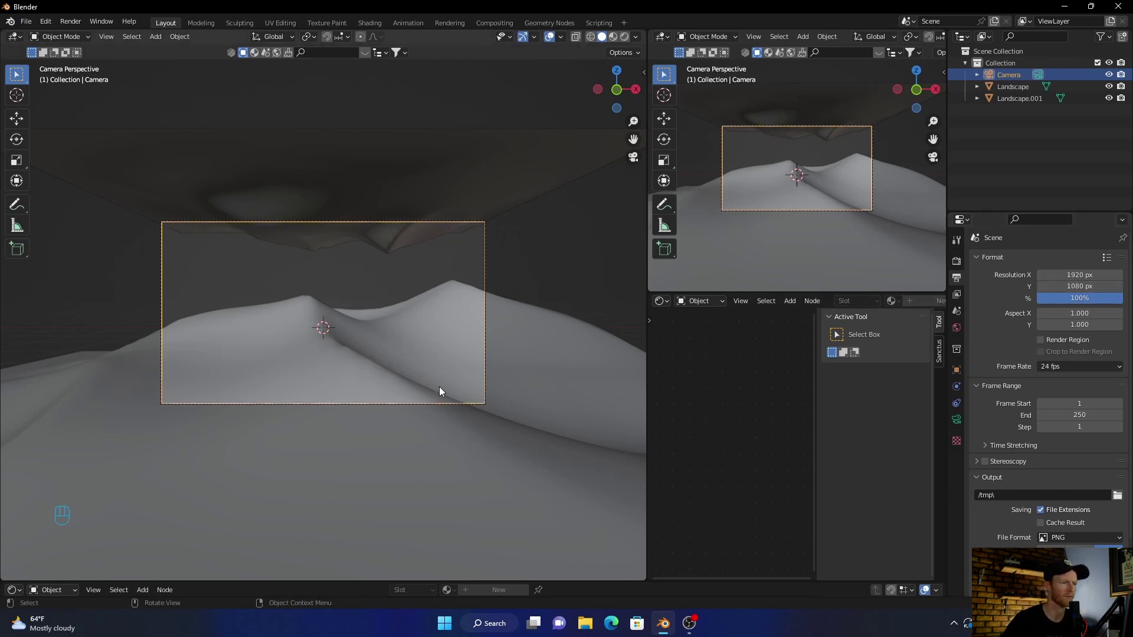
- Set the camera lens Shift Y to 0.060 and Focal Length to 38 mm
scroll(401, 398, up, 2)
scroll(401, 399, up, 1)
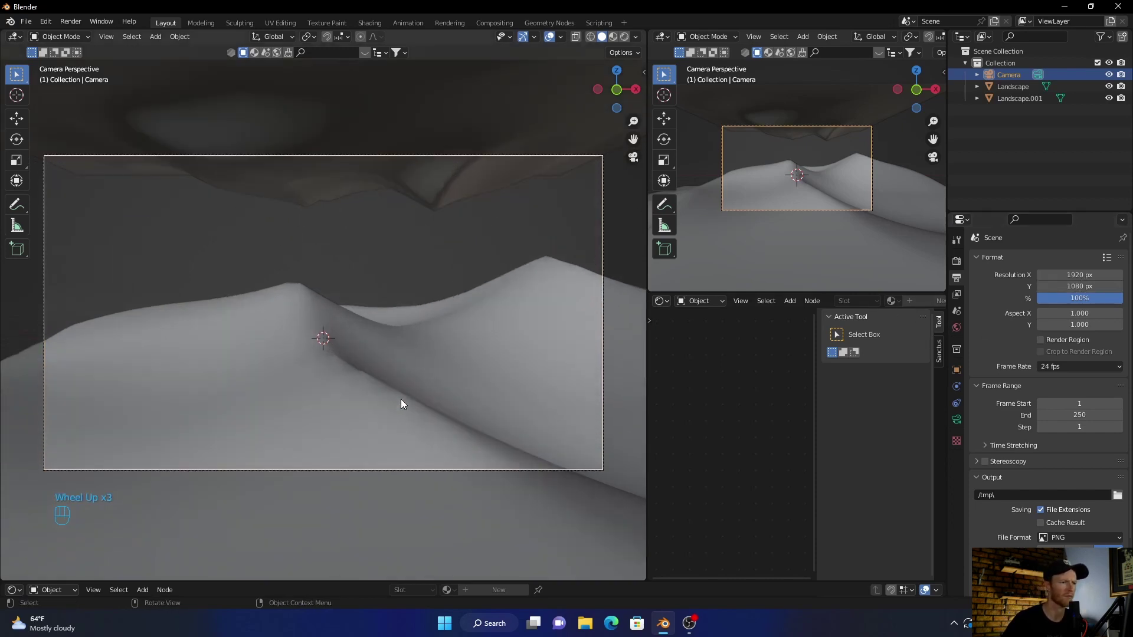
click(956, 419)
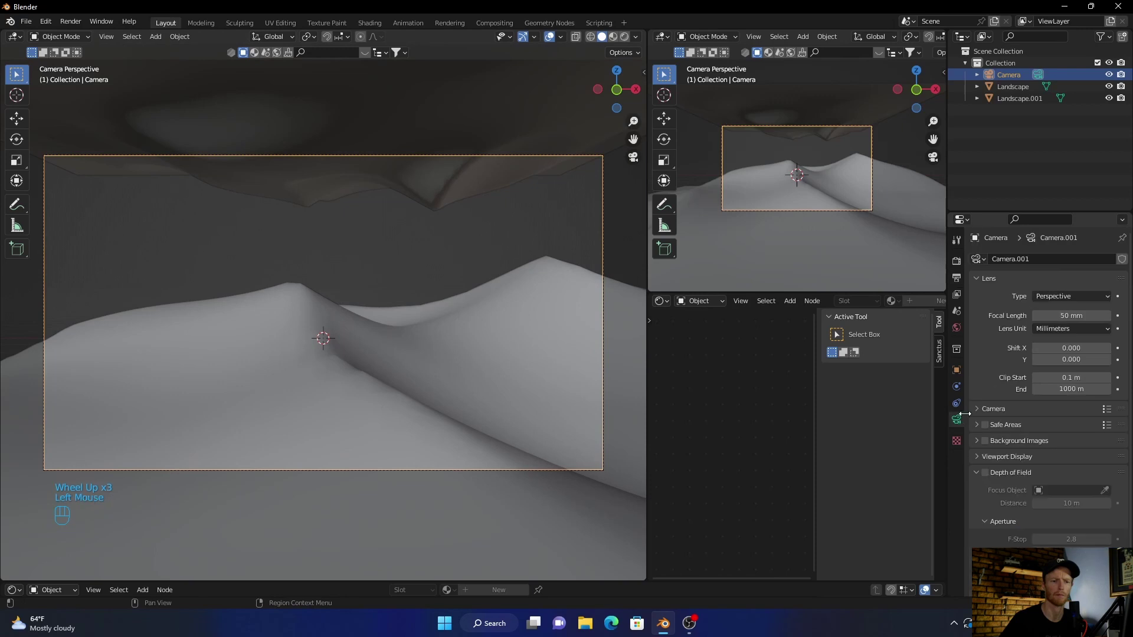
click(1105, 359)
click(1106, 359)
click(1106, 359)
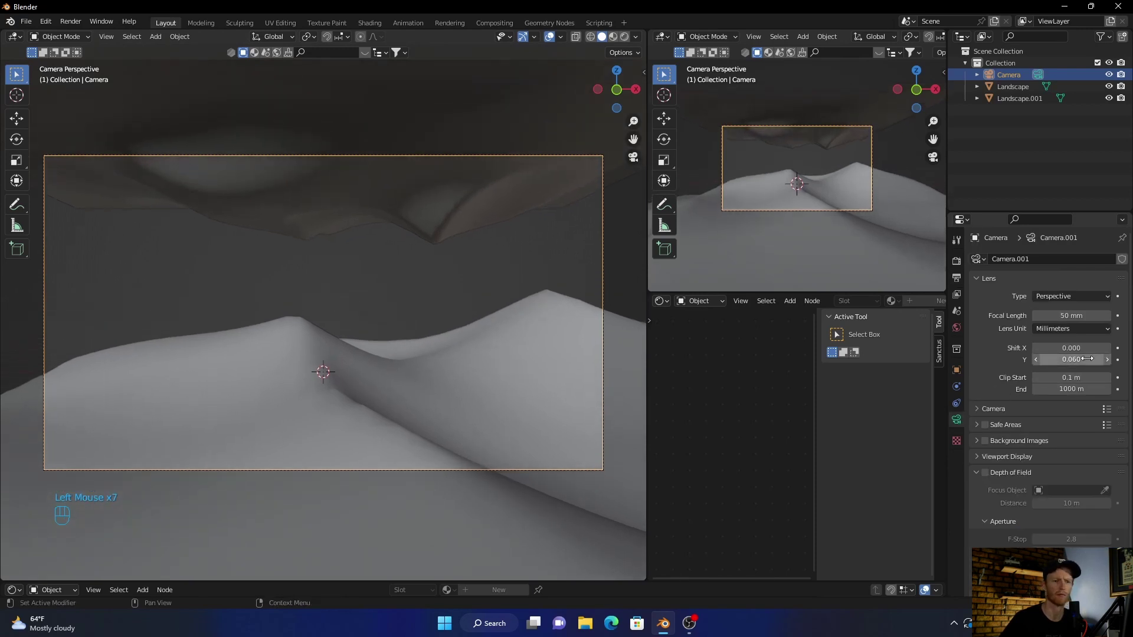
click(1036, 315)
click(1036, 315)
click(1036, 315)
click(1036, 315)
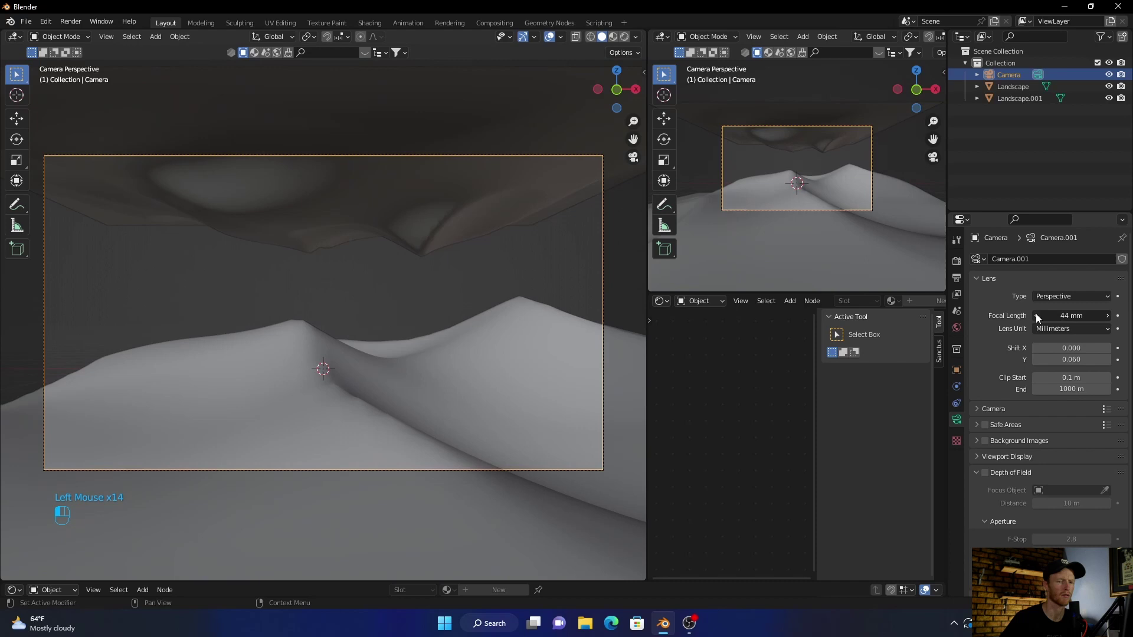
click(1035, 316)
click(1036, 315)
click(1036, 315)
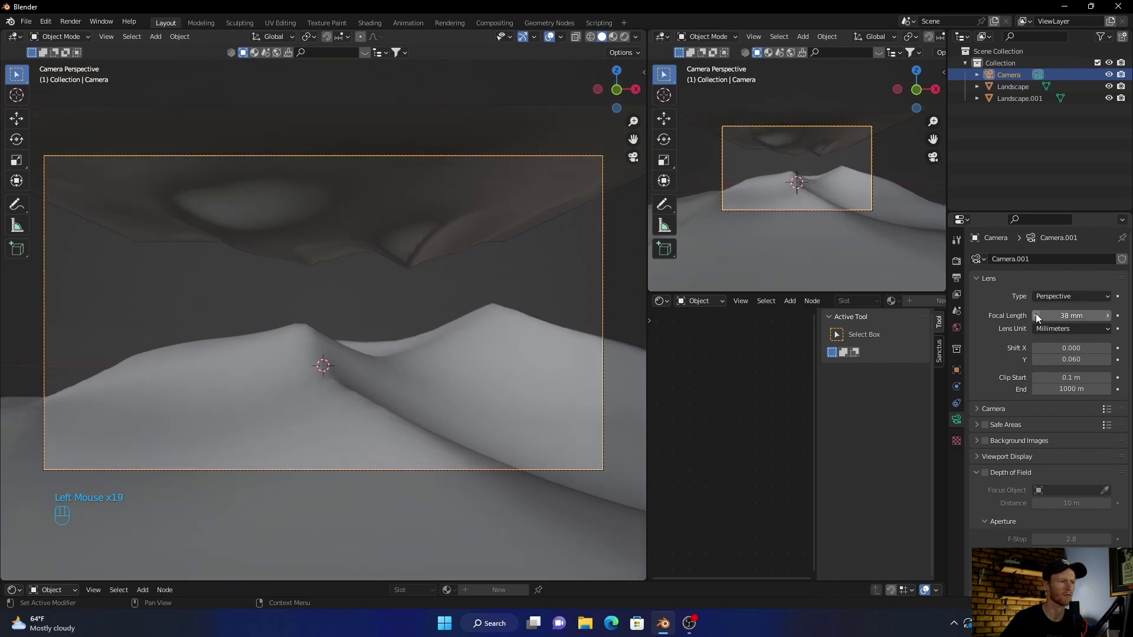
- Turn the bottom panel into an Asset Browser showing Poly Haven texture materials
click(617, 305)
click(483, 405)
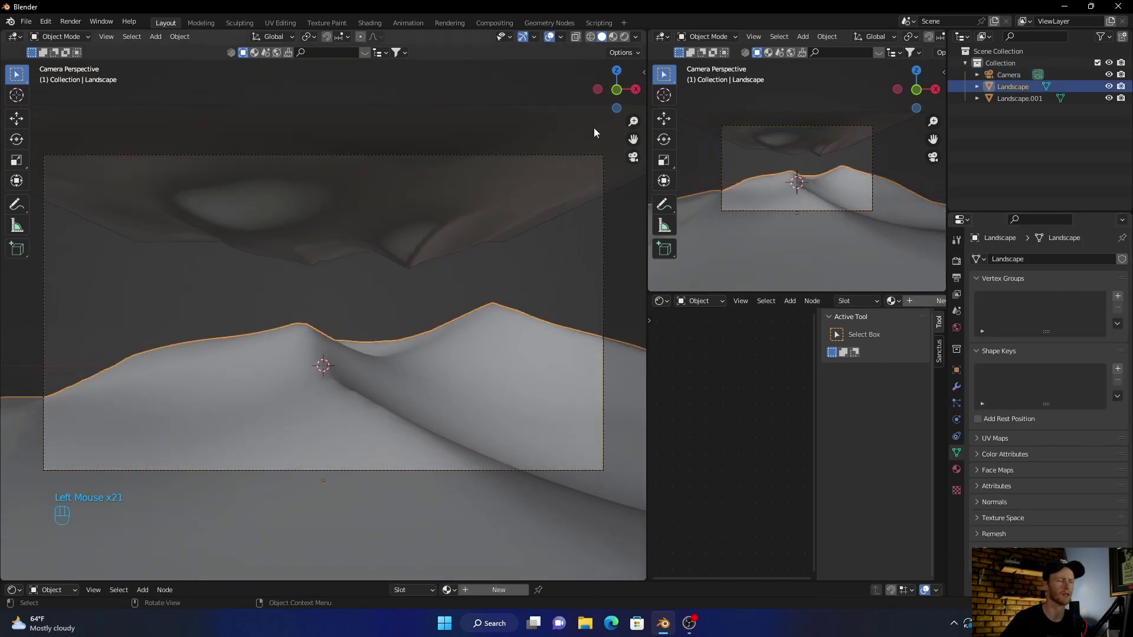
click(17, 590)
click(10, 590)
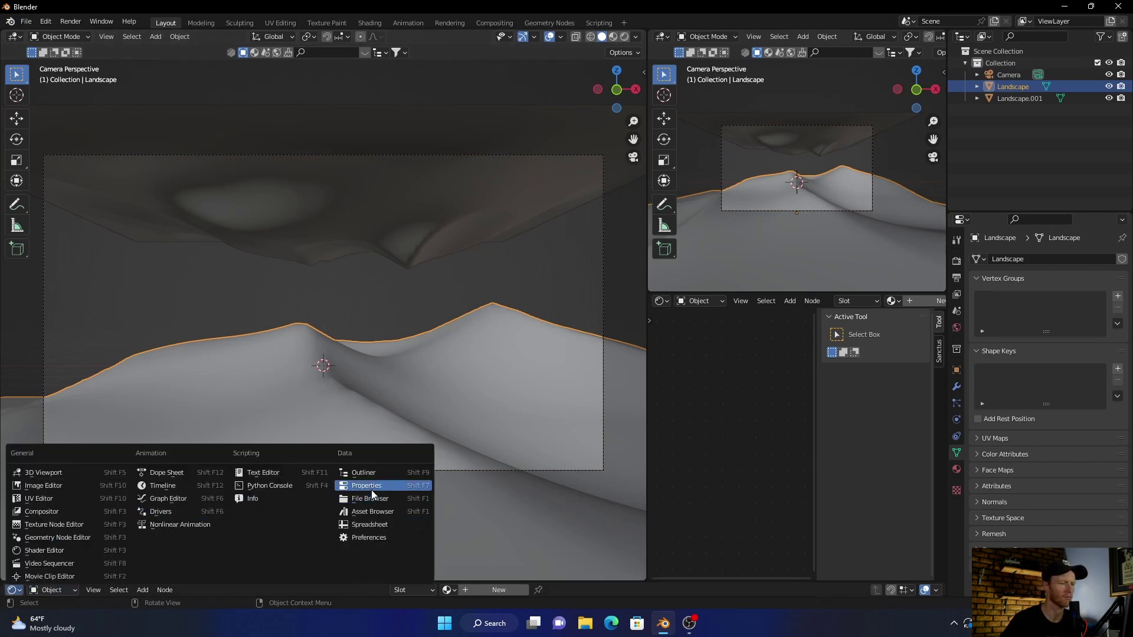
click(366, 512)
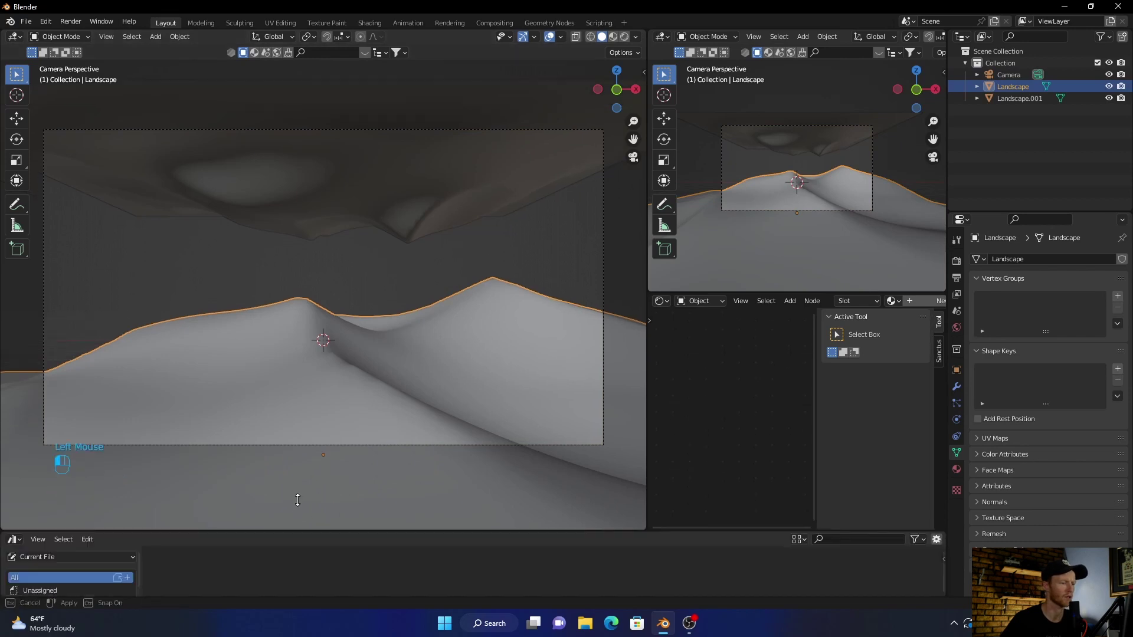
drag(279, 580, 298, 439)
click(59, 465)
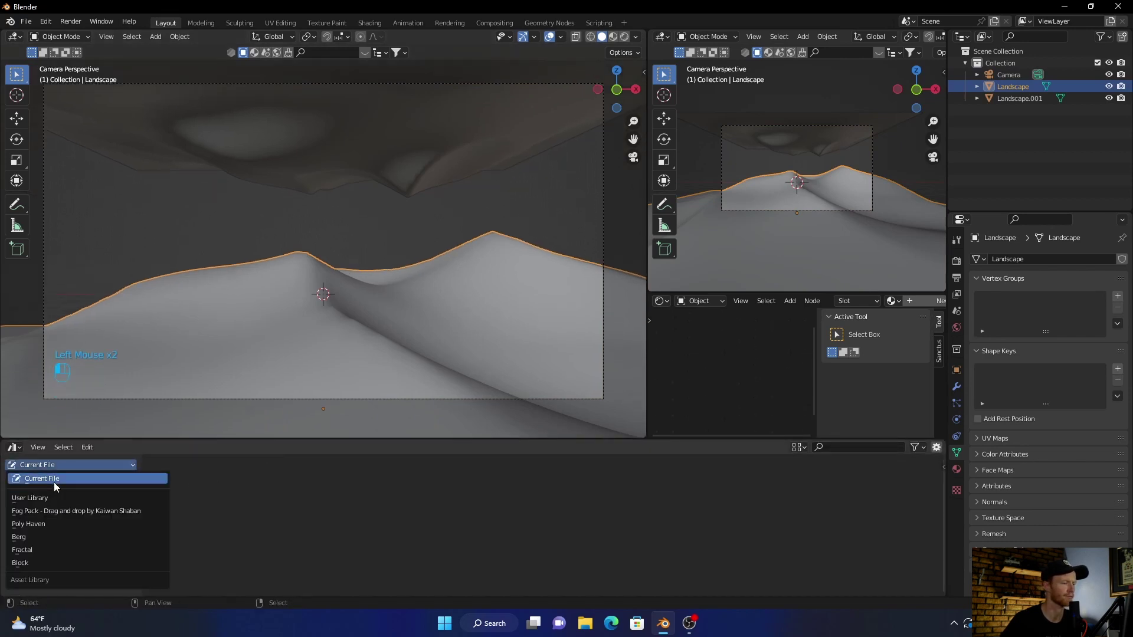
click(44, 521)
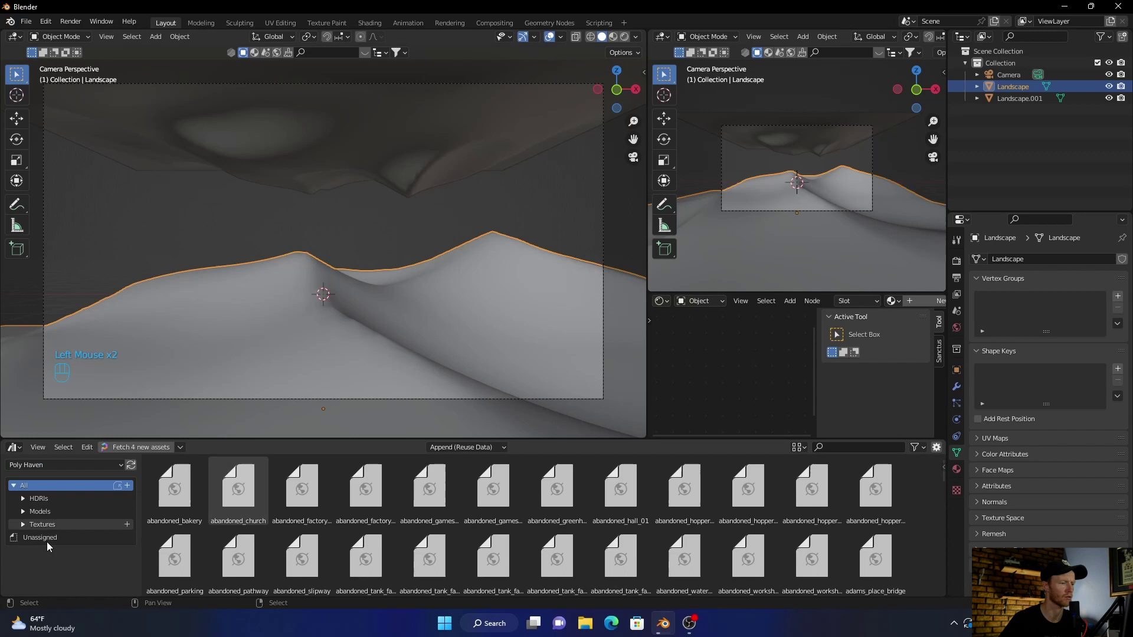
click(42, 523)
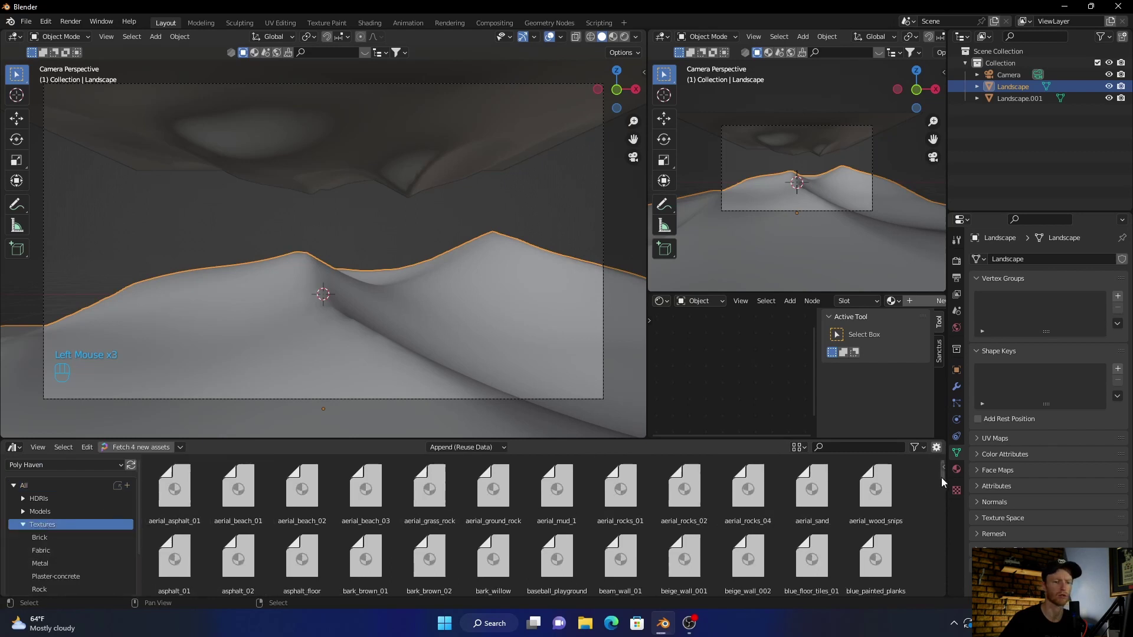
- Drag the snow_01 material onto Landscape and Landscape.001, then deselect
drag(941, 477, 942, 532)
scroll(764, 532, down, 4)
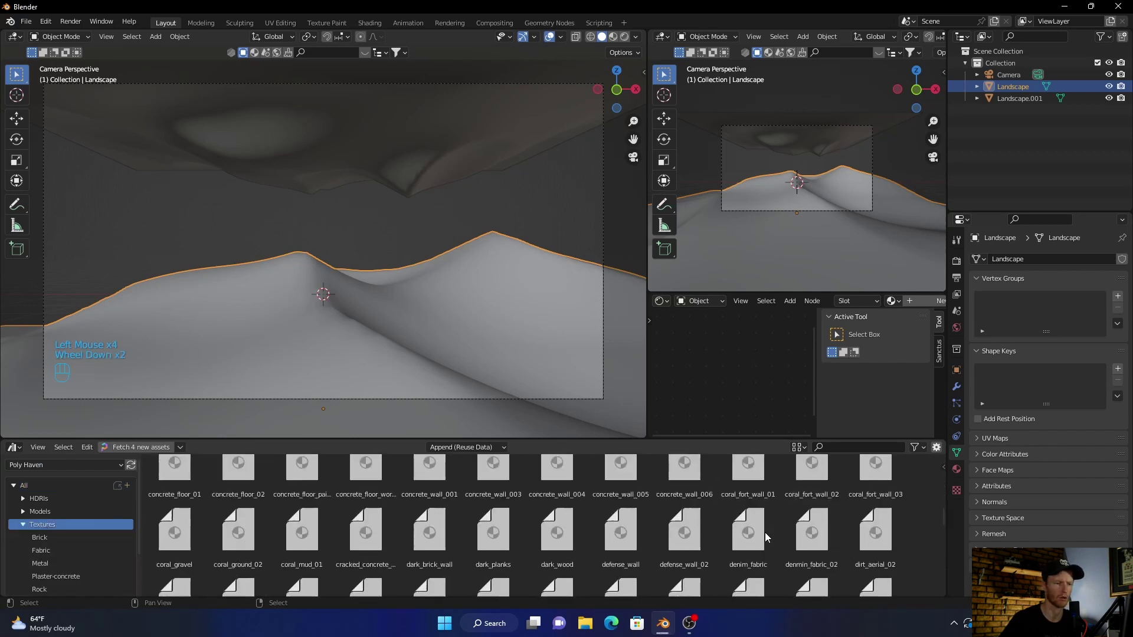
scroll(765, 533, down, 4)
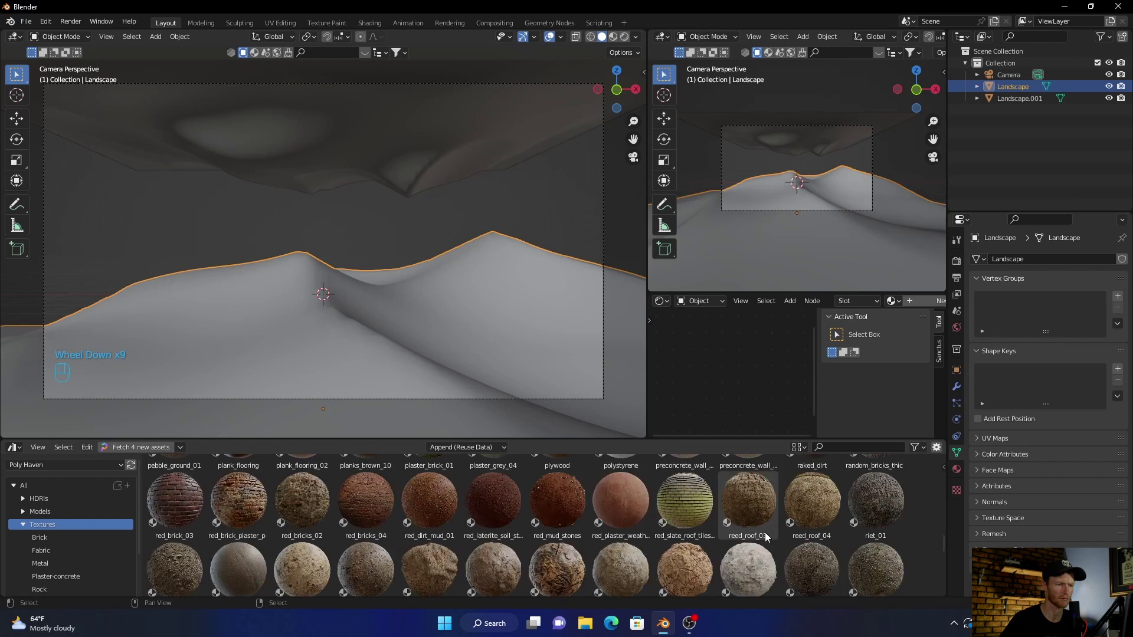
scroll(765, 532, down, 3)
scroll(765, 532, down, 2)
scroll(744, 532, down, 1)
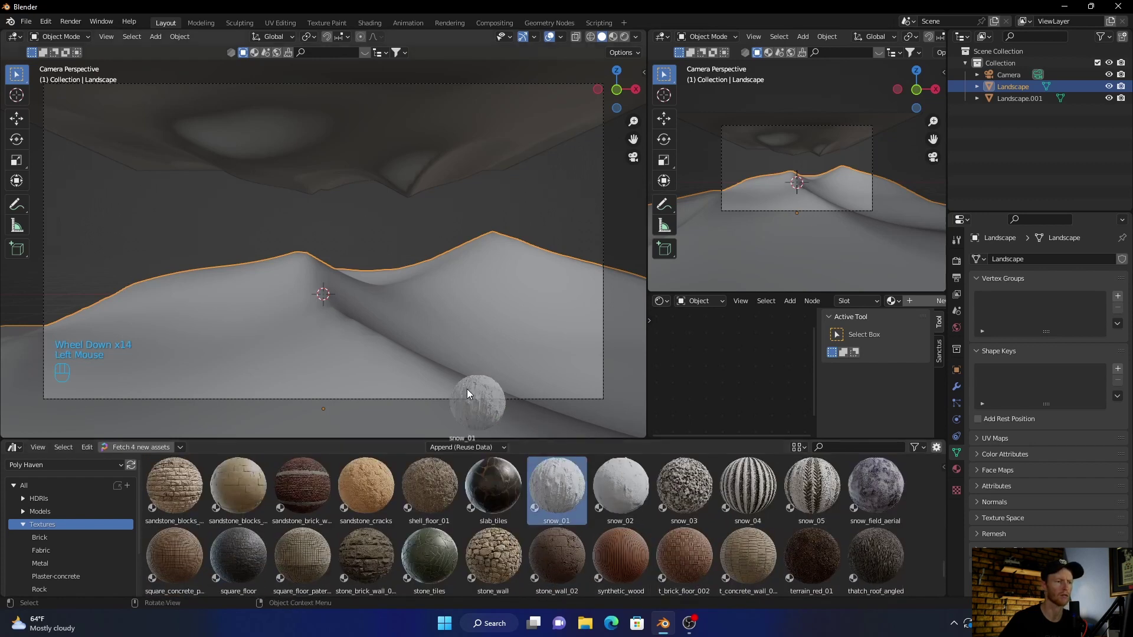
drag(553, 472, 437, 336)
drag(548, 490, 369, 135)
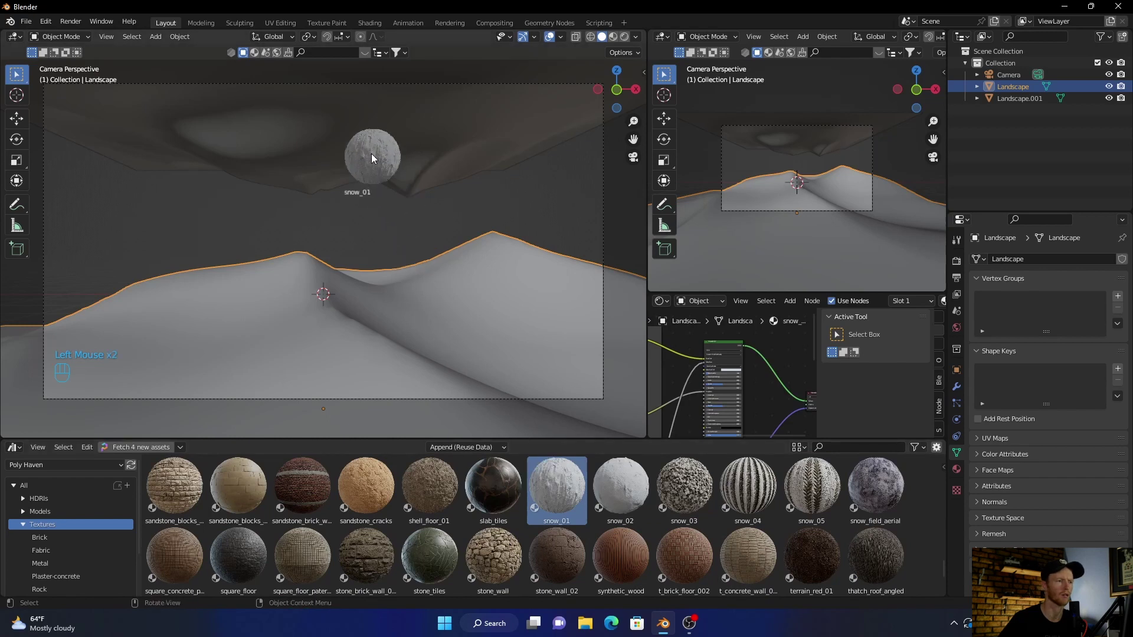
click(369, 136)
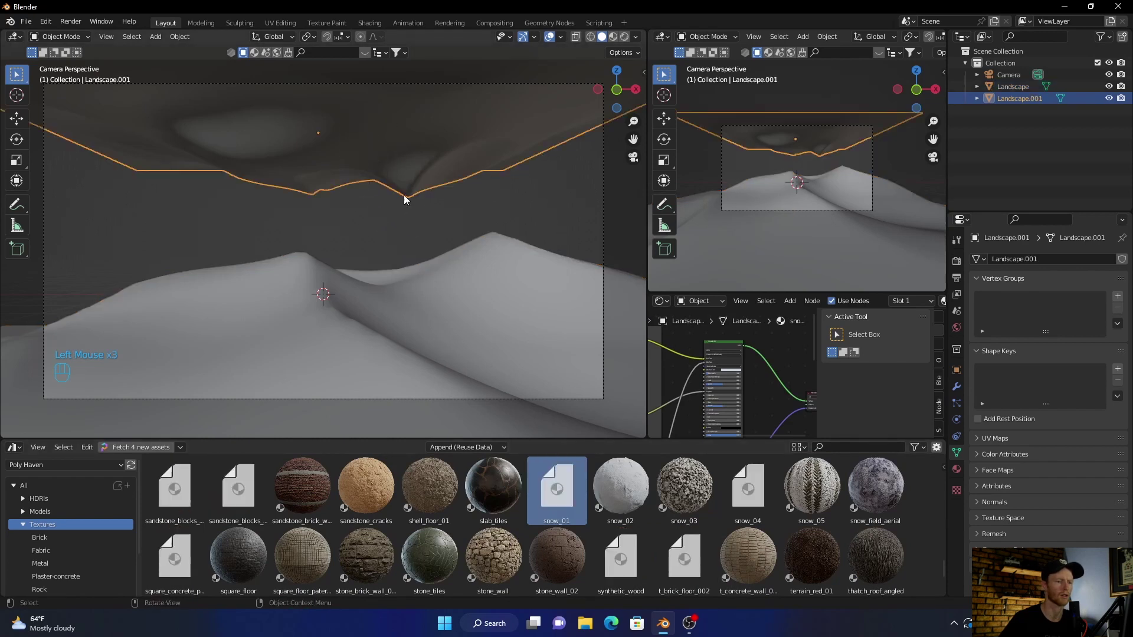
mouse_move(556, 490)
mouse_down()
mouse_move(470, 393)
mouse_move(347, 134)
mouse_up()
click(621, 207)
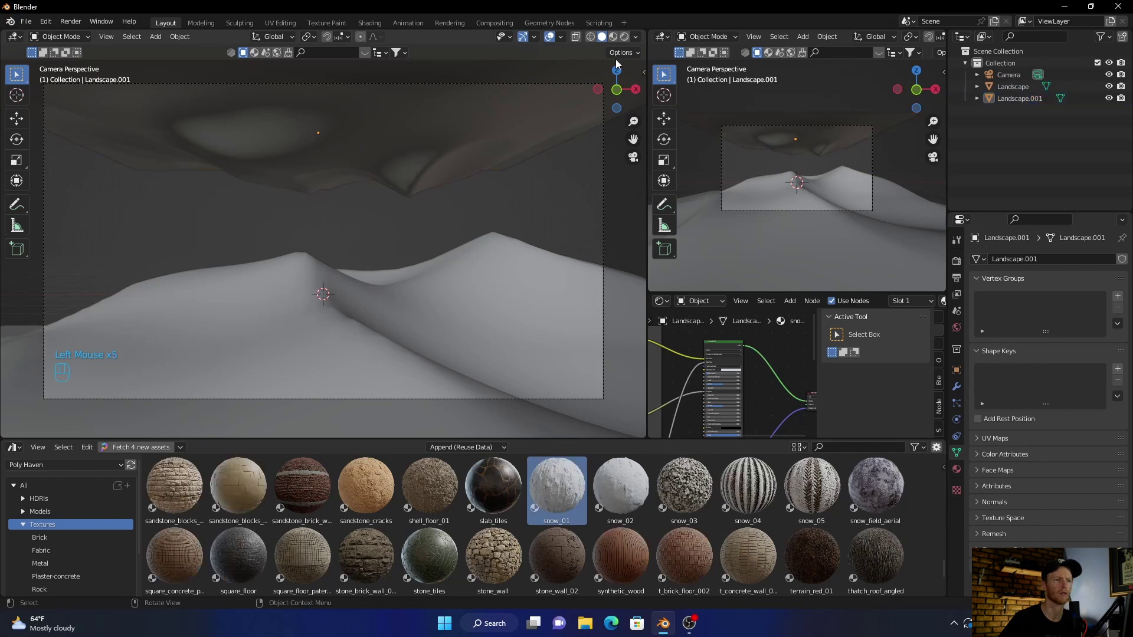
- In Rendered shading, shrink the Asset Browser and set the World colour value to 0
click(623, 38)
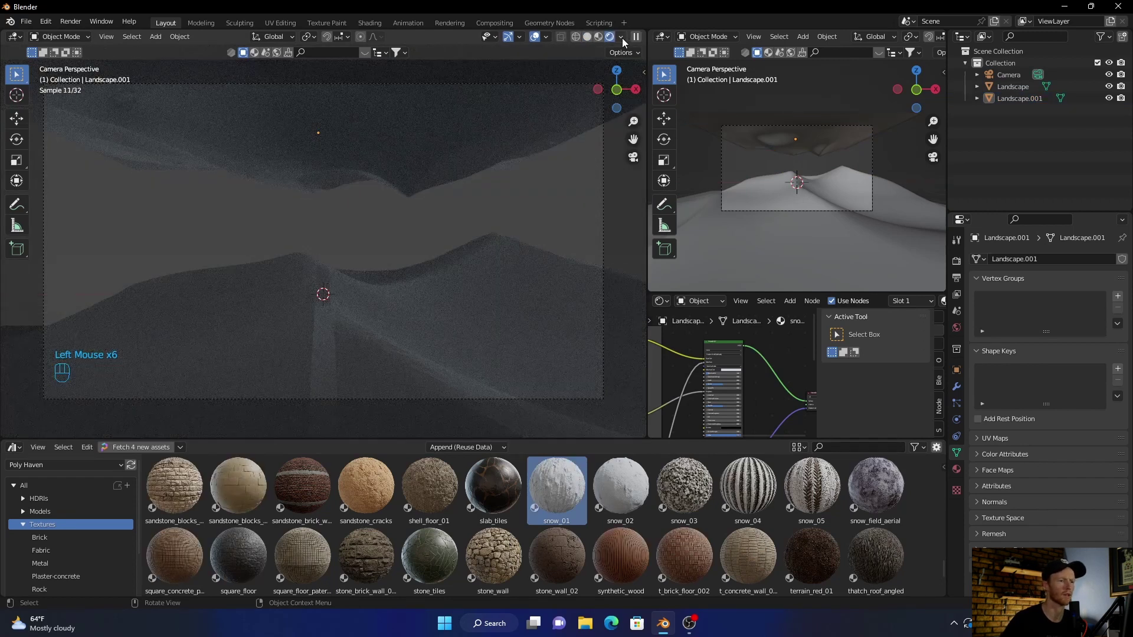
click(534, 446)
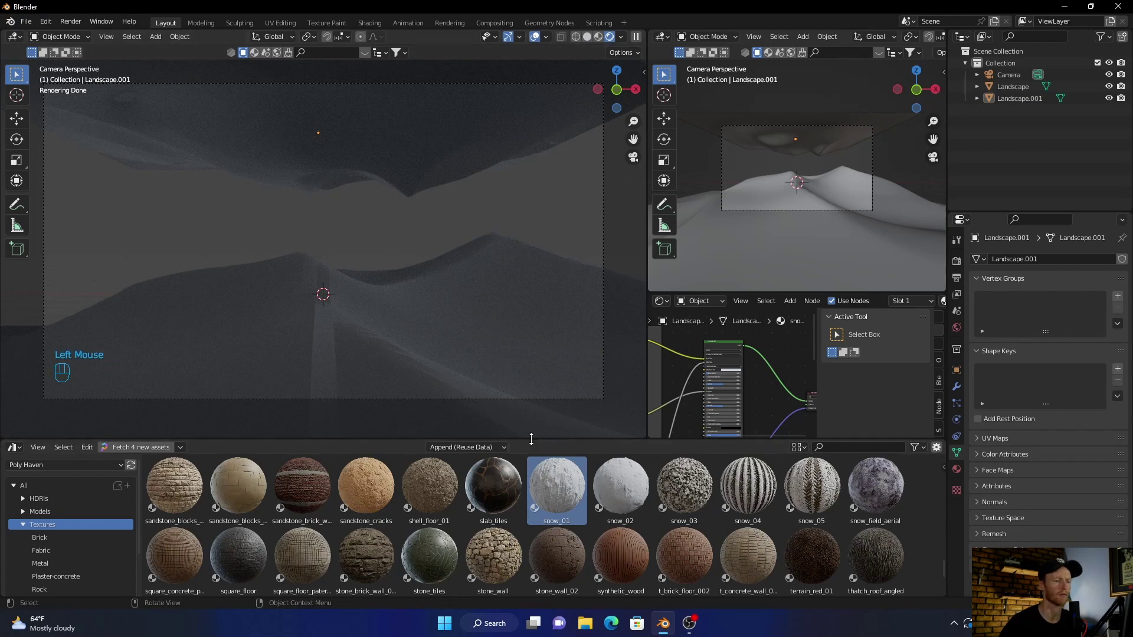
drag(536, 440, 462, 608)
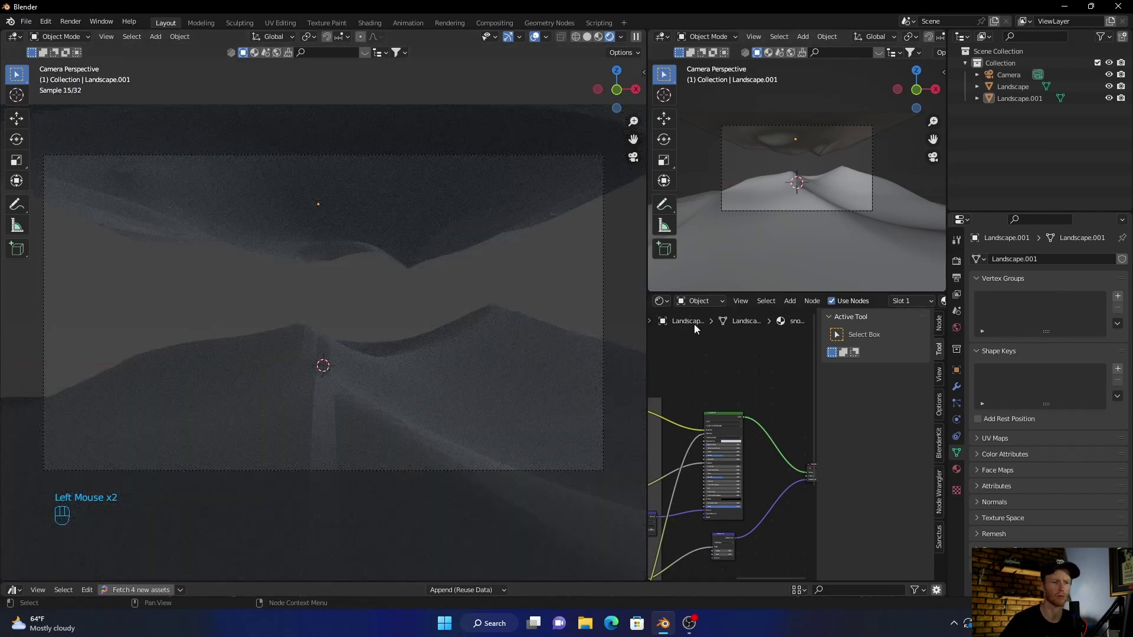
click(955, 326)
click(1059, 328)
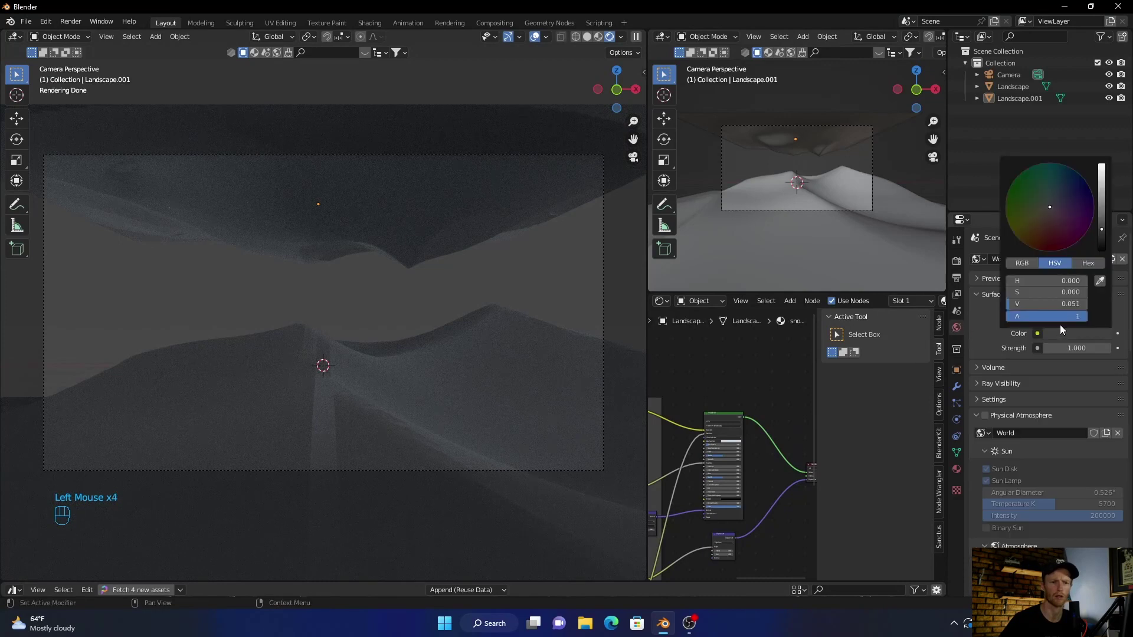
drag(1103, 219, 1101, 251)
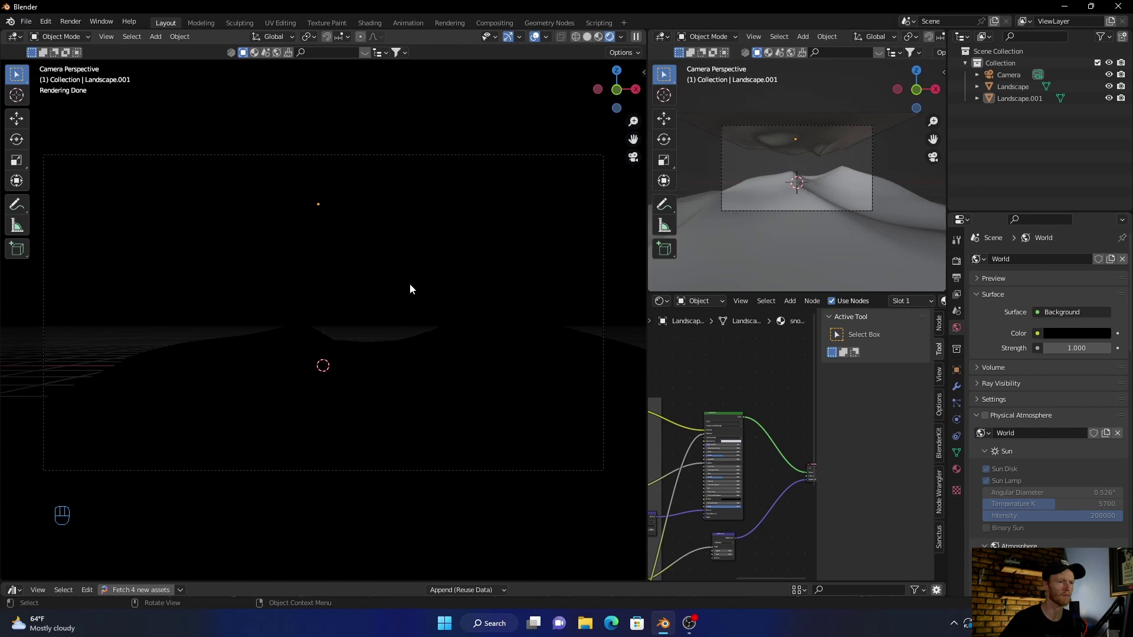
- Add a cube and scale it up around the dunes in Solid shading
click(588, 39)
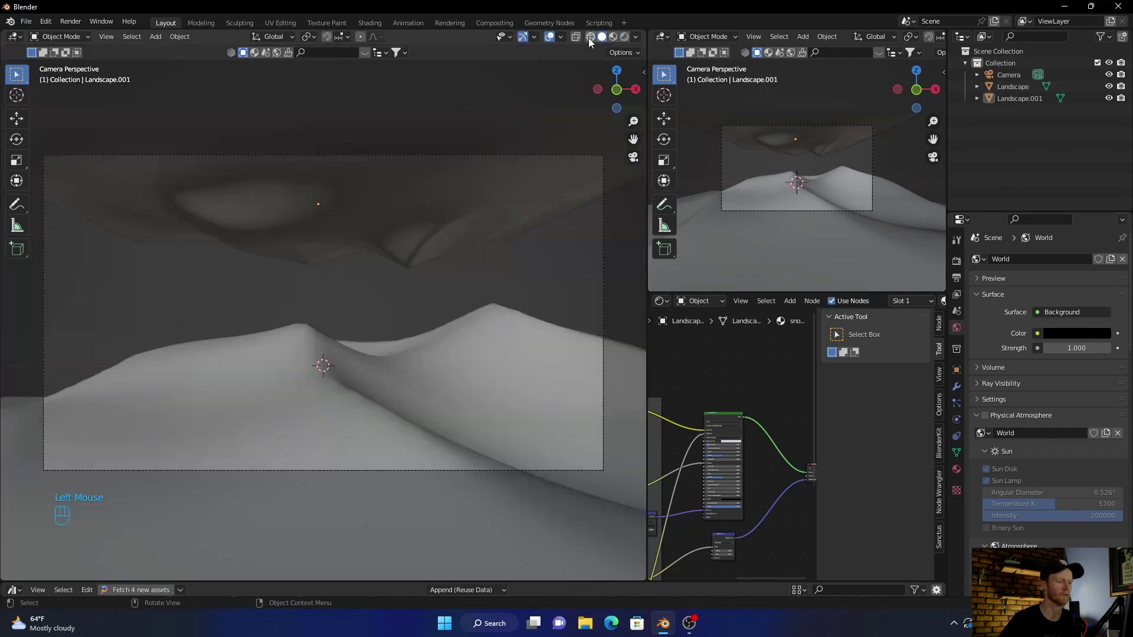
key(shift+a)
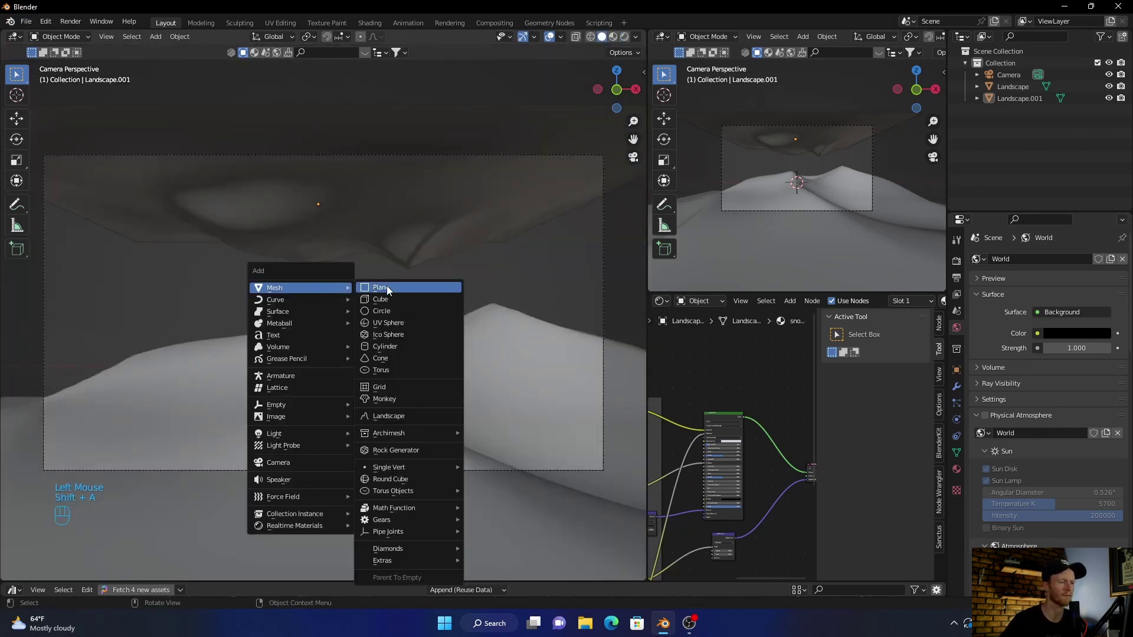
click(387, 297)
key(s)
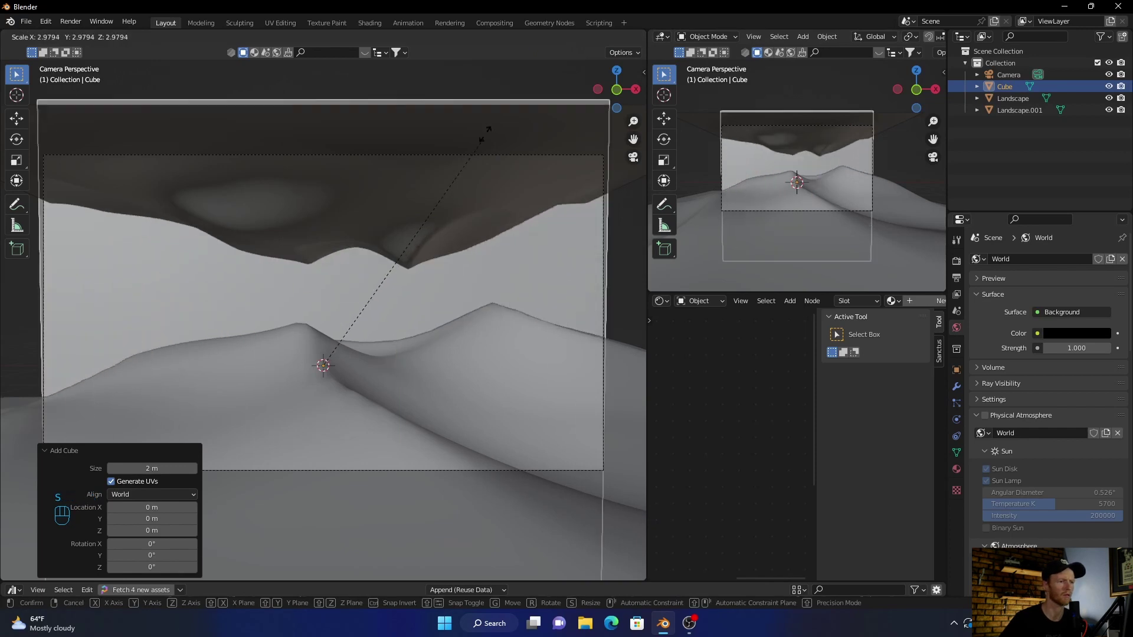
click(202, 173)
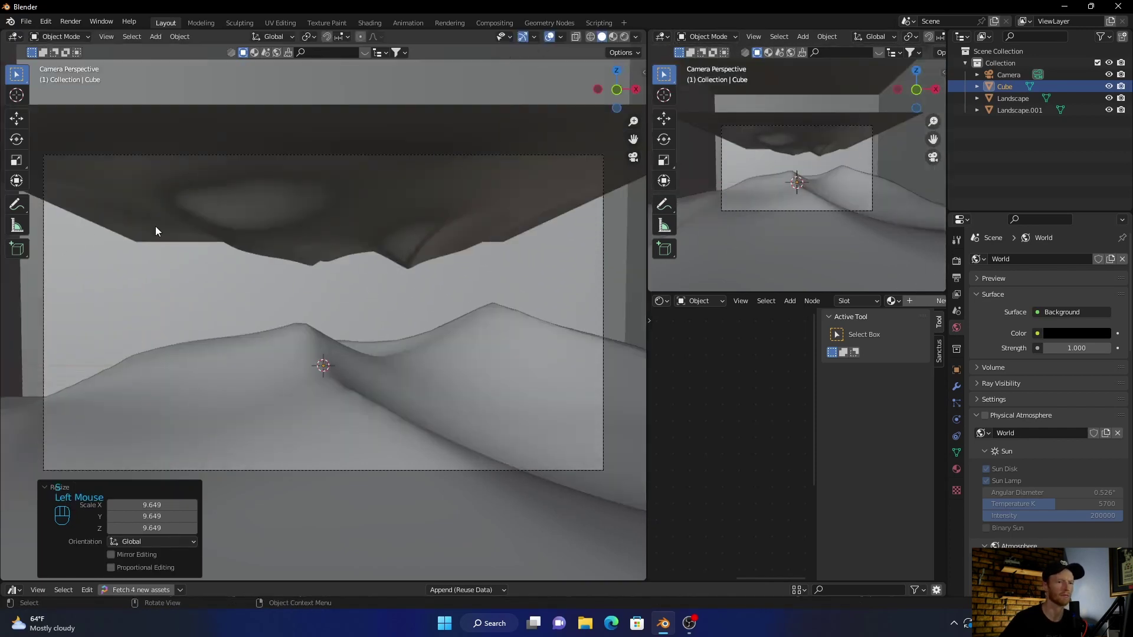
- Give the cube a new material with Principled Volume wired to the Volume output instead of Principled BSDF
click(925, 305)
click(711, 449)
key(Delete)
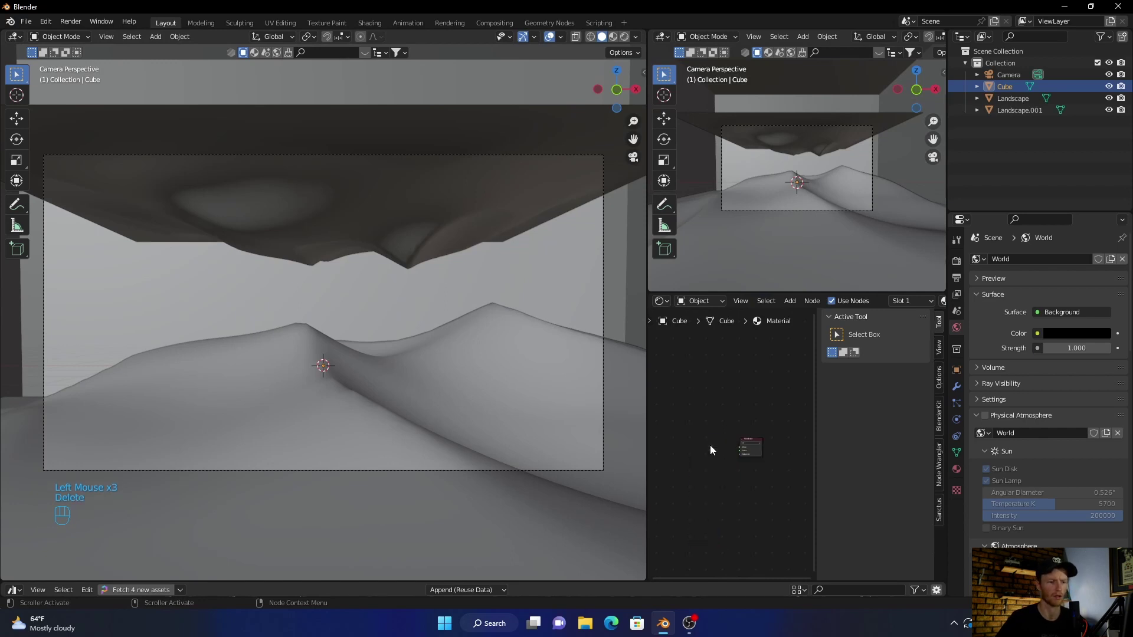
scroll(711, 450, up, 5)
key(shift+a)
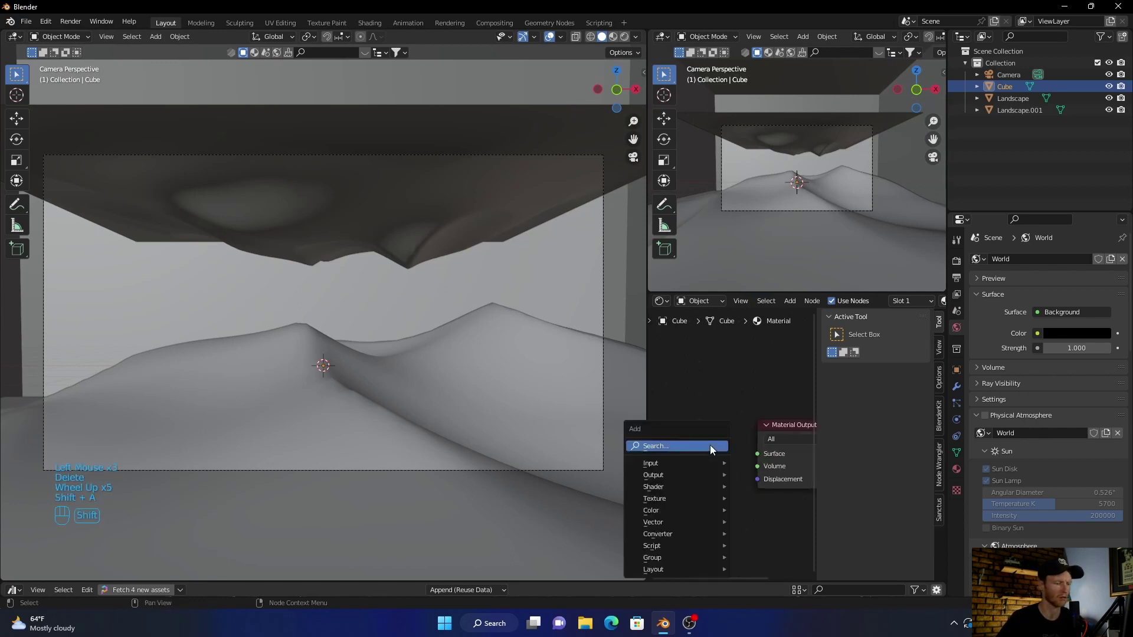
text(v)
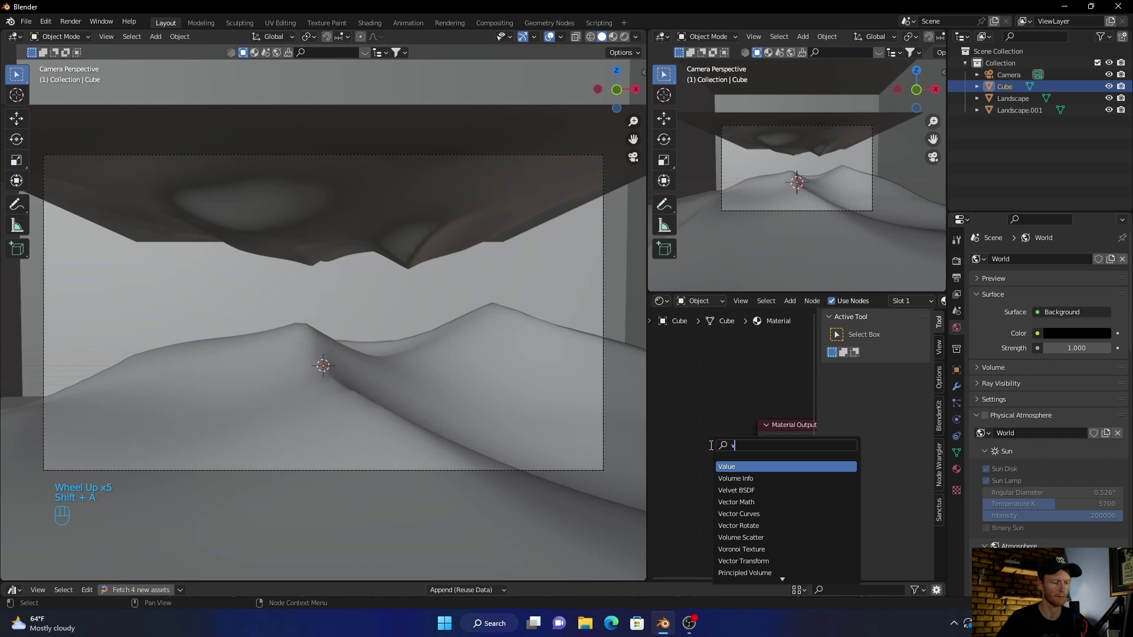
text(ol)
key(Down)
key(Down)
key(Return)
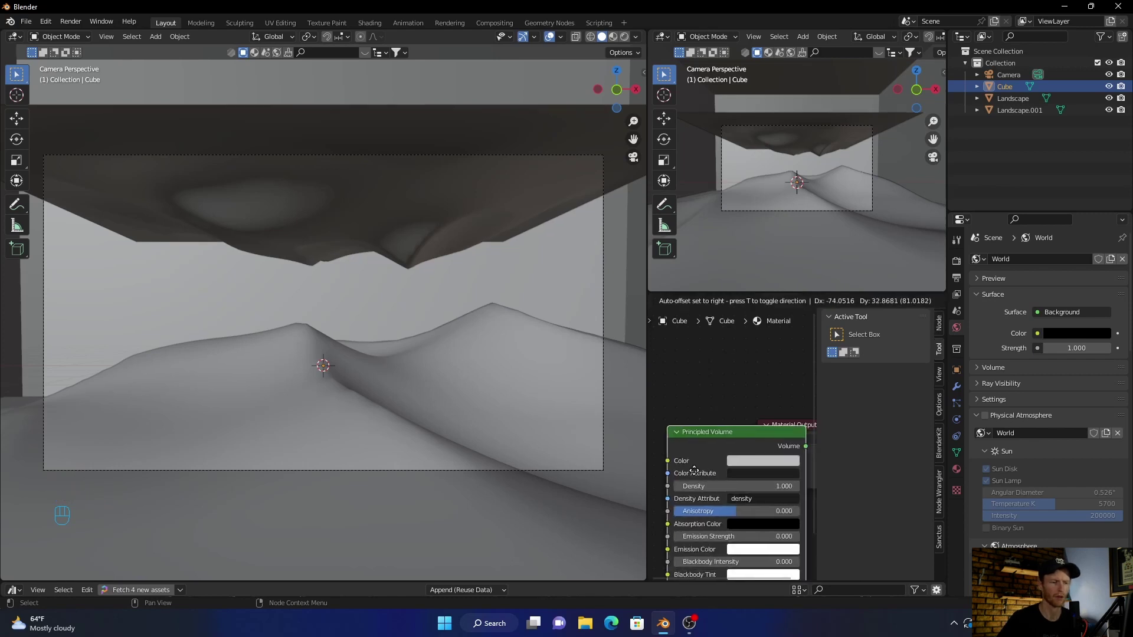
scroll(754, 401, down, 2)
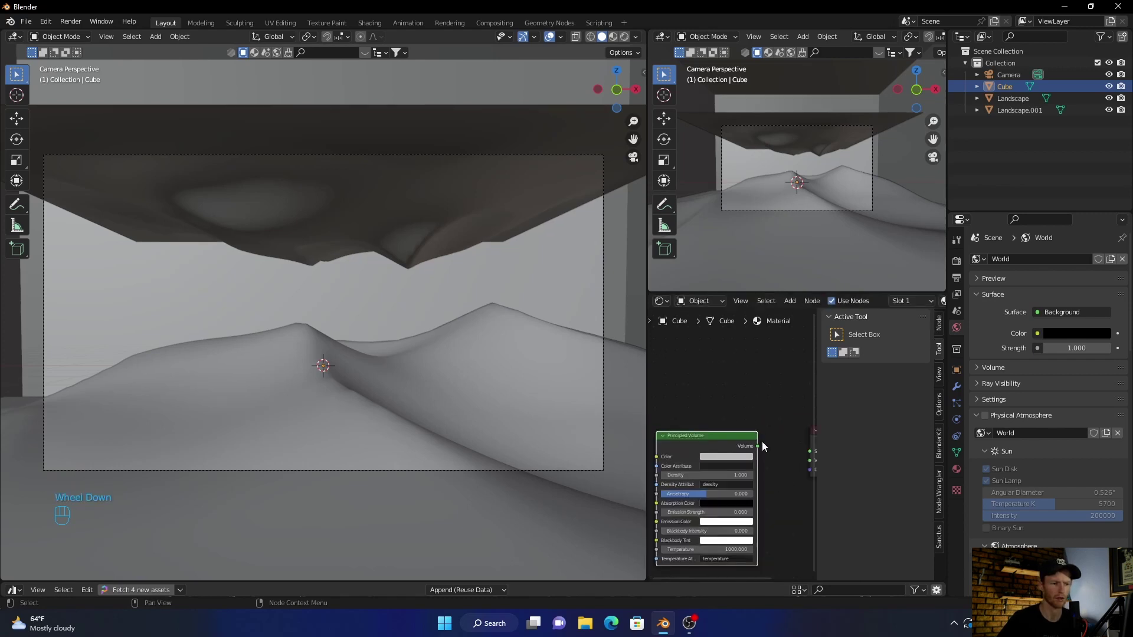
scroll(762, 442, down, 1)
drag(751, 446, 789, 456)
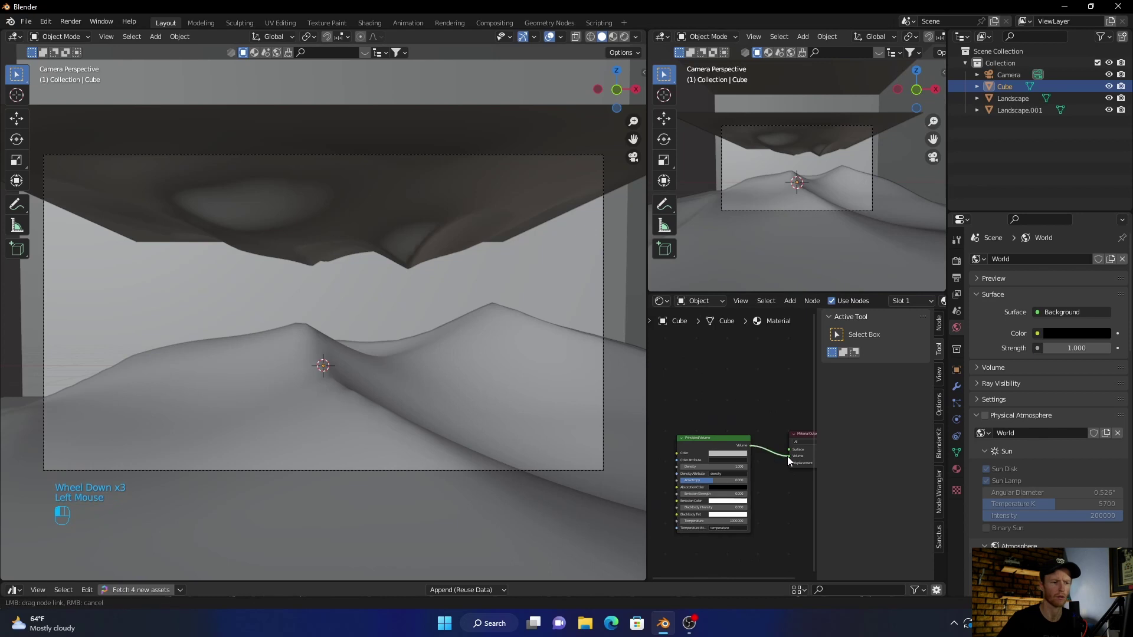
- Set volume Density 0, Emission Strength 0.007, cyan Emission Color, and preview rendered
double_click(706, 467)
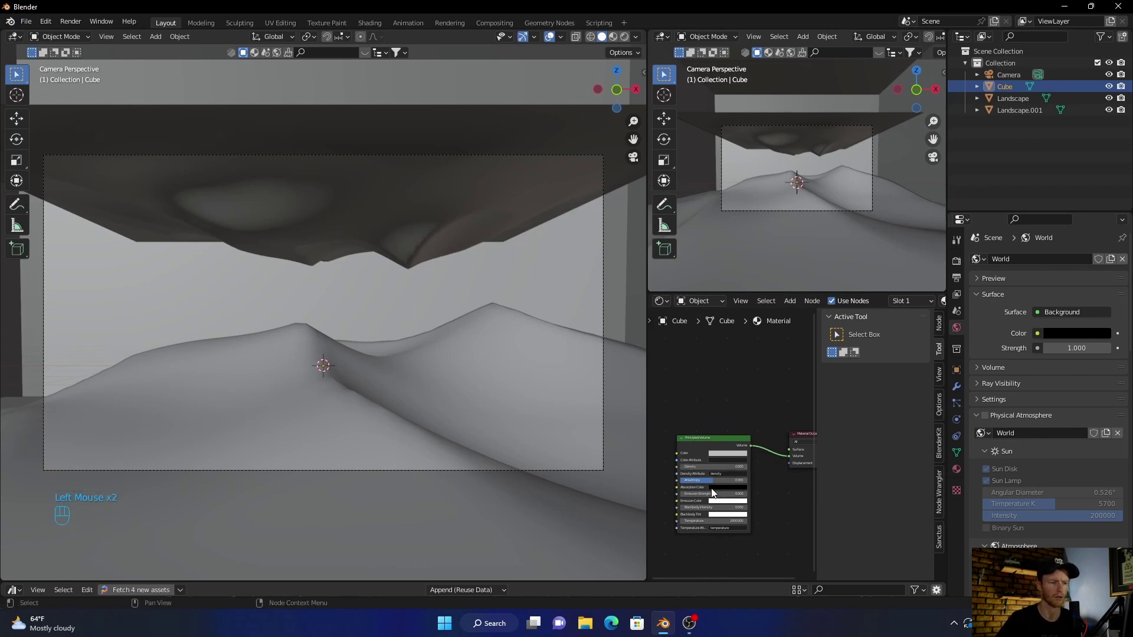
scroll(705, 500, up, 1)
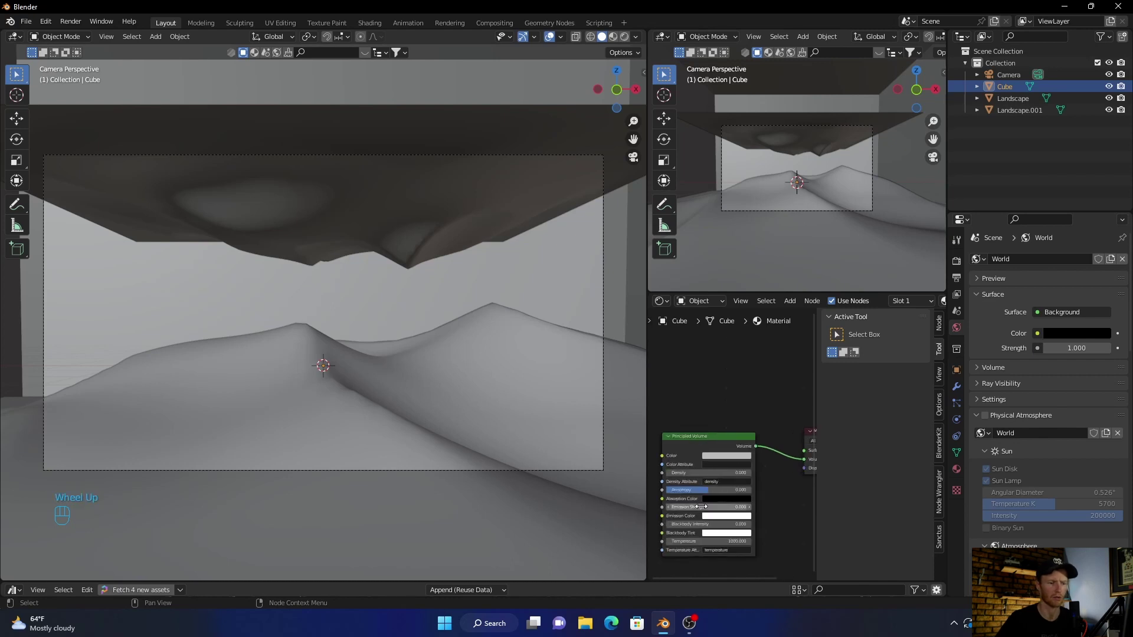
click(701, 507)
text(07)
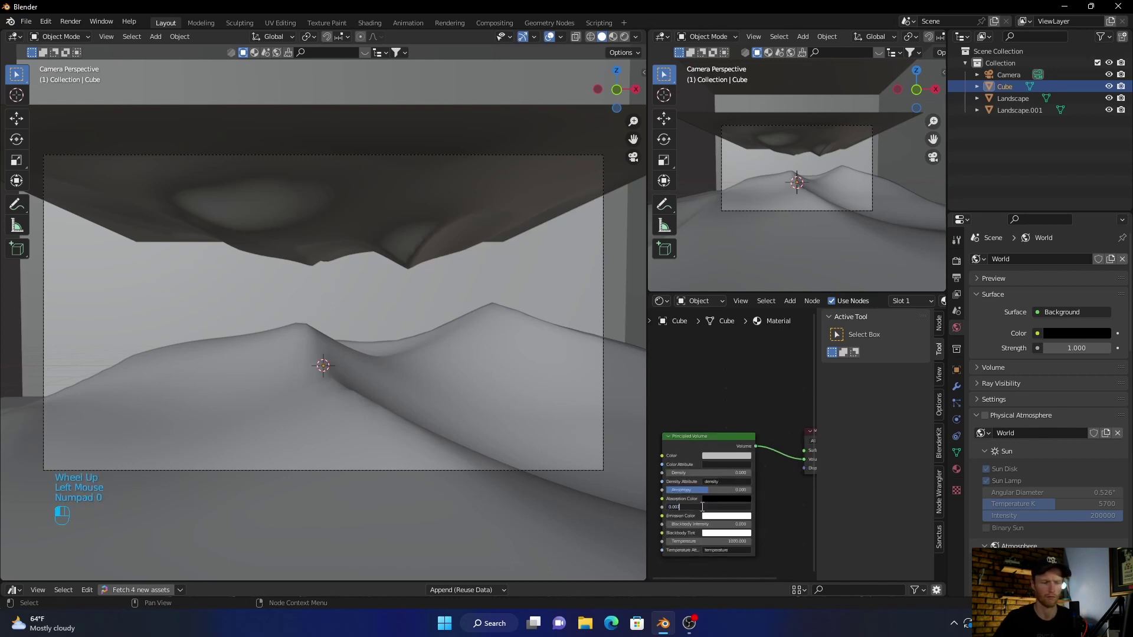
key(Return)
click(714, 518)
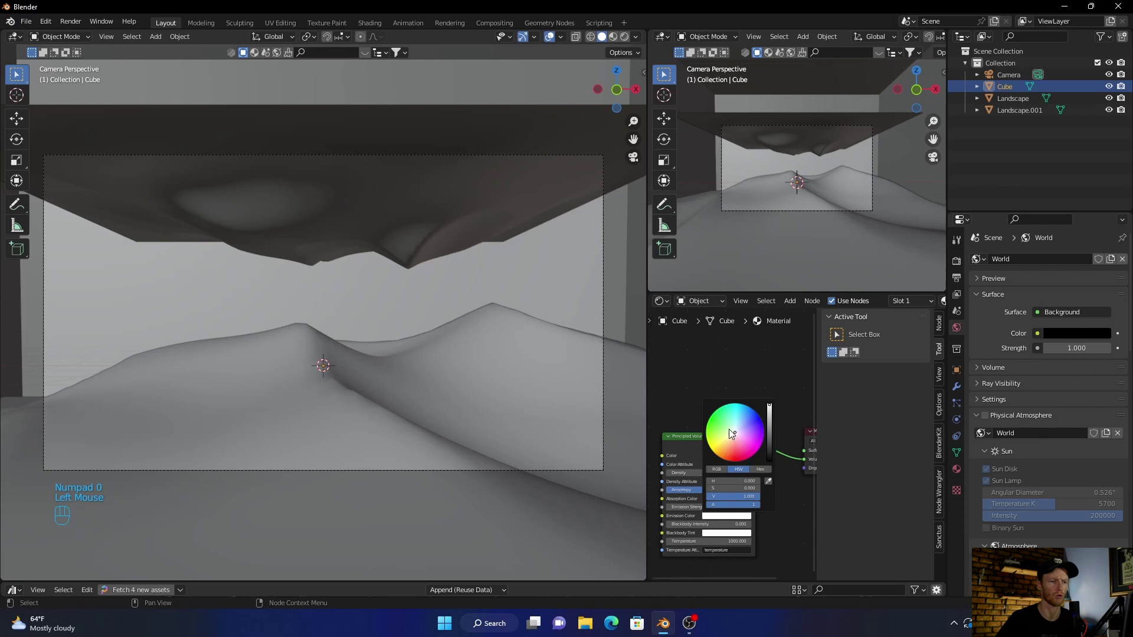
click(738, 411)
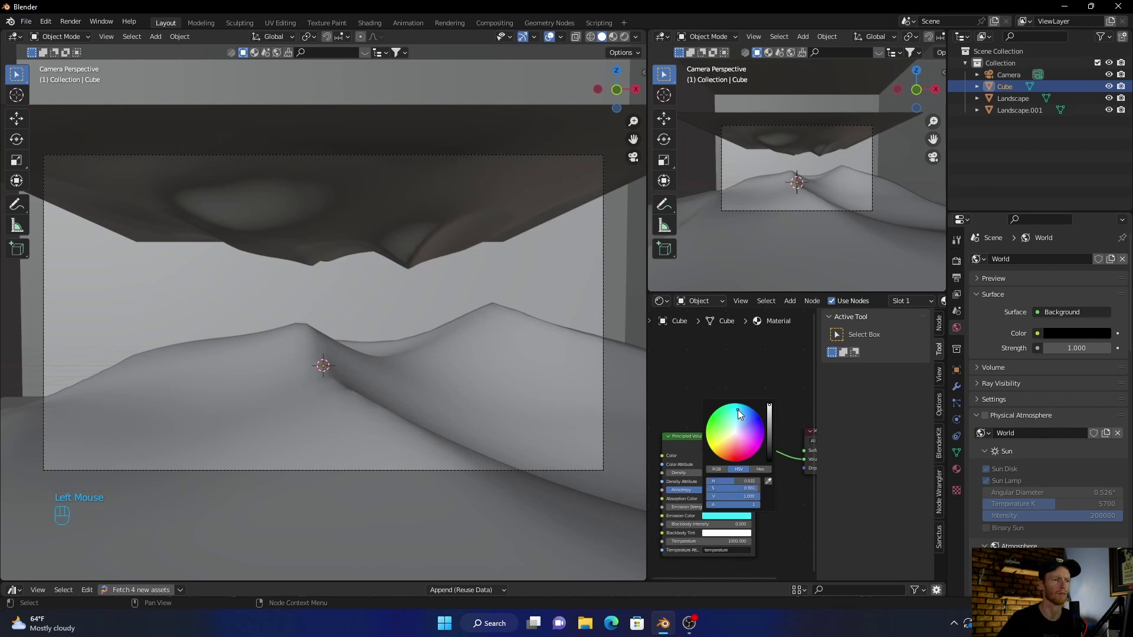
click(624, 36)
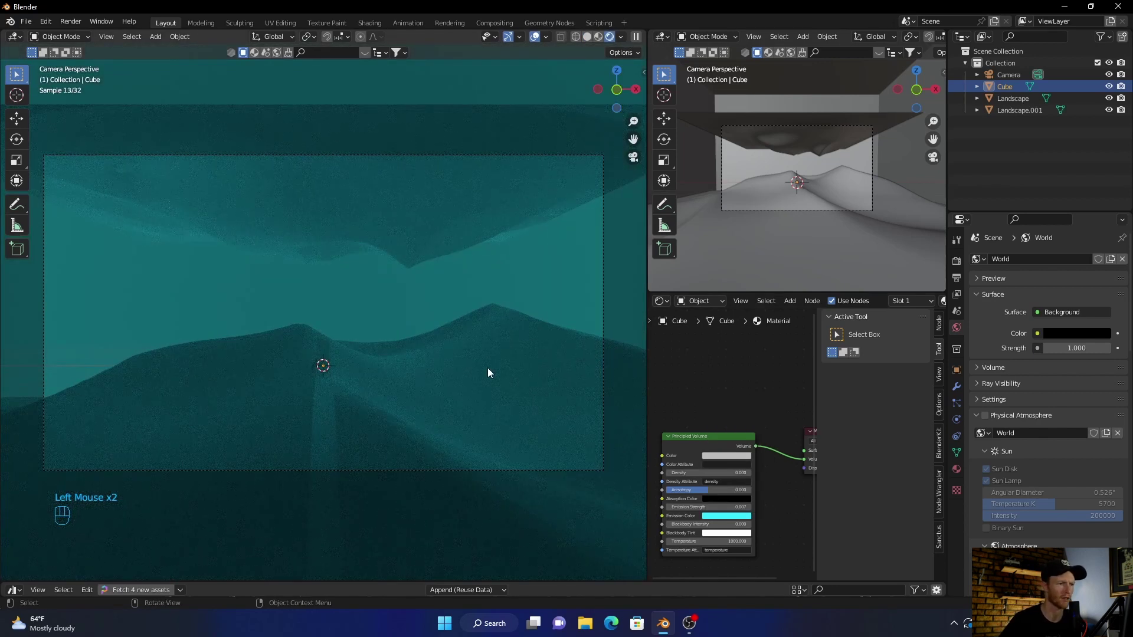
- Inspect snow_01's asset panel on Landscape.001, then select Landscape and the Cube in Solid shading
click(375, 215)
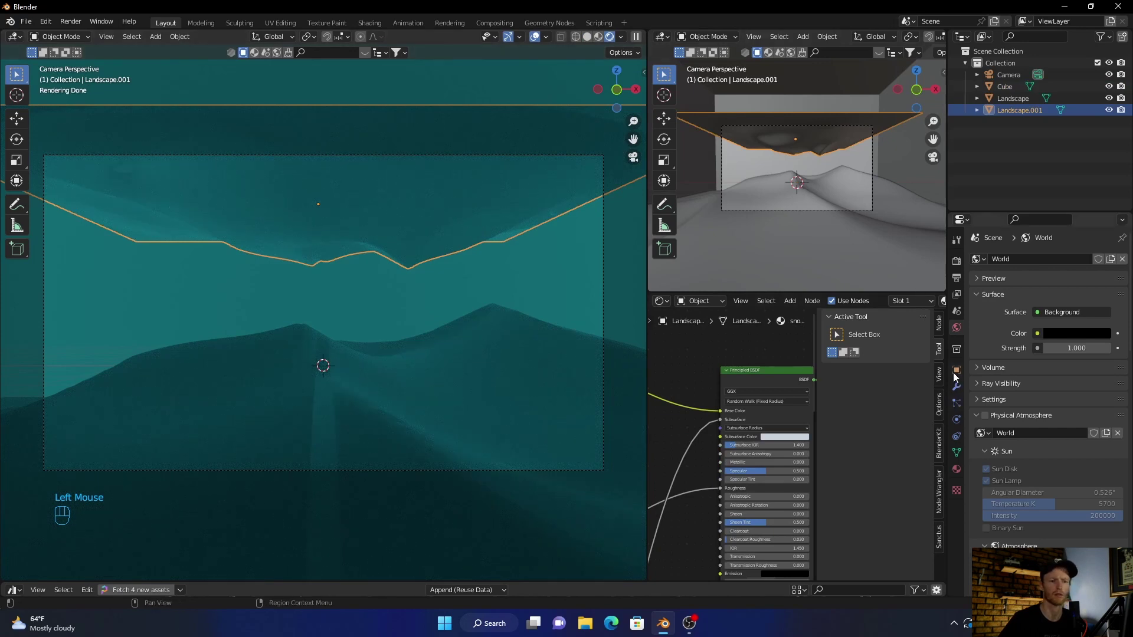
click(956, 470)
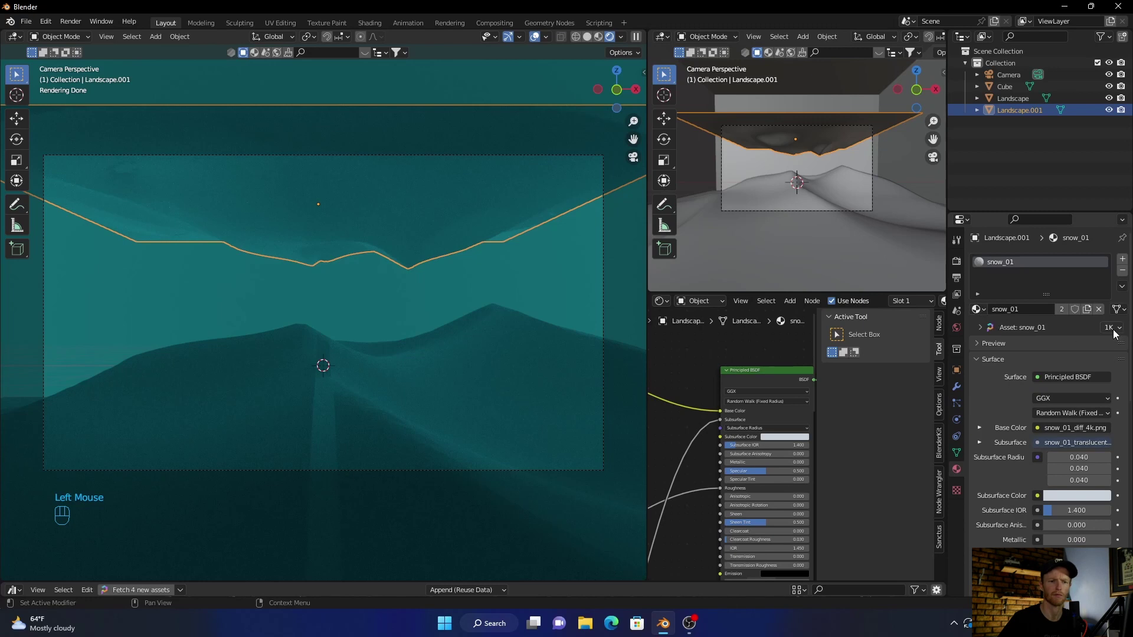
click(981, 328)
click(999, 342)
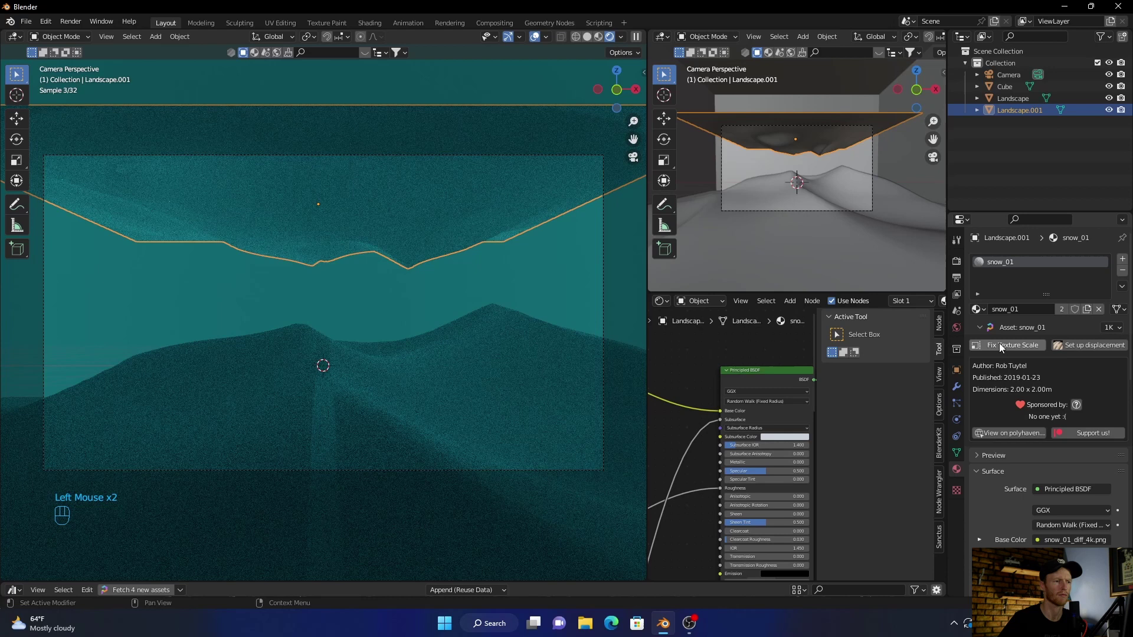
click(501, 375)
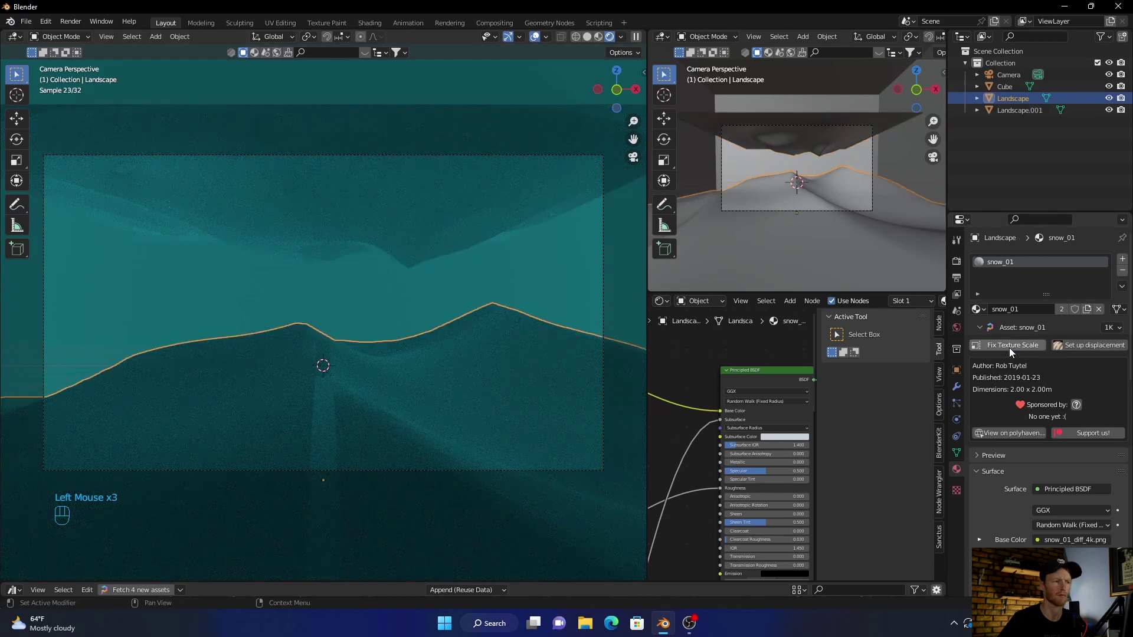
click(1009, 348)
click(164, 275)
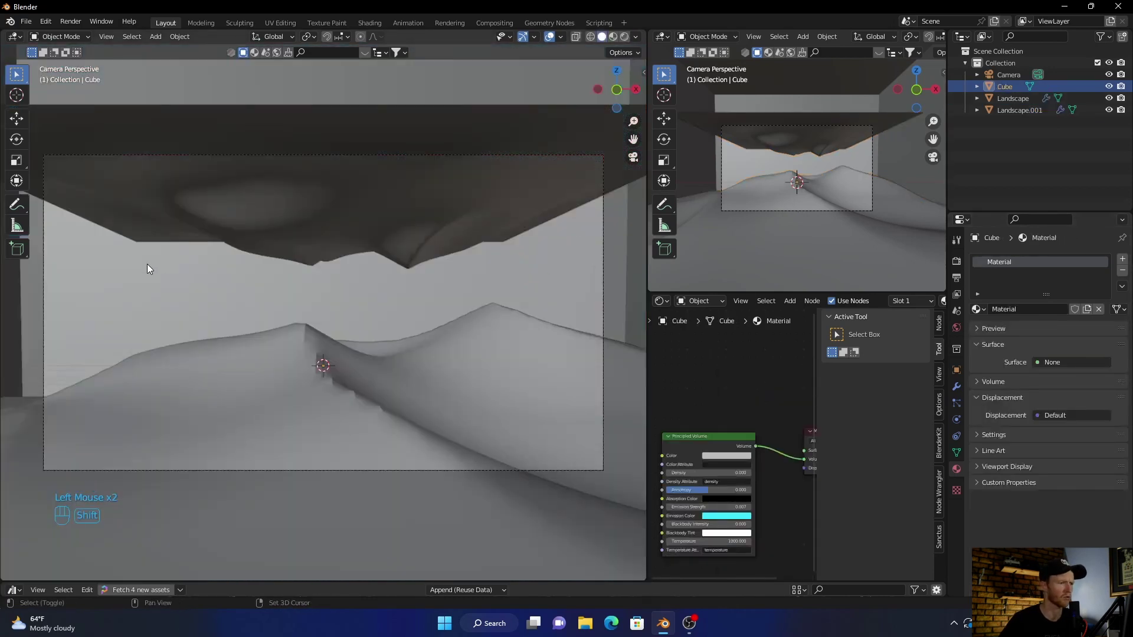
- Import the scene.gltf figure model from the recent folder as a glTF 2.0 file
key(shift+a)
click(27, 27)
mouse_move(46, 181)
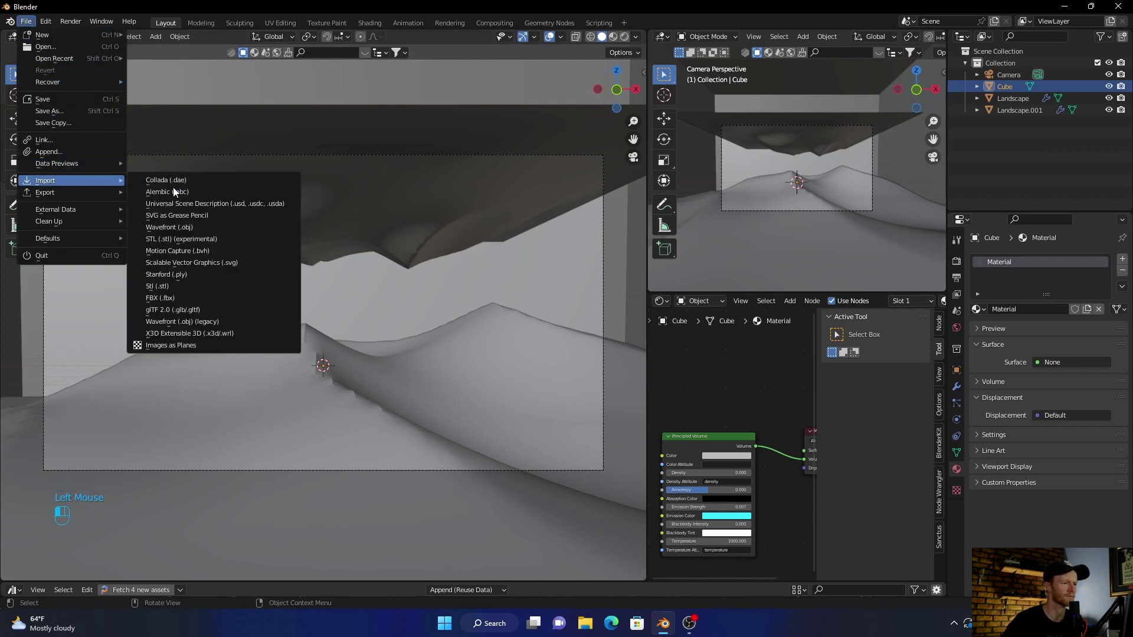
click(182, 310)
click(310, 427)
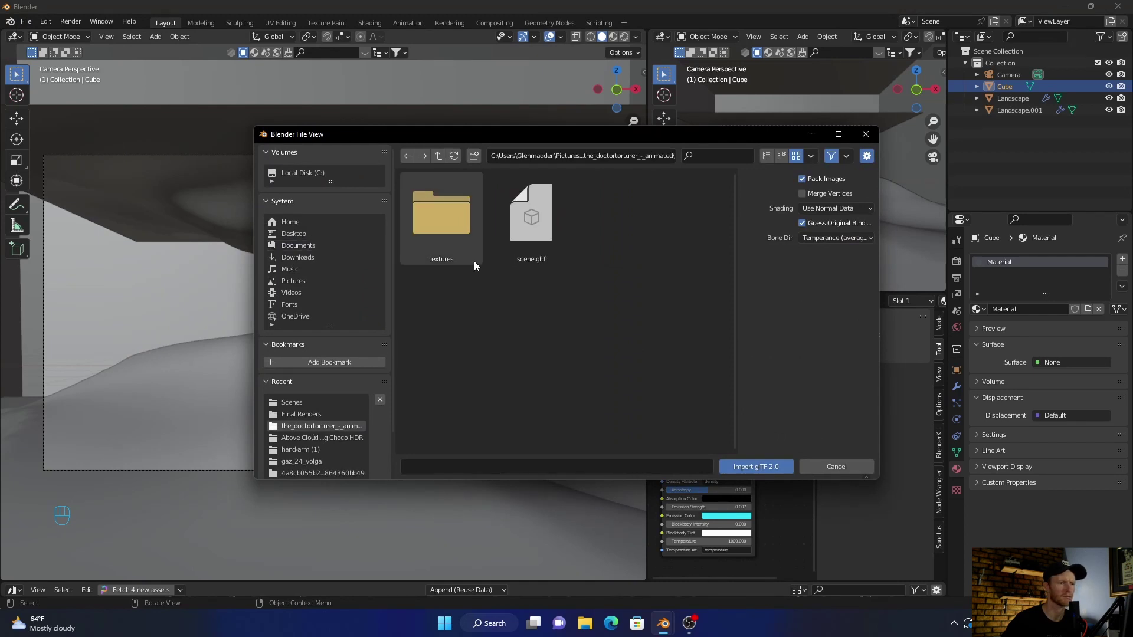
double_click(525, 228)
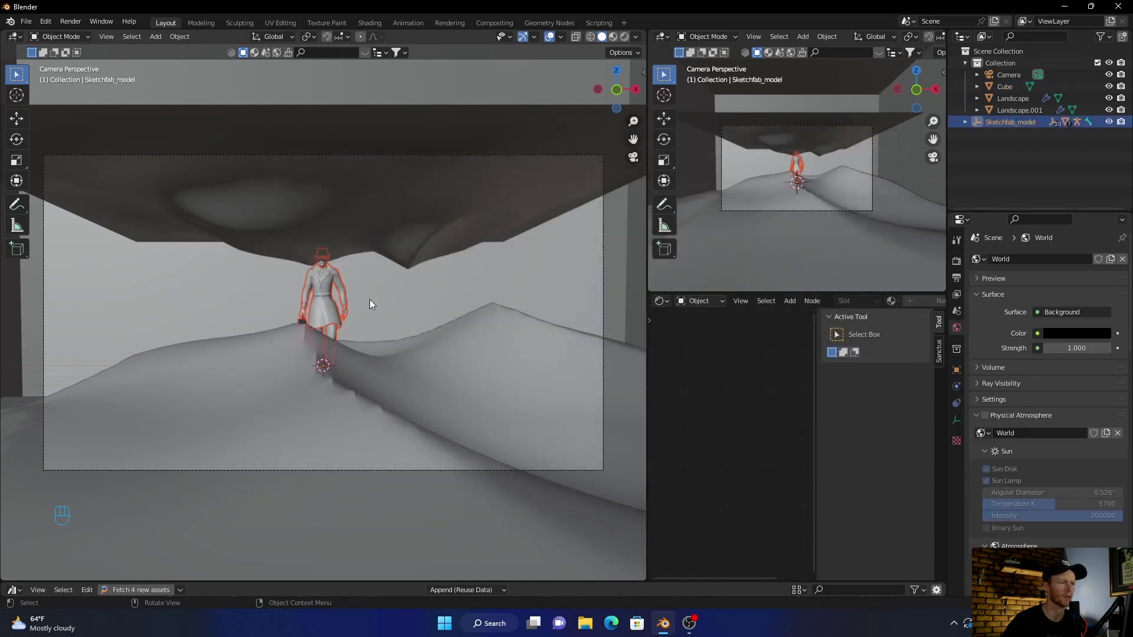
- Rotate the imported figure around Z and lift it up toward the dune ridge
click(16, 139)
click(342, 374)
mouse_move(342, 374)
mouse_down()
mouse_move(337, 385)
mouse_move(323, 368)
mouse_up()
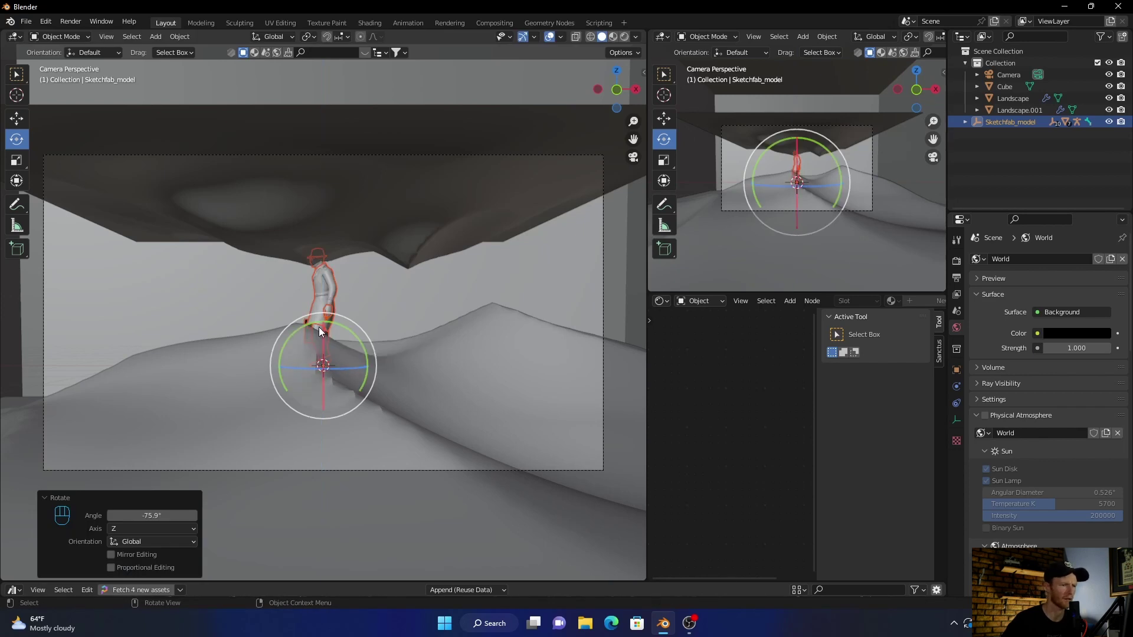
key(s)
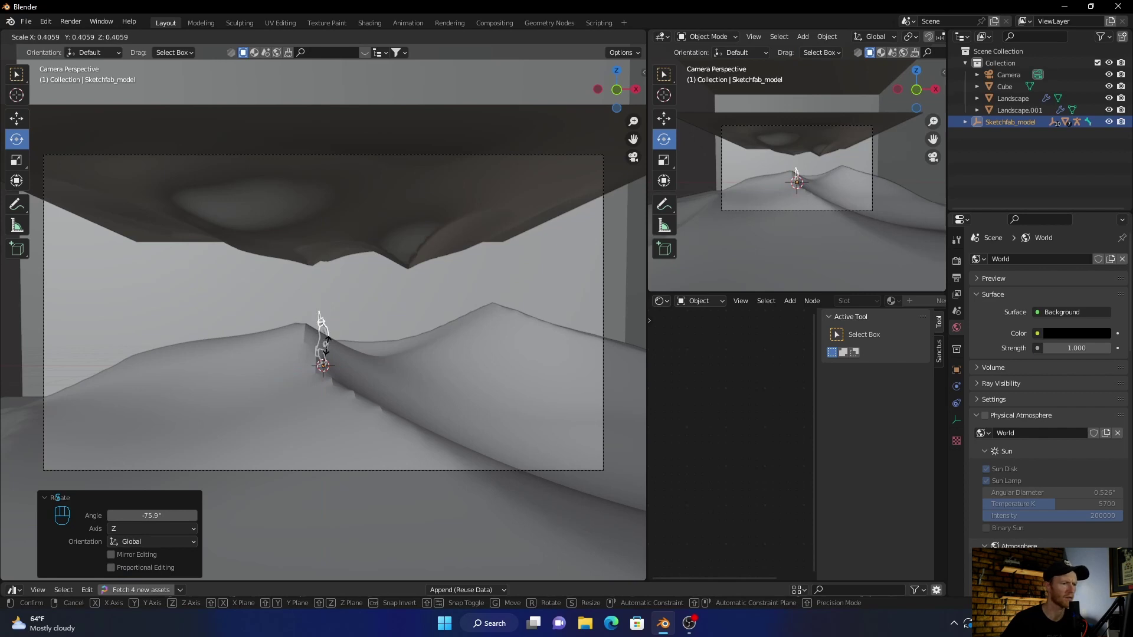
key(Escape)
key(g)
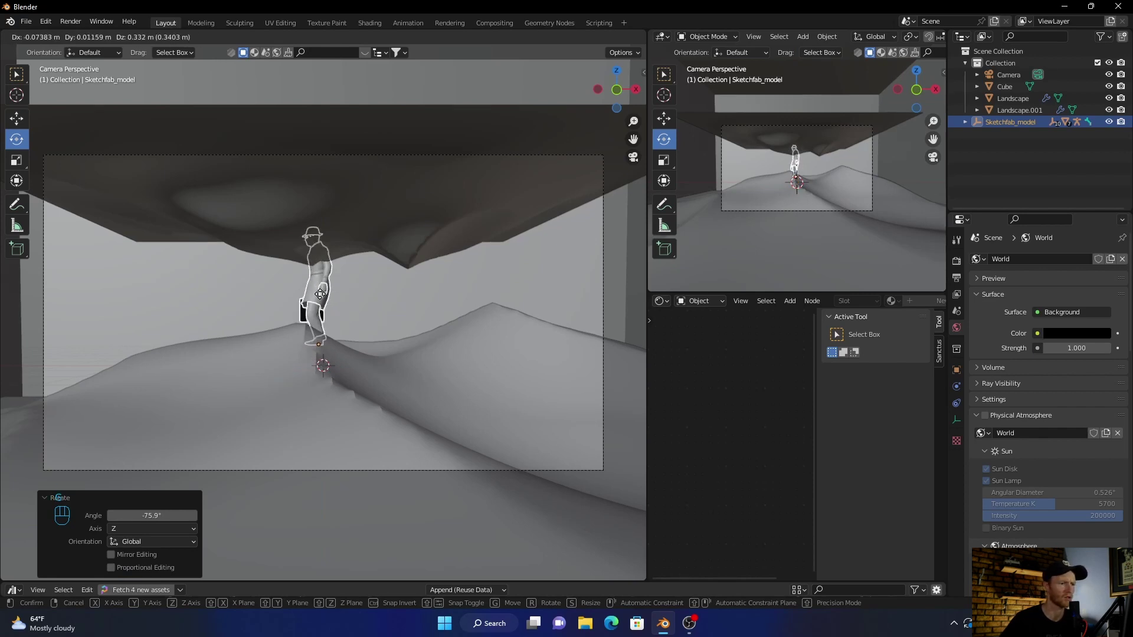
click(321, 289)
- Shrink the figure to a small distant size and set it on the ridge
key(s)
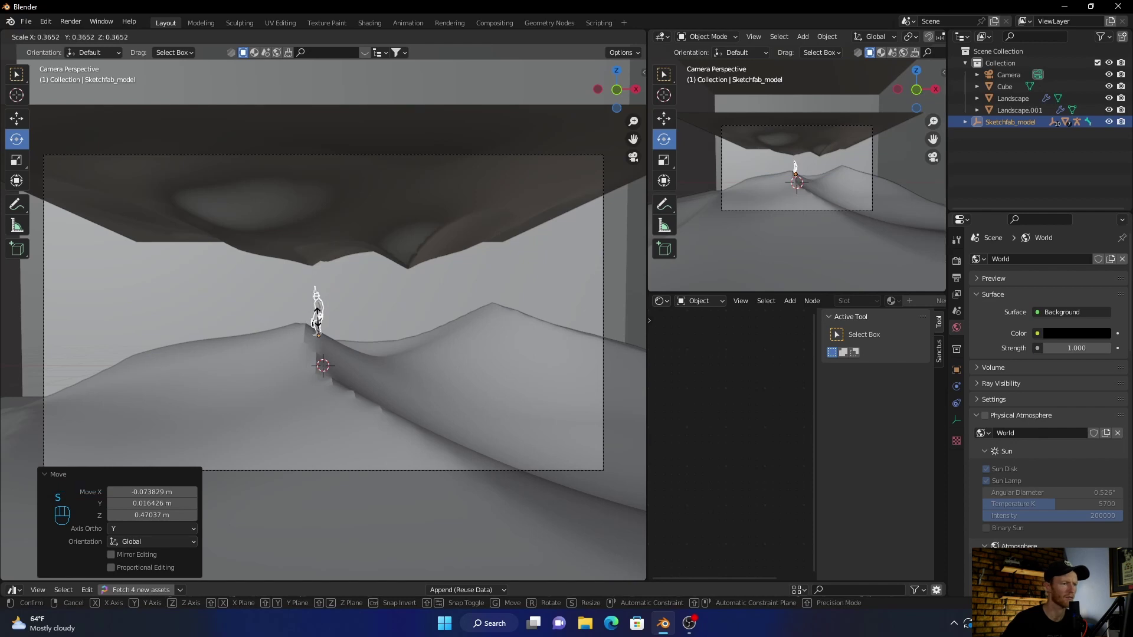
click(318, 313)
key(g)
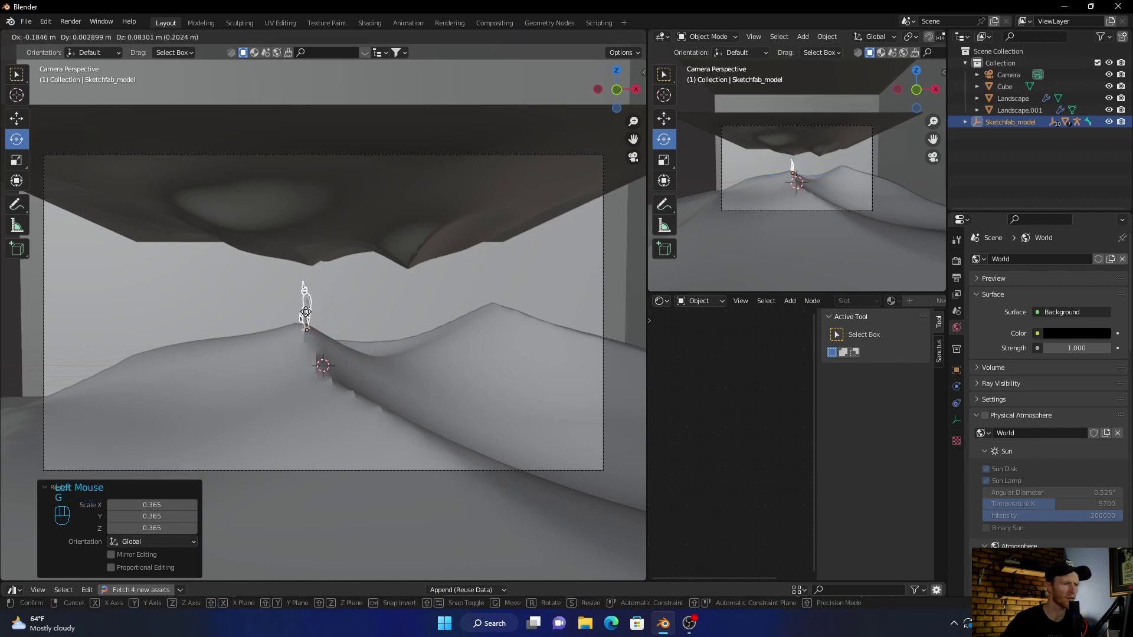
click(304, 307)
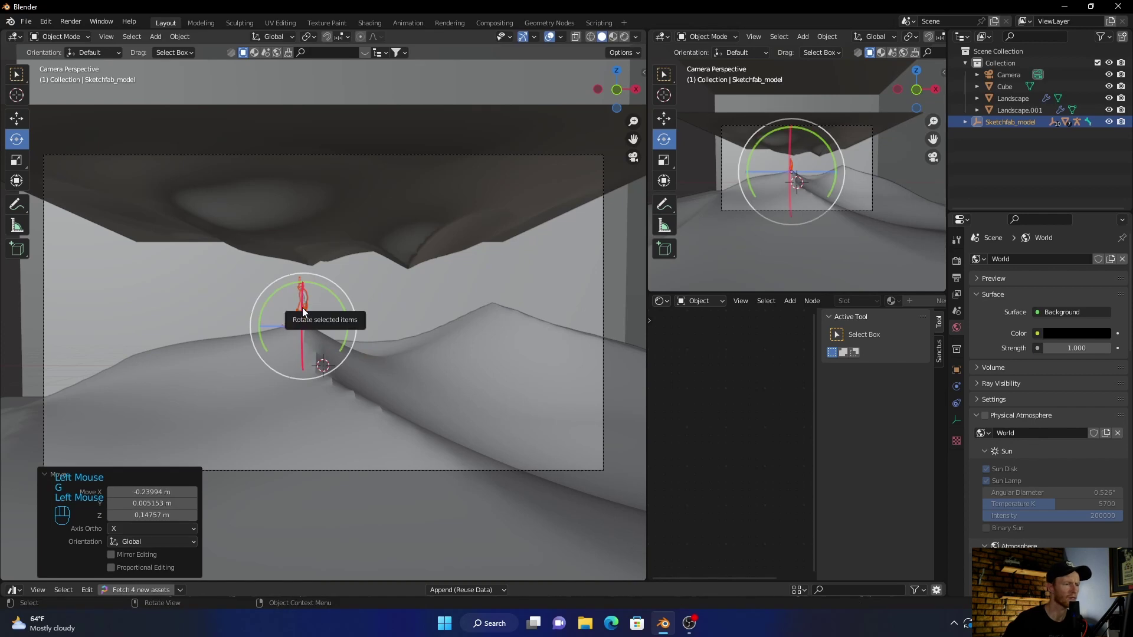
key(s)
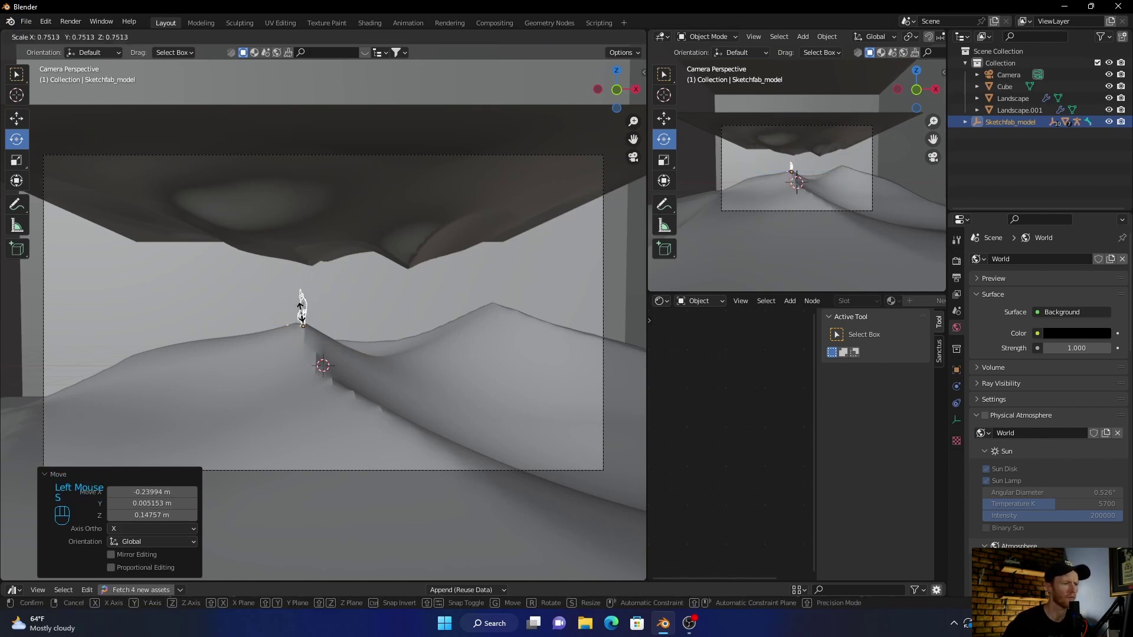
click(302, 310)
- Preview the figure on the teal dunes in Rendered shading, then bring up the Add menu
click(388, 298)
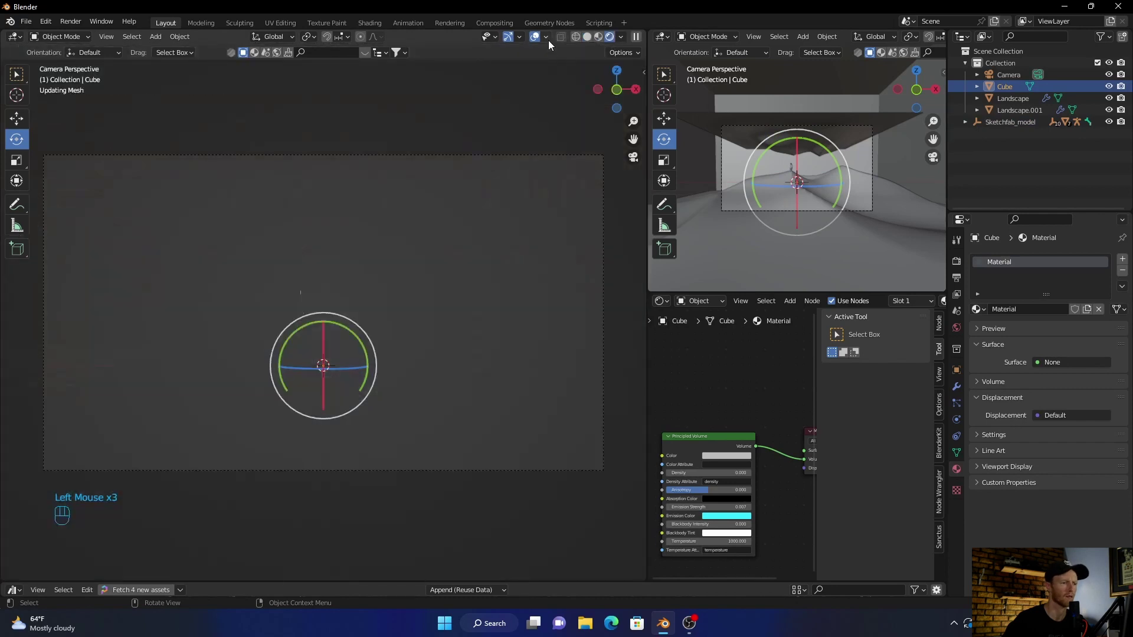
click(547, 41)
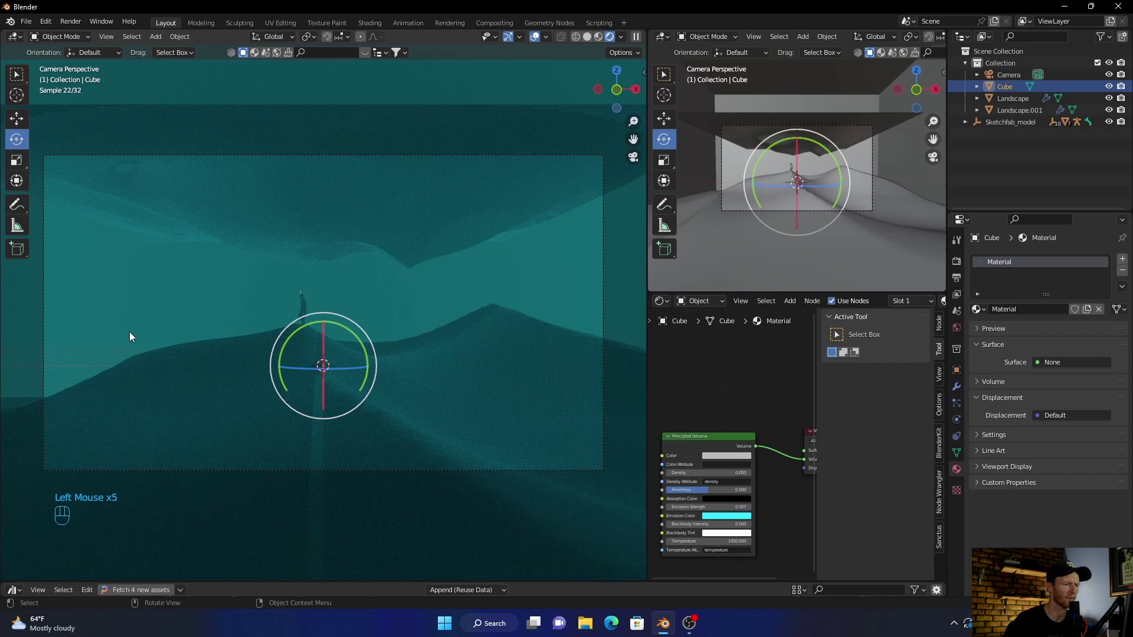
scroll(184, 364, up, 1)
click(17, 74)
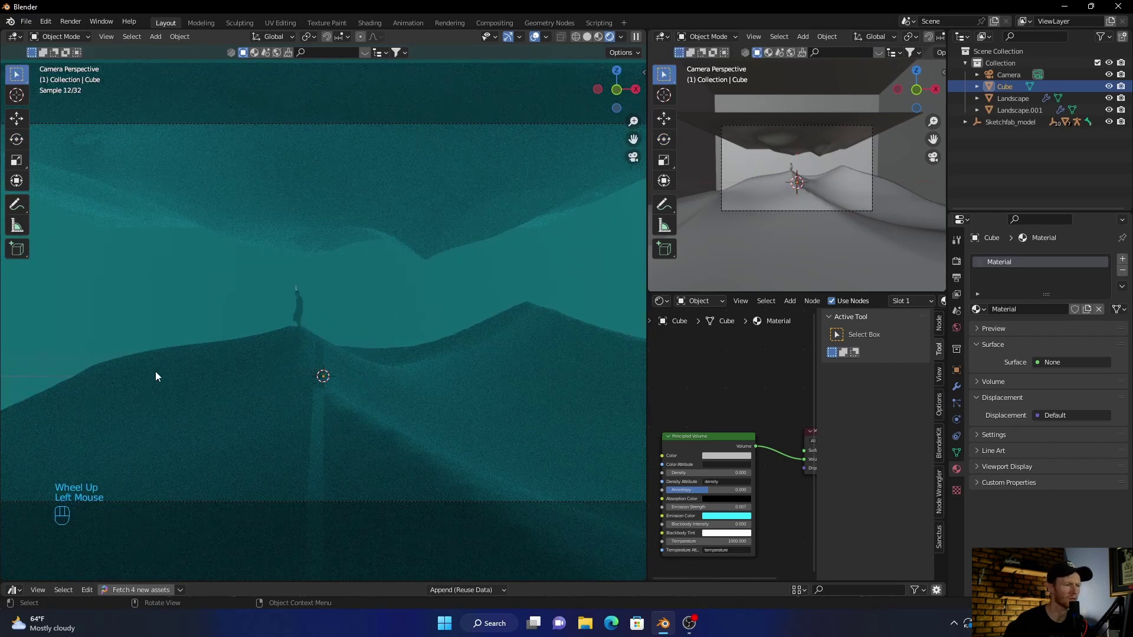
scroll(211, 324, down, 1)
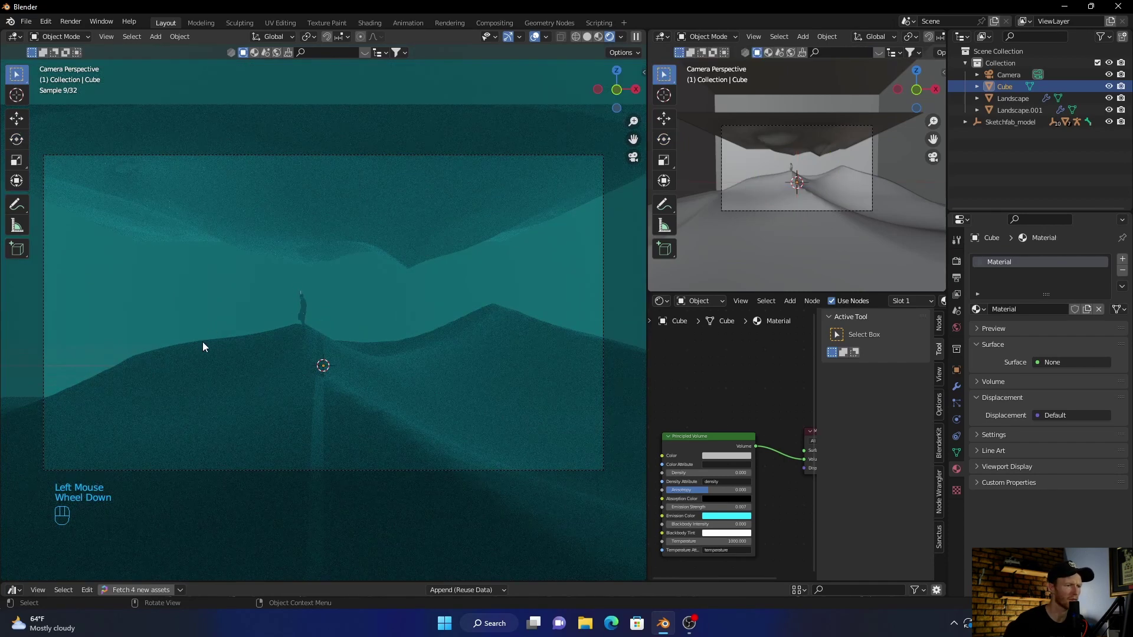
scroll(239, 319, up, 1)
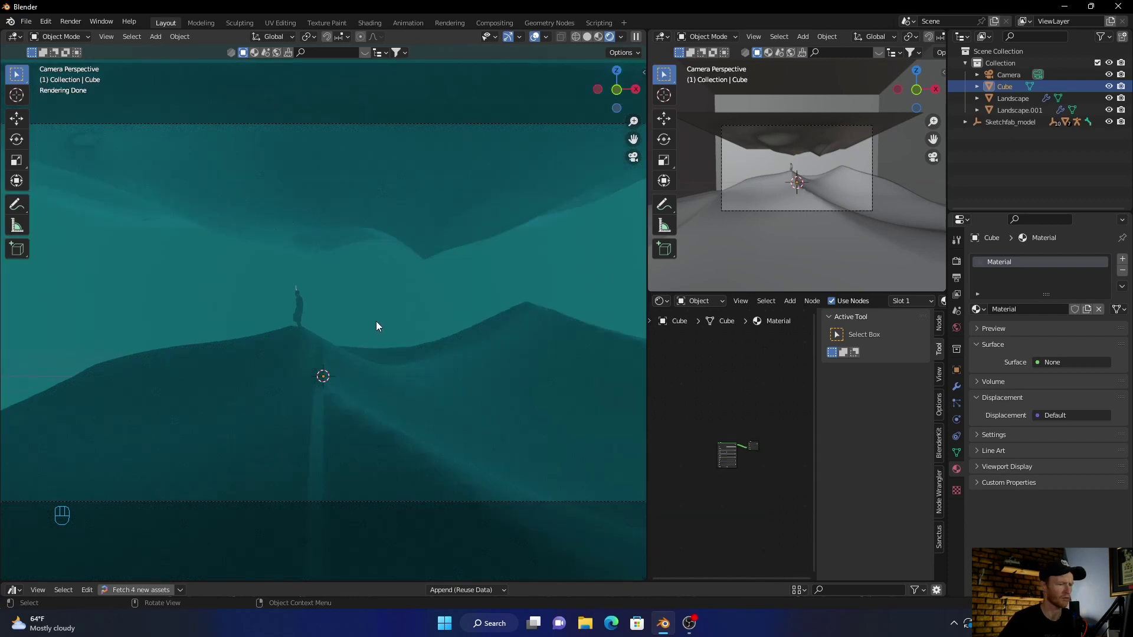
key(shift+a)
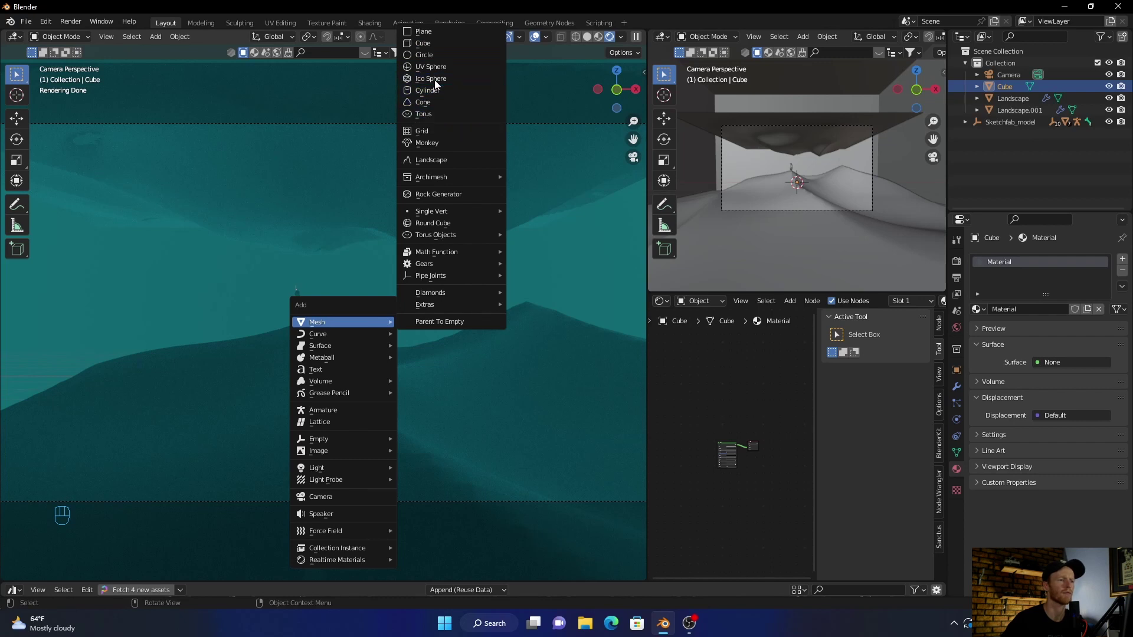
- Add a UV sphere and move it behind the dunes, right of the figure
click(433, 67)
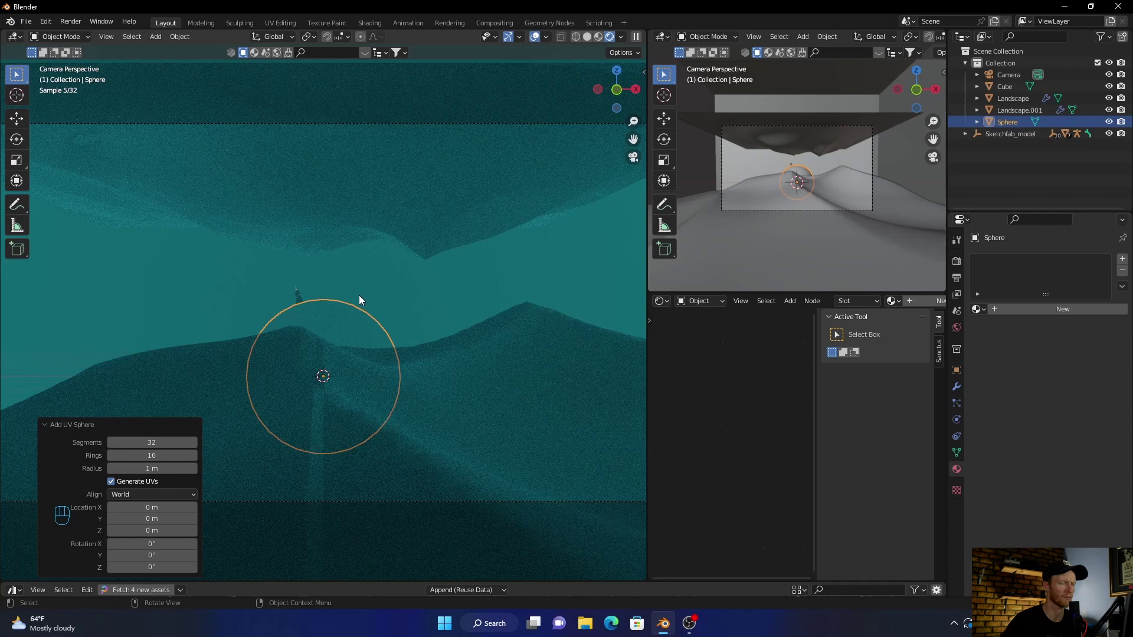
key(g)
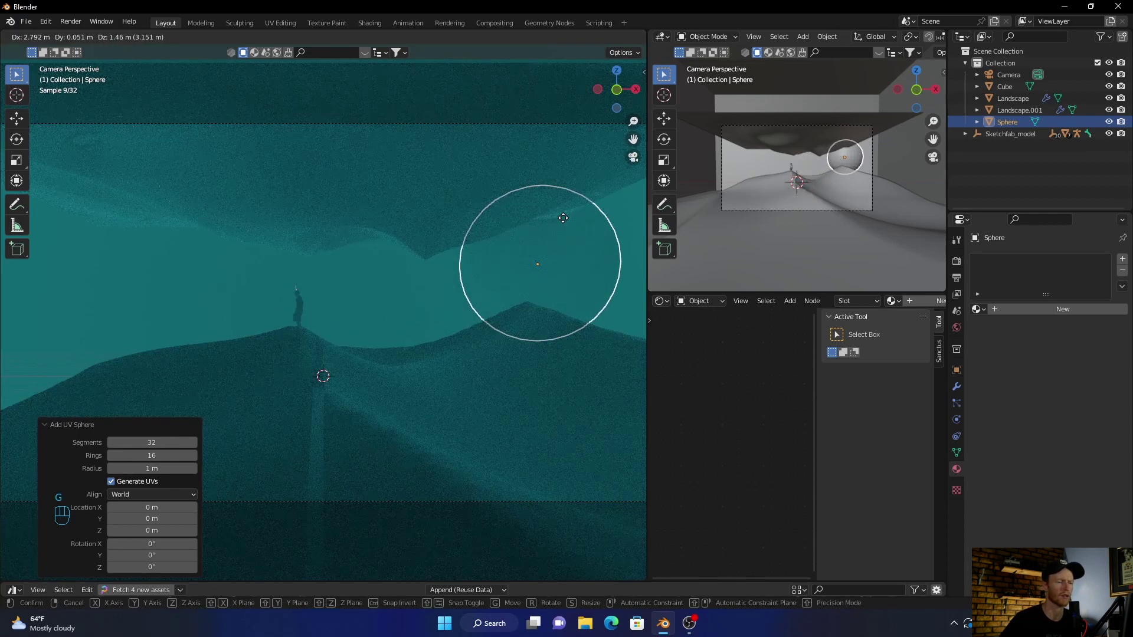
click(563, 218)
- Shade the sphere smooth and give it a new material, Material.001
right_click(561, 236)
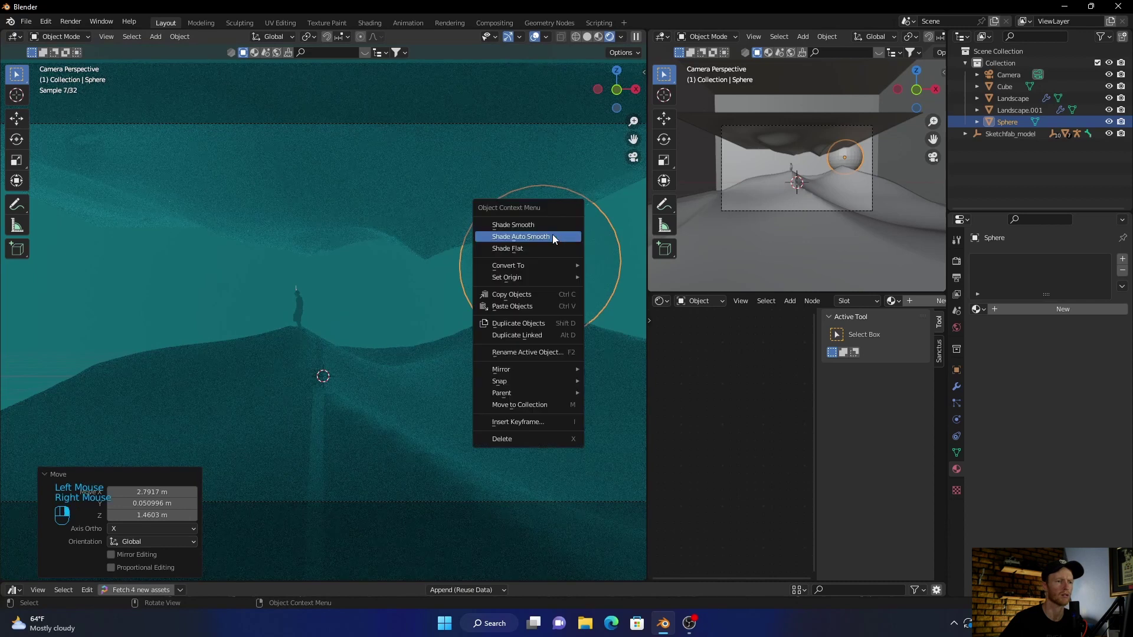
click(538, 226)
click(588, 37)
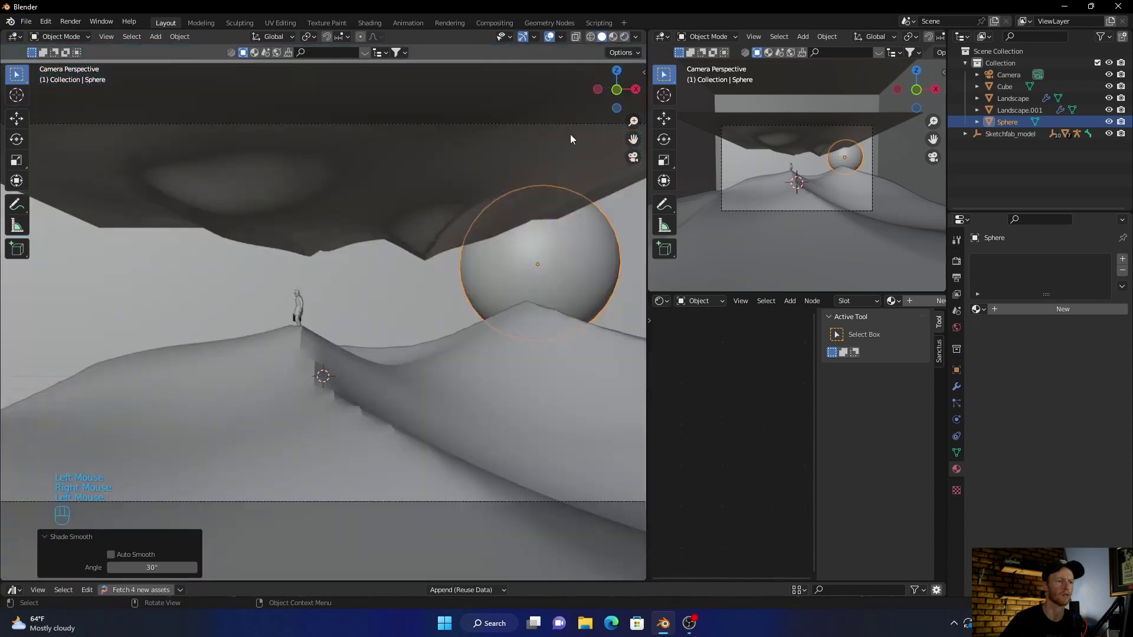
right_click(554, 275)
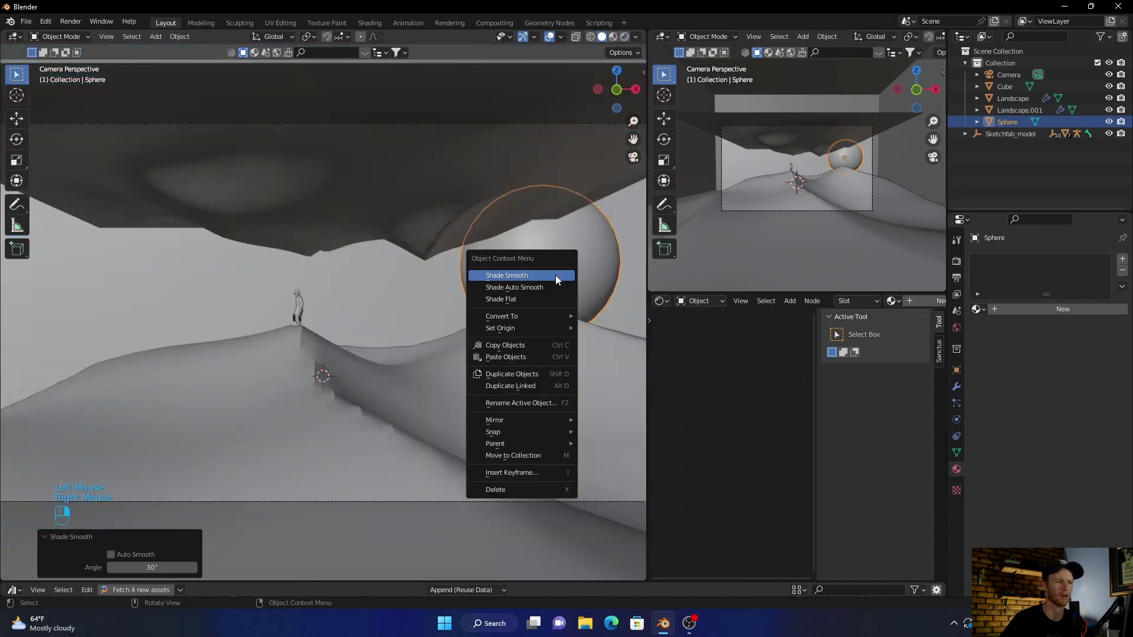
click(936, 300)
- Replace the Principled BSDF with an Emission node connected to the material Surface
scroll(732, 405, up, 5)
click(728, 405)
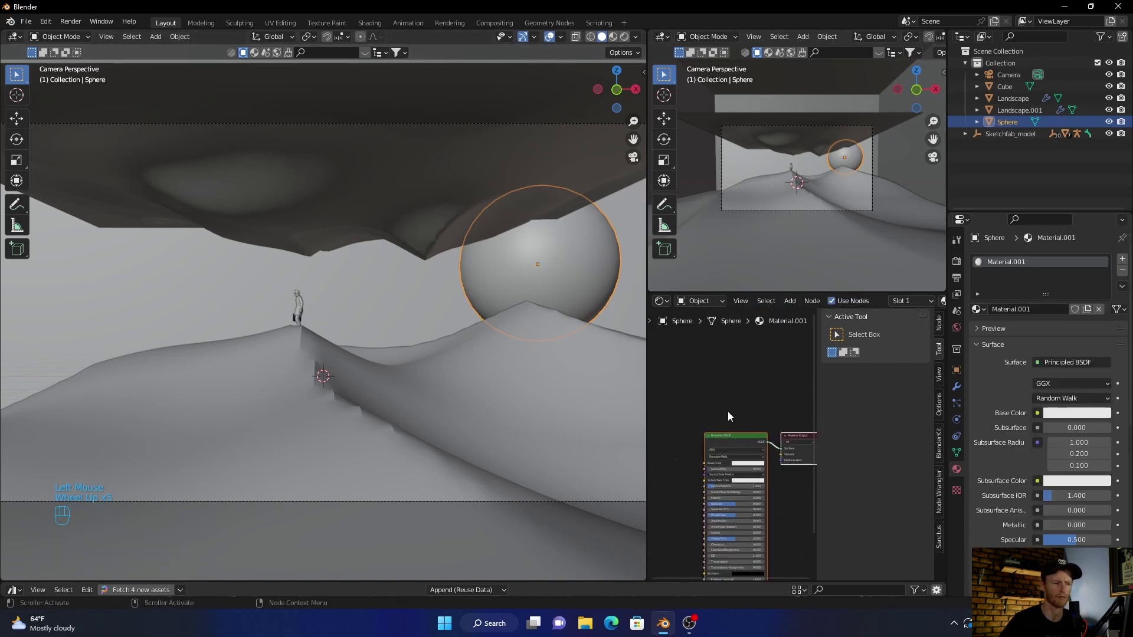
key(Delete)
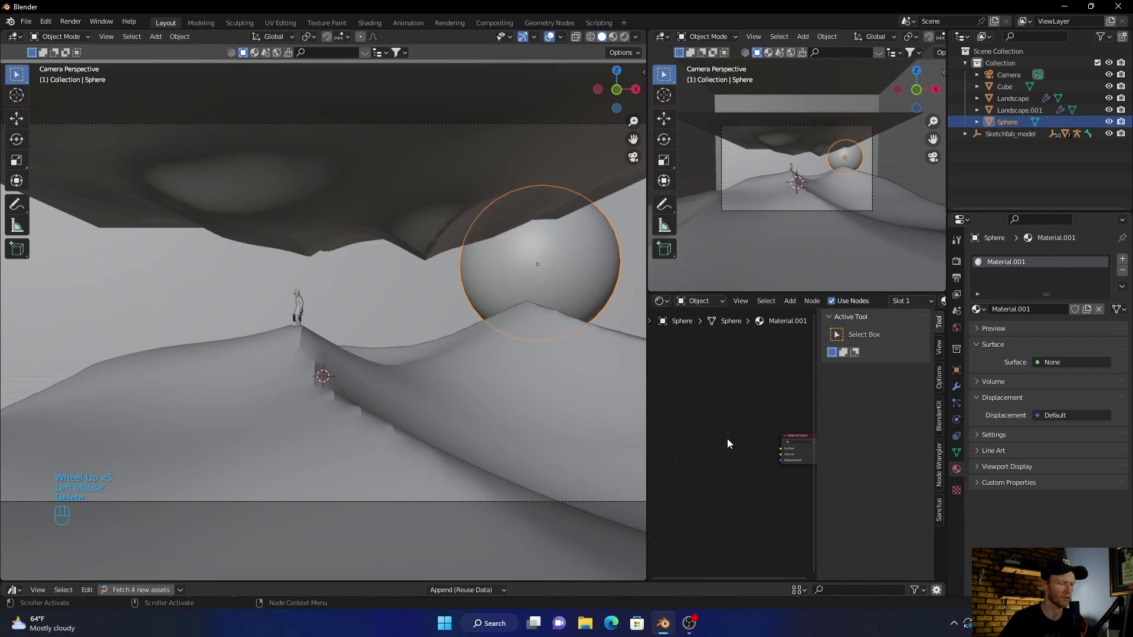
key(shift+a)
text(emi)
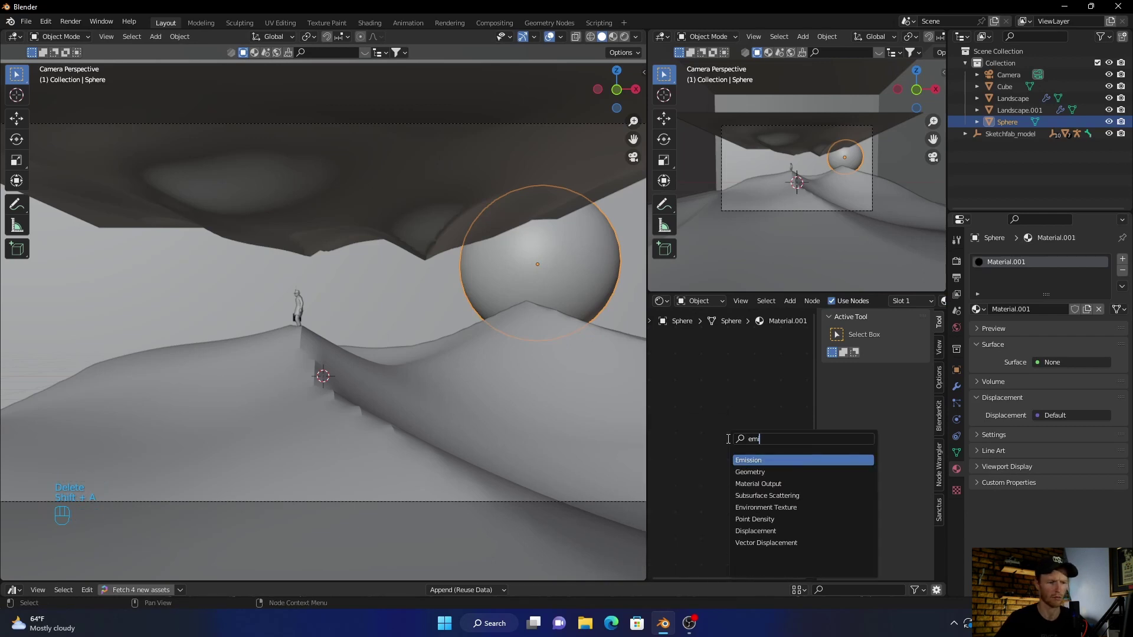
click(752, 459)
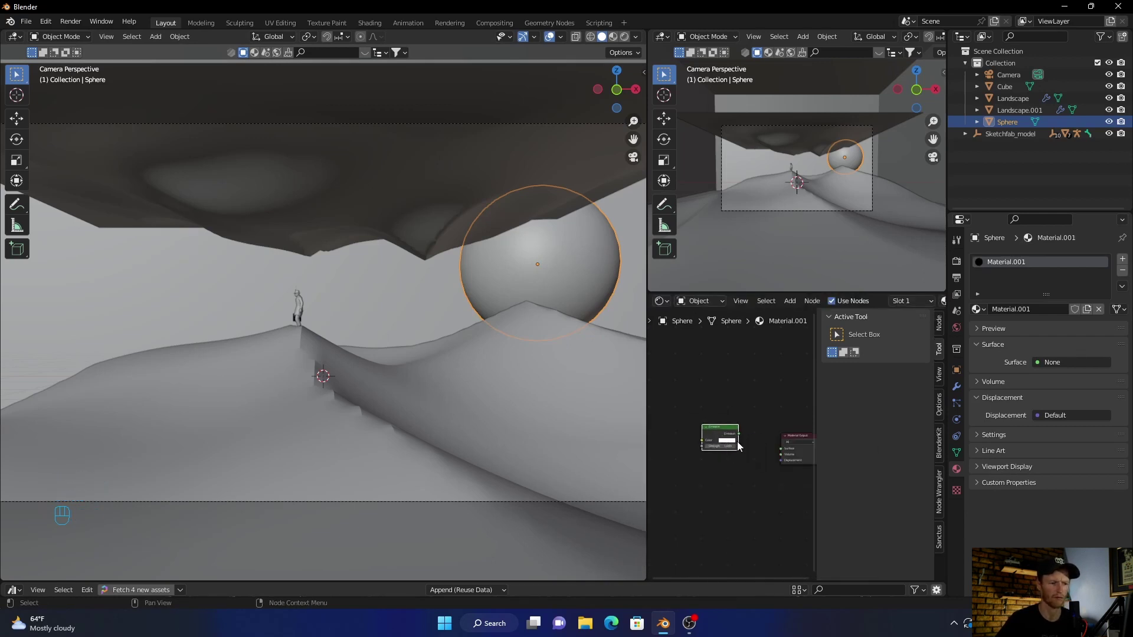
drag(738, 439, 777, 452)
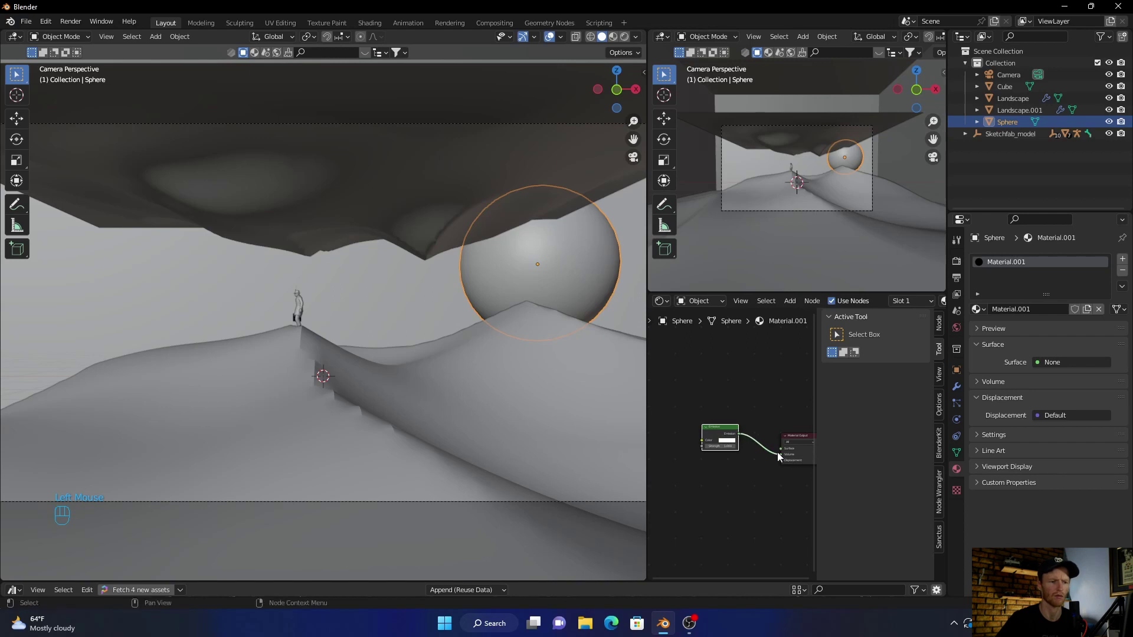
- Set the emission colour to cyan and its strength to 50
click(724, 444)
click(742, 374)
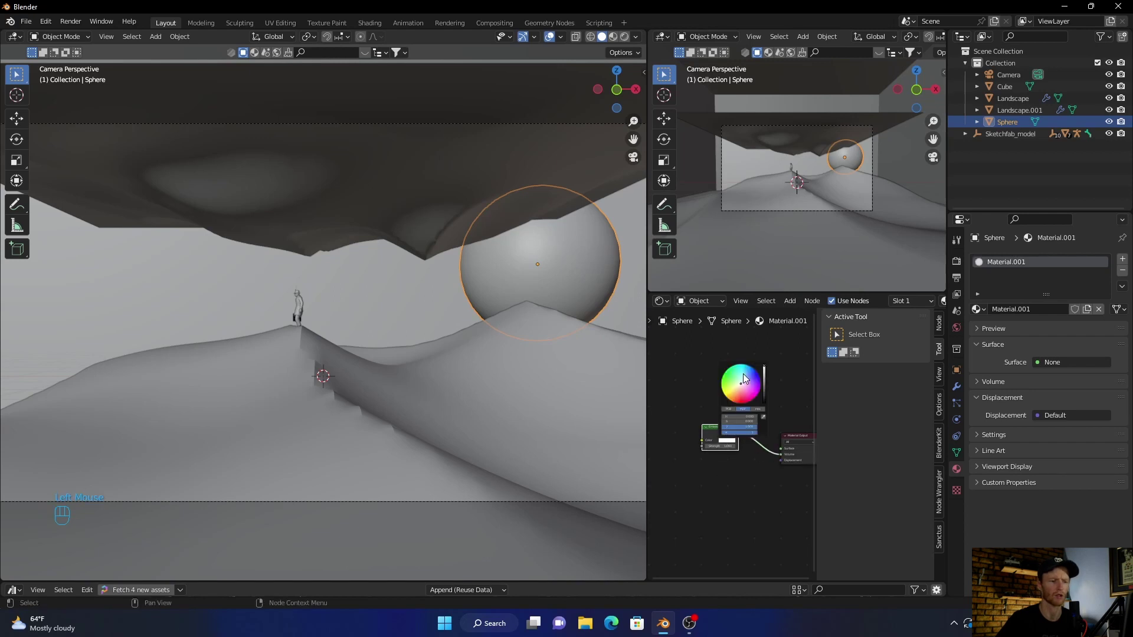
click(718, 446)
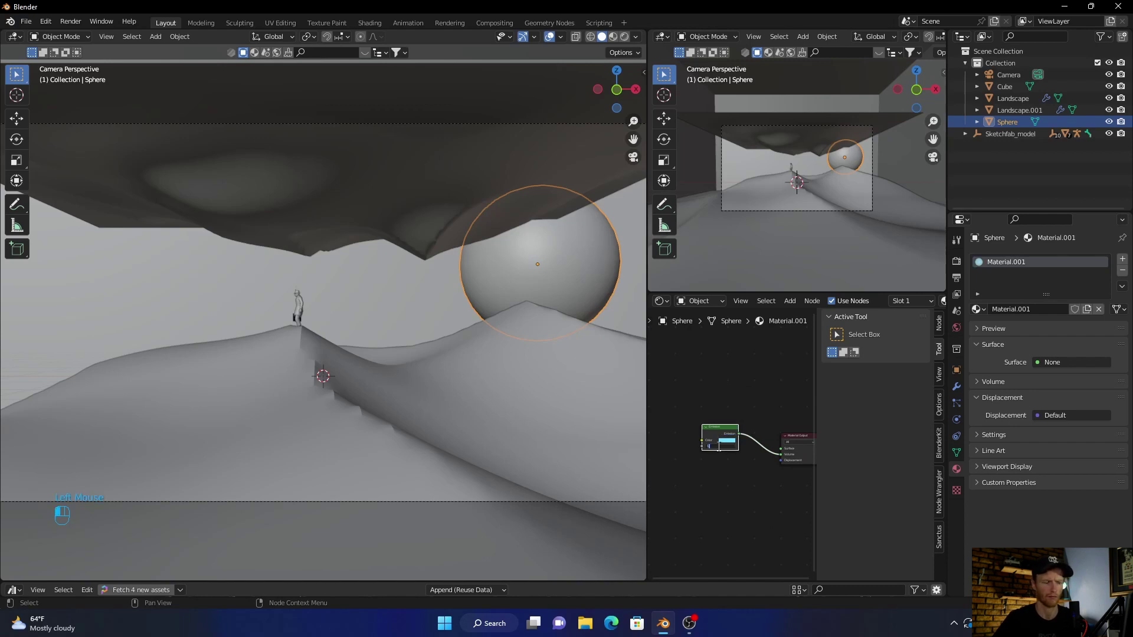
scroll(717, 446, up, 2)
scroll(716, 446, down, 1)
scroll(717, 446, up, 3)
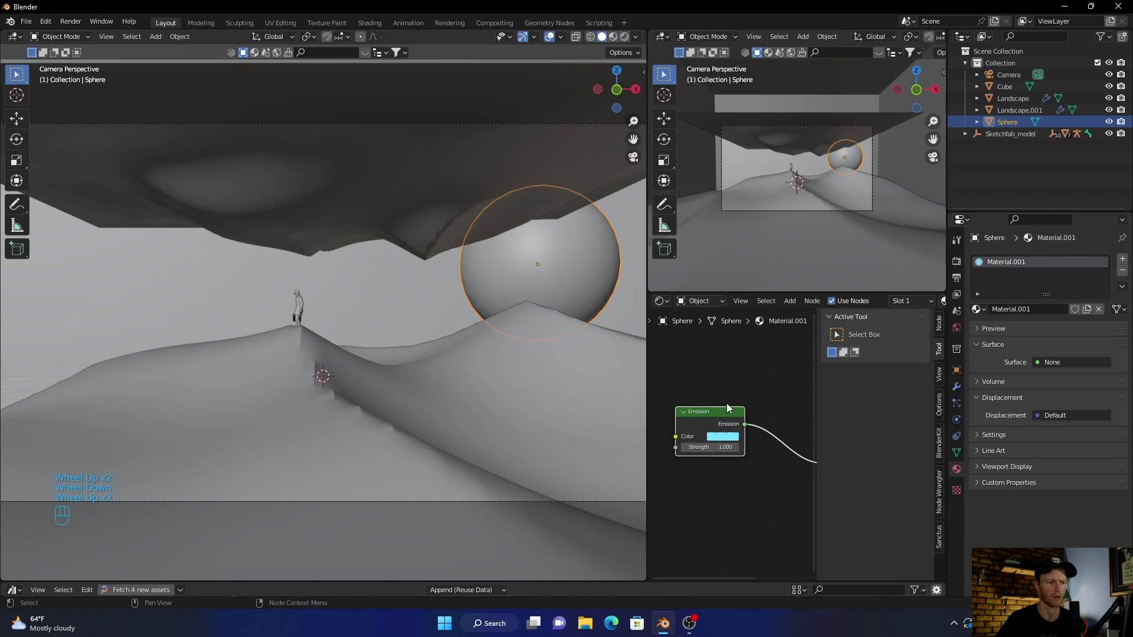
click(717, 446)
text(50)
key(Return)
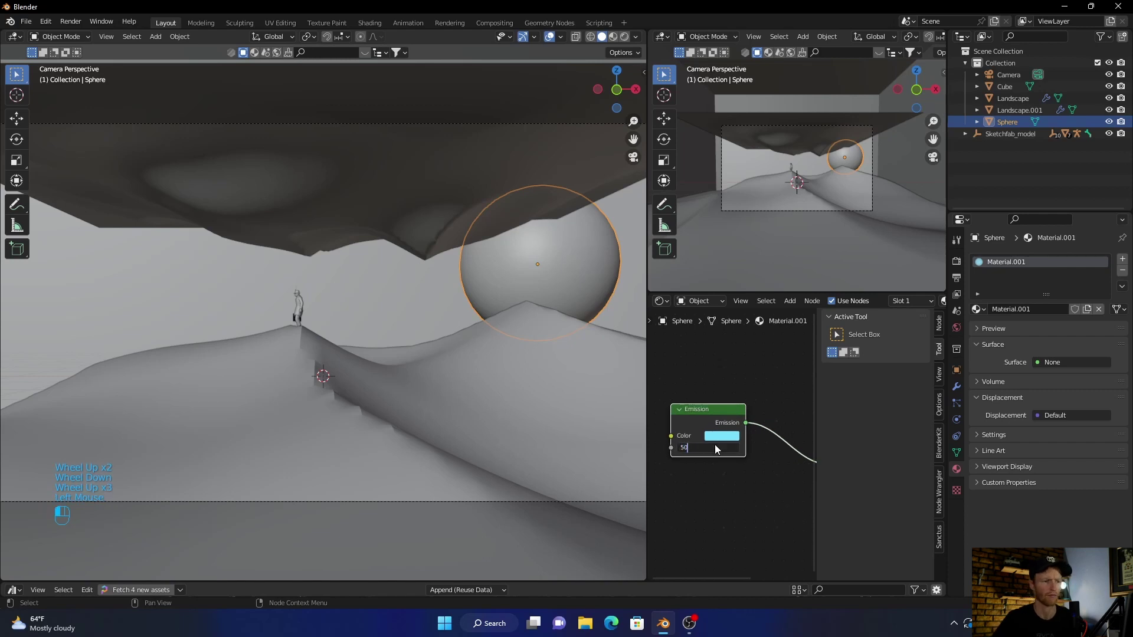
- Preview in Rendered shading and deepen the emission to a more saturated cyan at strength 50
click(624, 37)
click(723, 438)
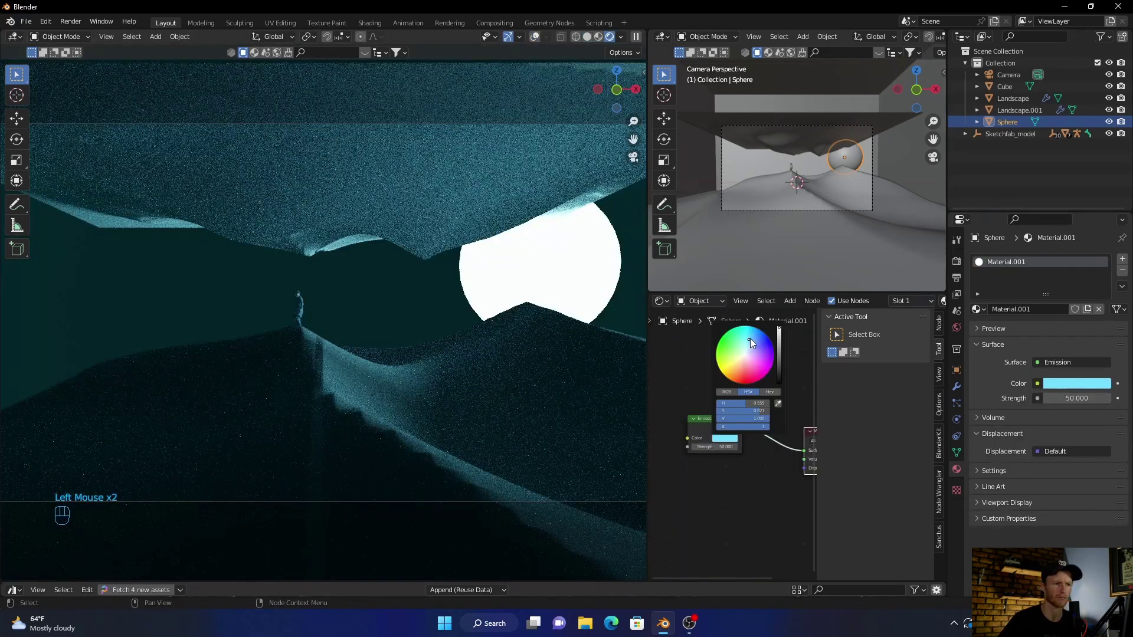
drag(749, 338, 744, 366)
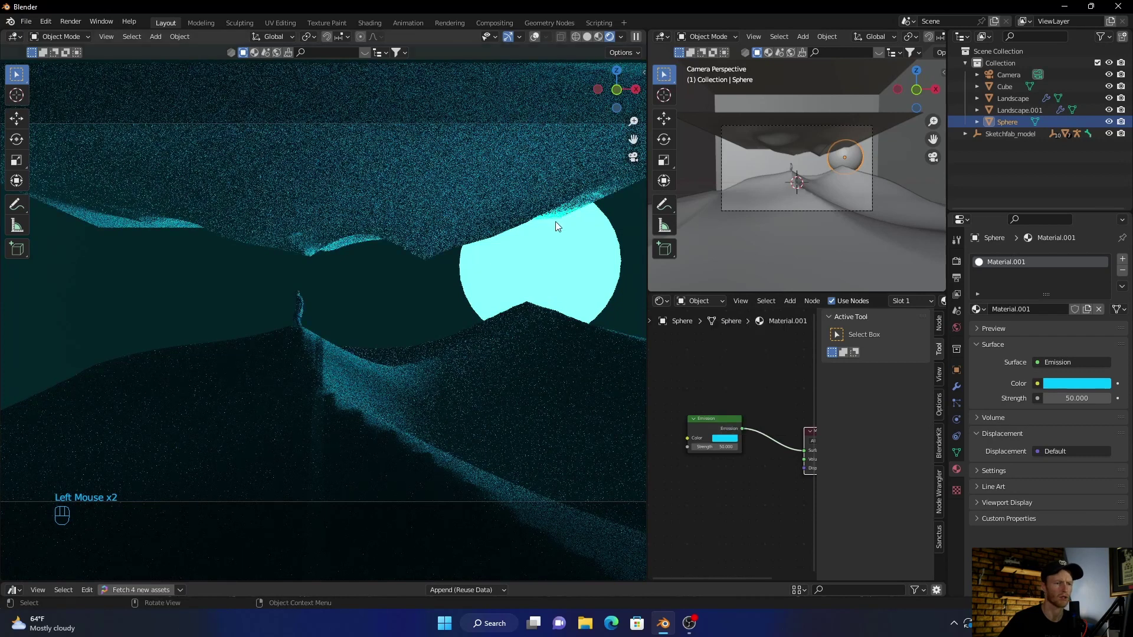
click(719, 447)
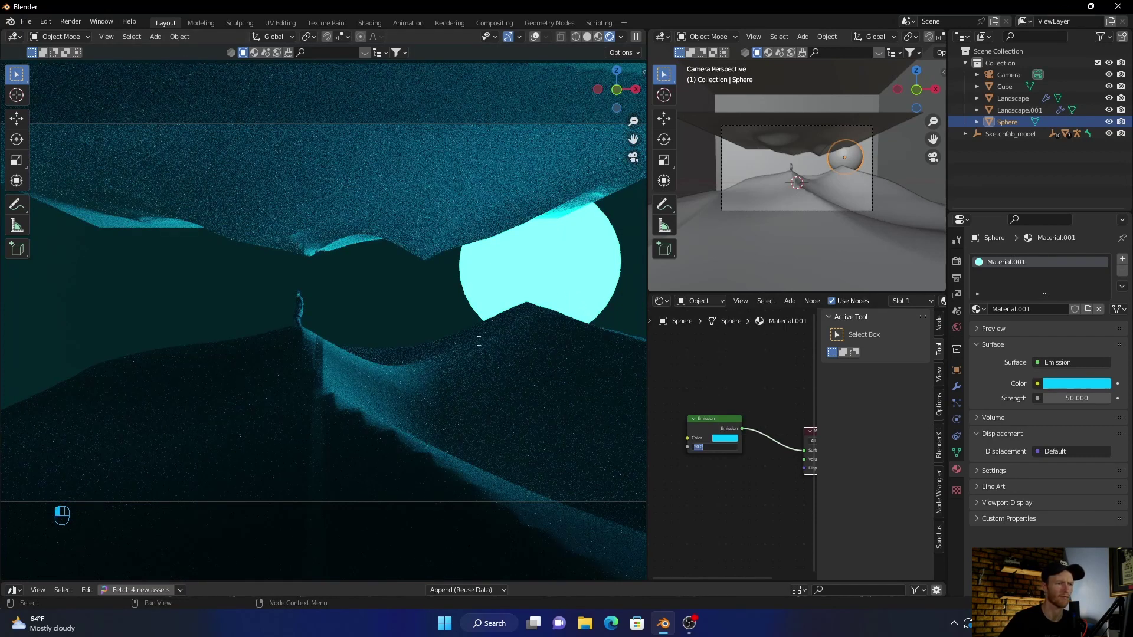
key(Return)
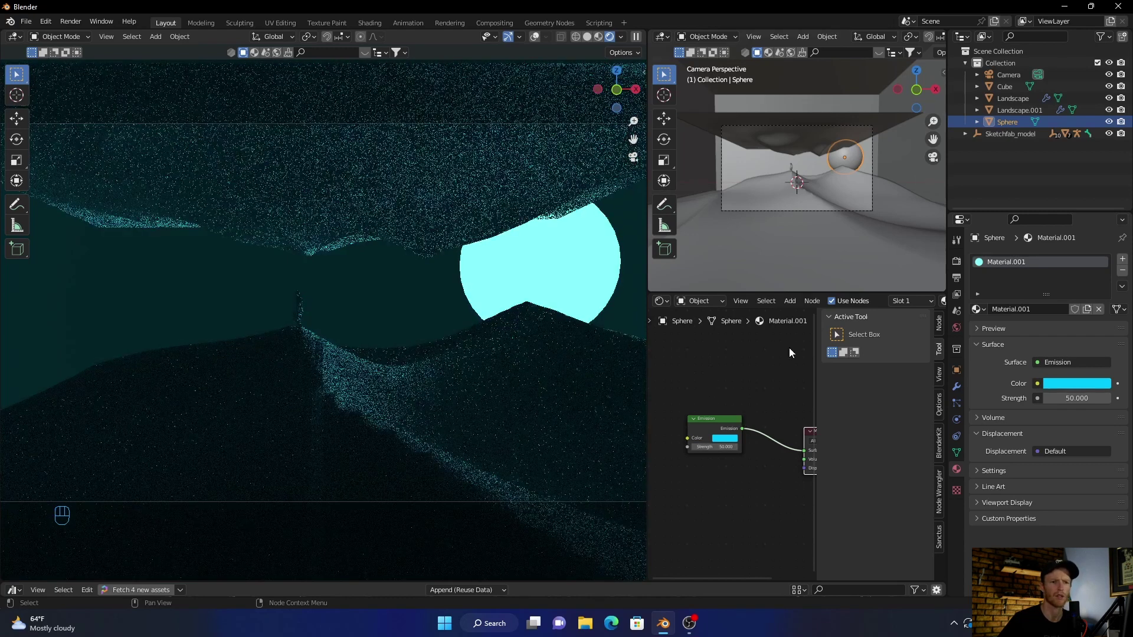
- Set the Cube's Principled Volume density to 0.1, then hide the Cube
click(1003, 88)
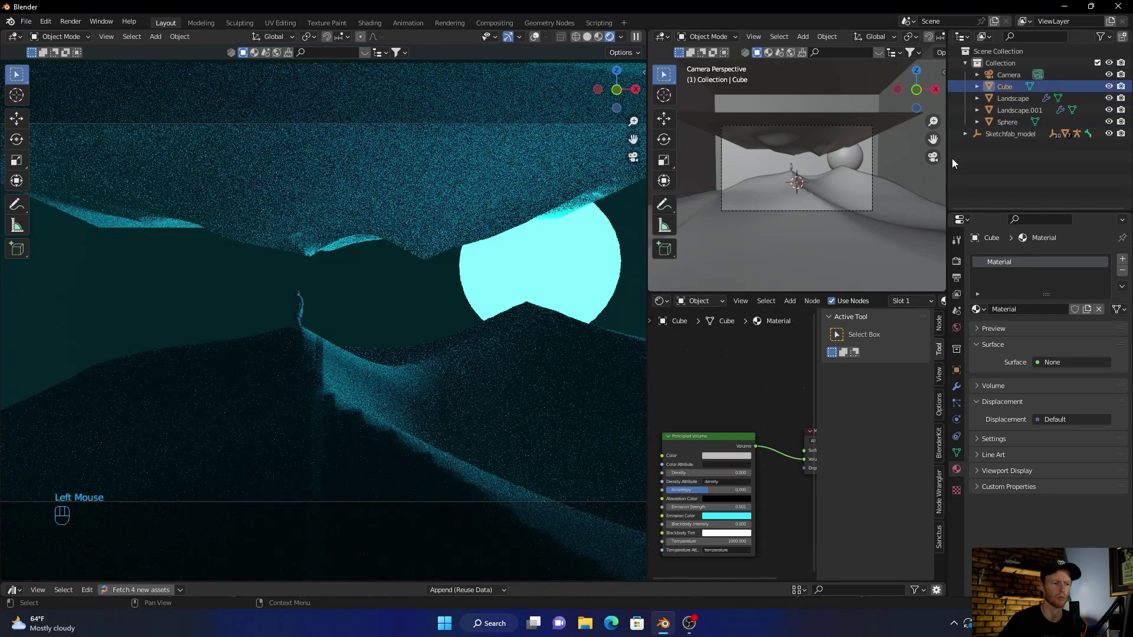
double_click(745, 471)
text(.1)
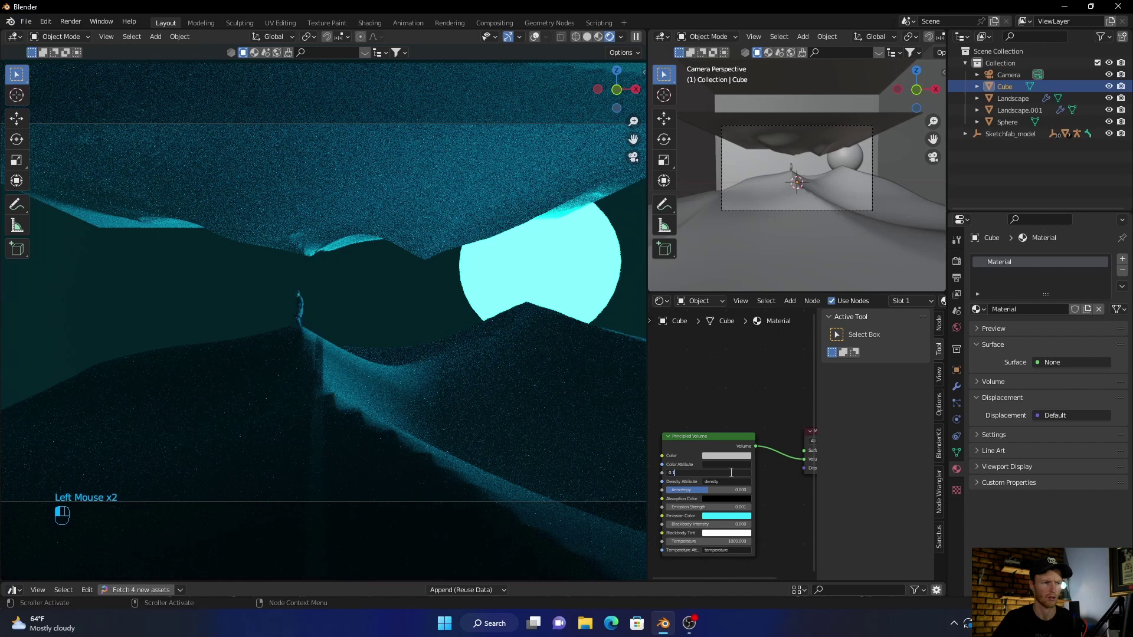
key(Return)
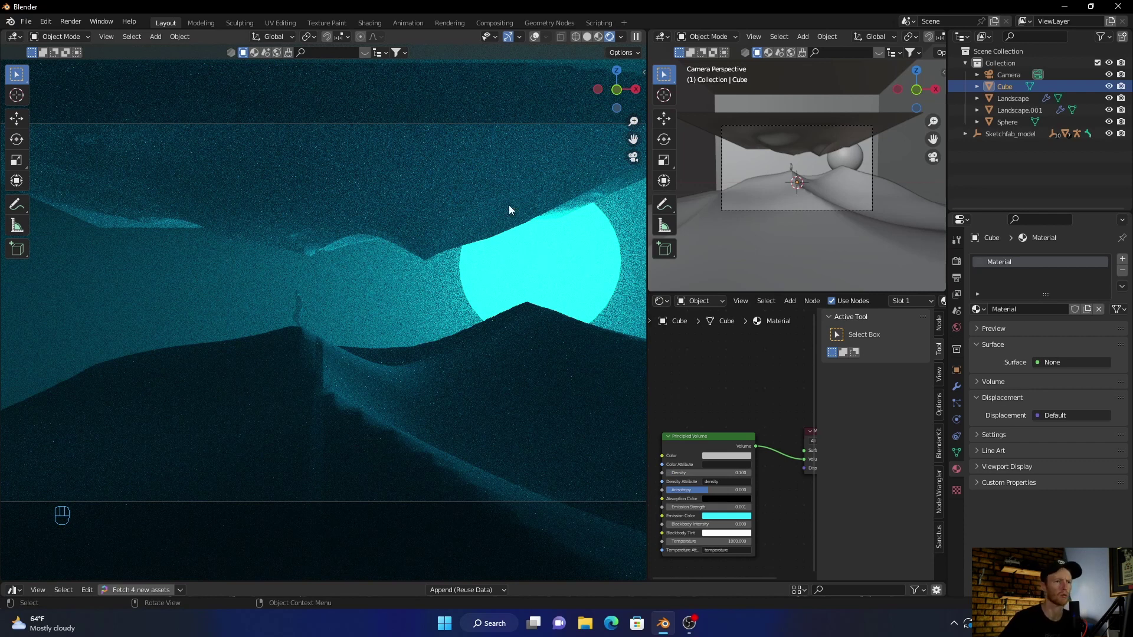
click(1108, 86)
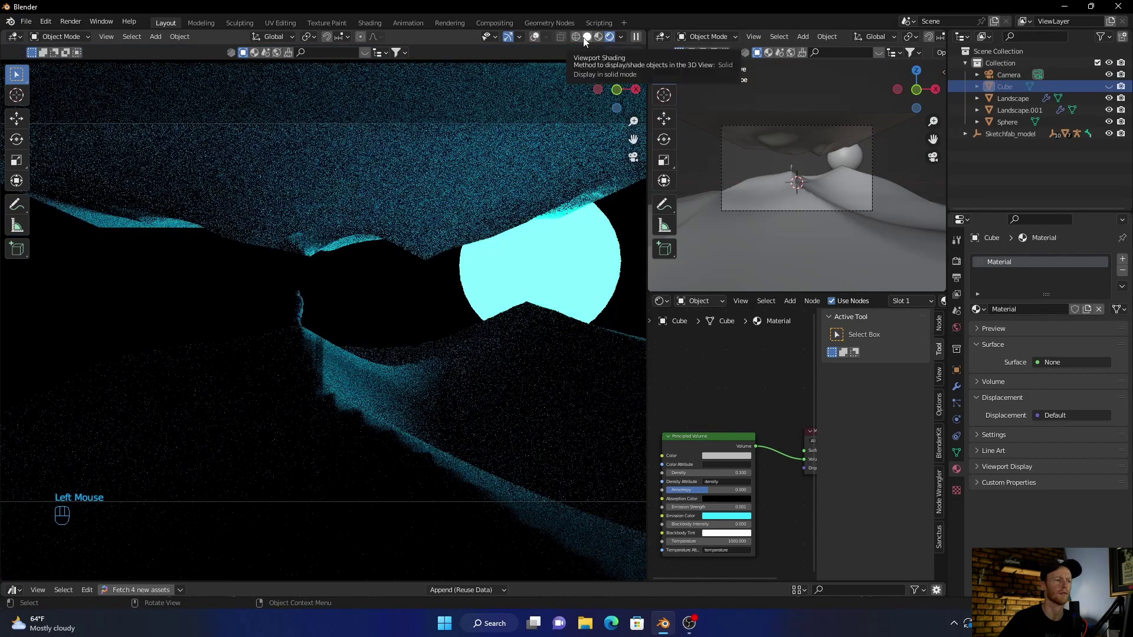
- In solid top view, move the sphere farther back along the Y axis
click(584, 38)
click(616, 71)
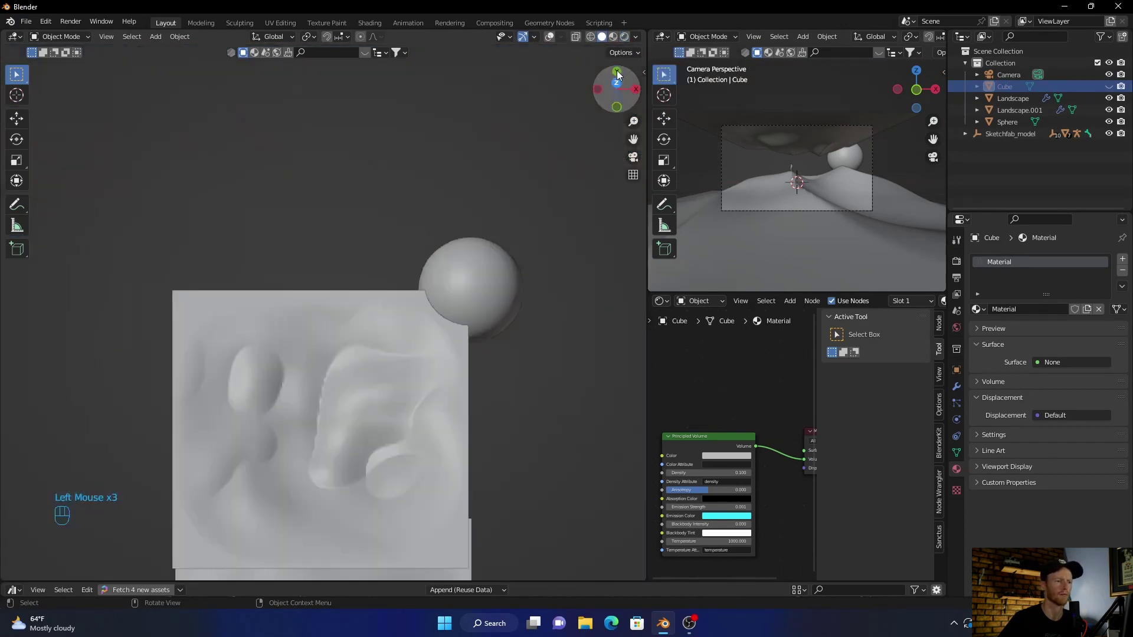
click(495, 328)
key(g)
middle_click(494, 319)
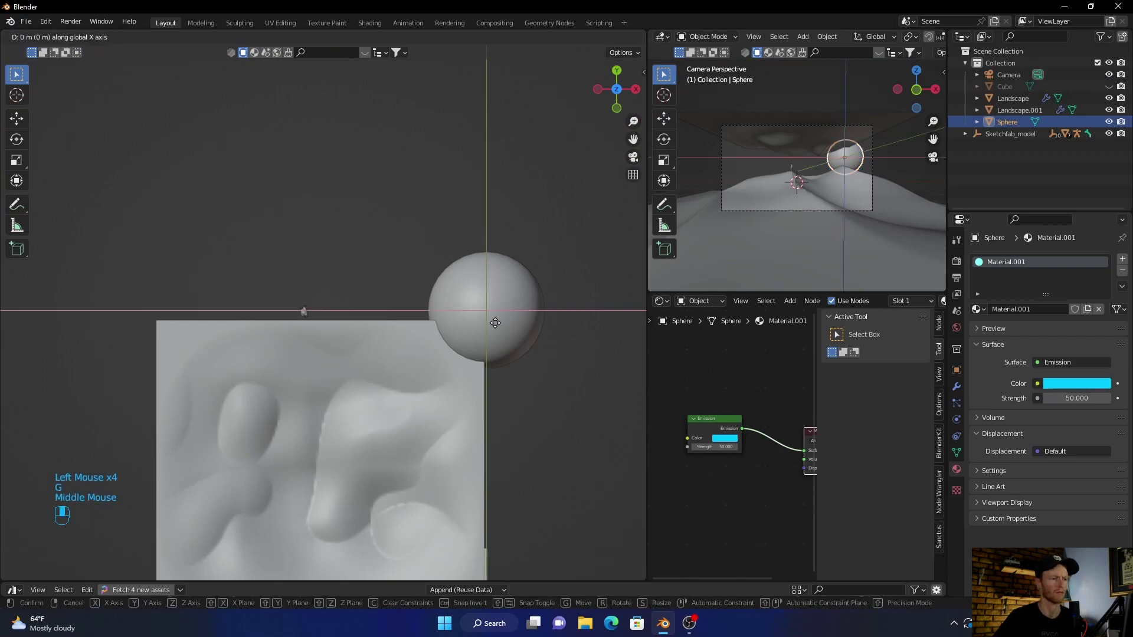
click(511, 127)
- Return to the camera view, unhide the fog Cube, and preview in Rendered shading
scroll(511, 126, up, 1)
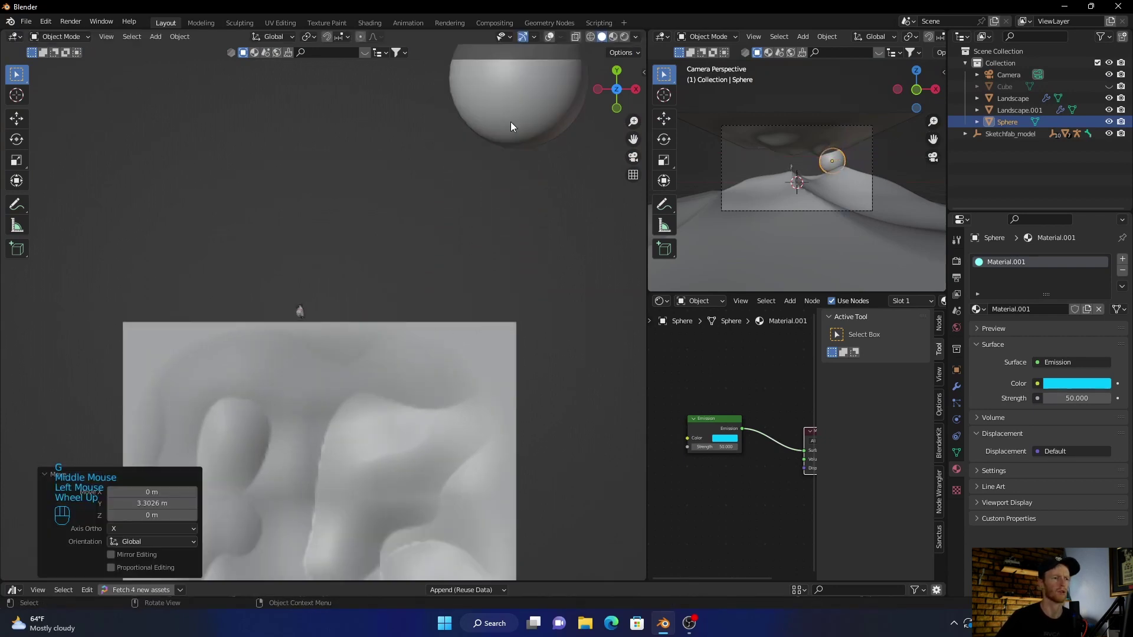
click(631, 156)
click(583, 257)
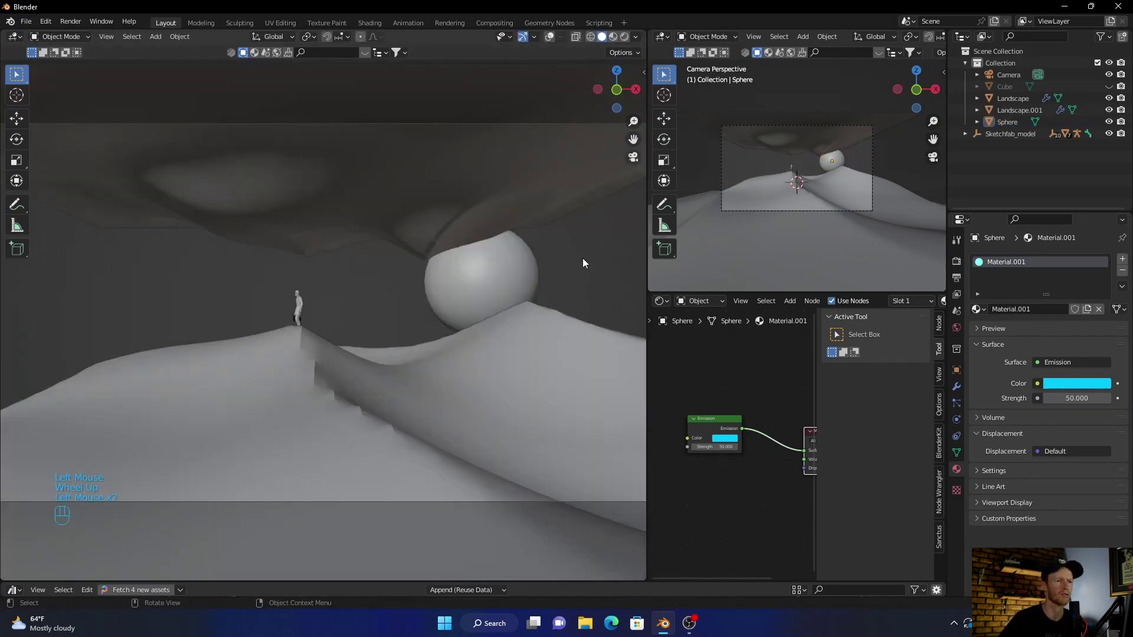
click(1109, 86)
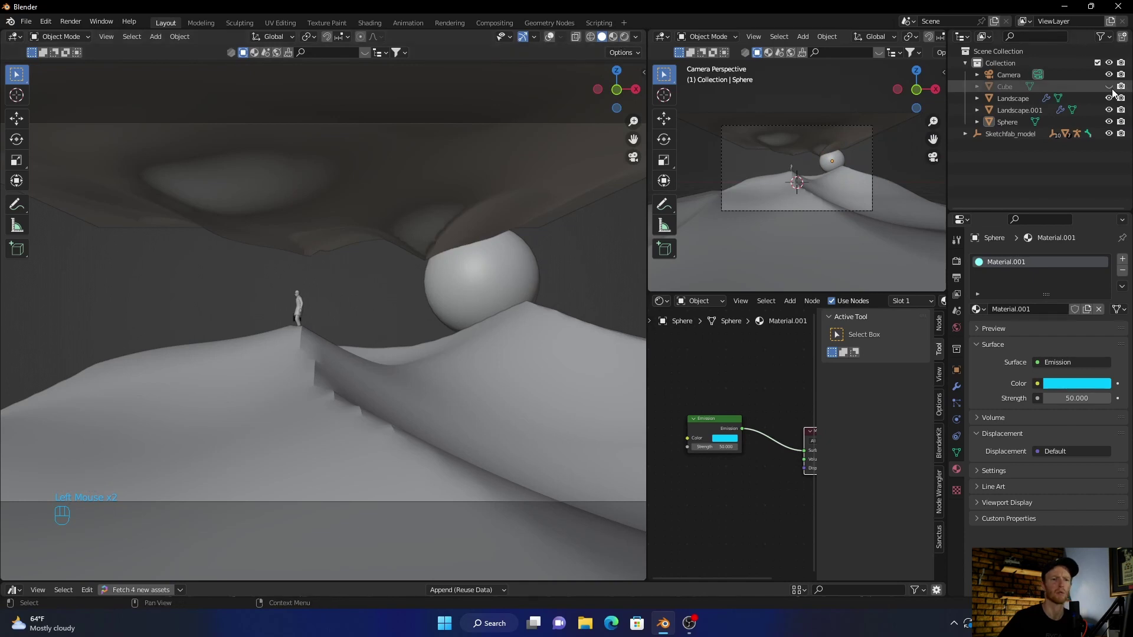
click(625, 39)
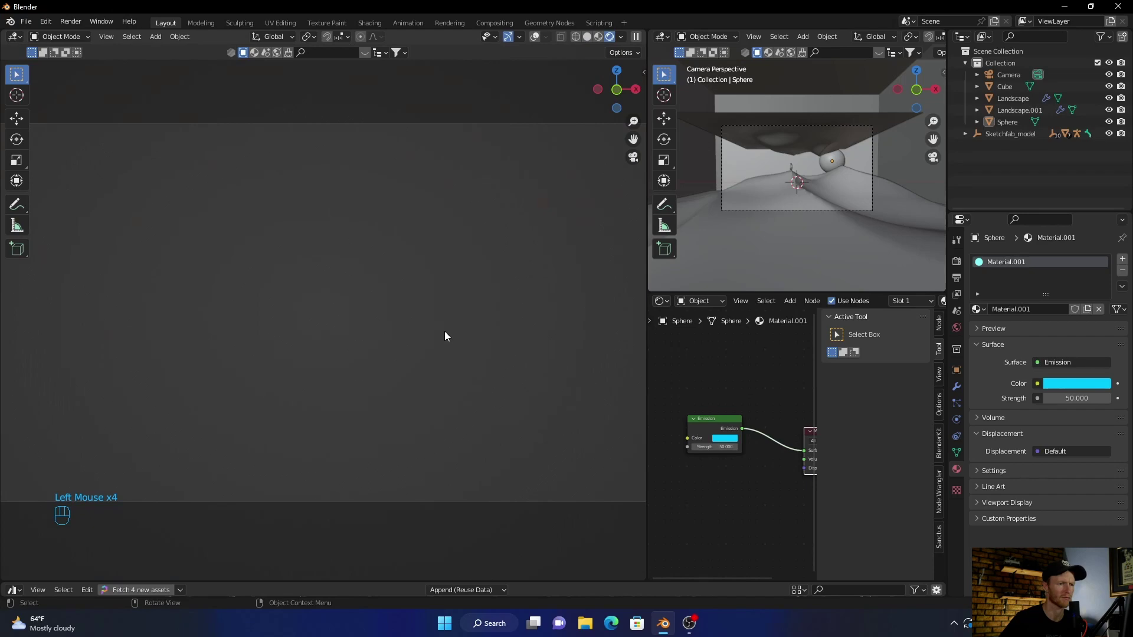
scroll(445, 331, down, 1)
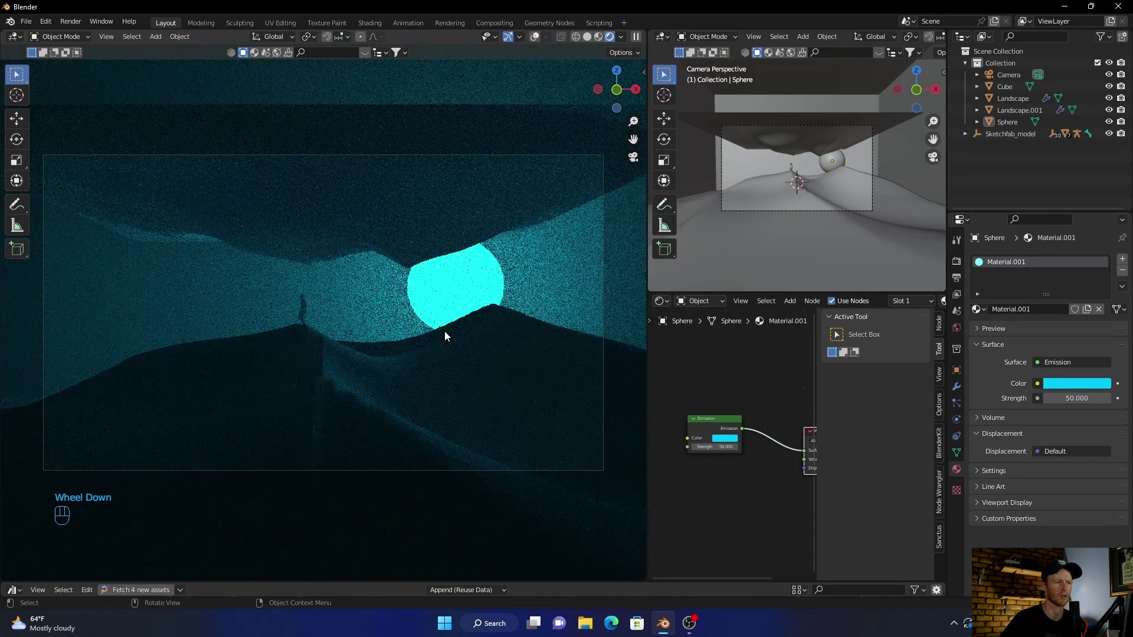